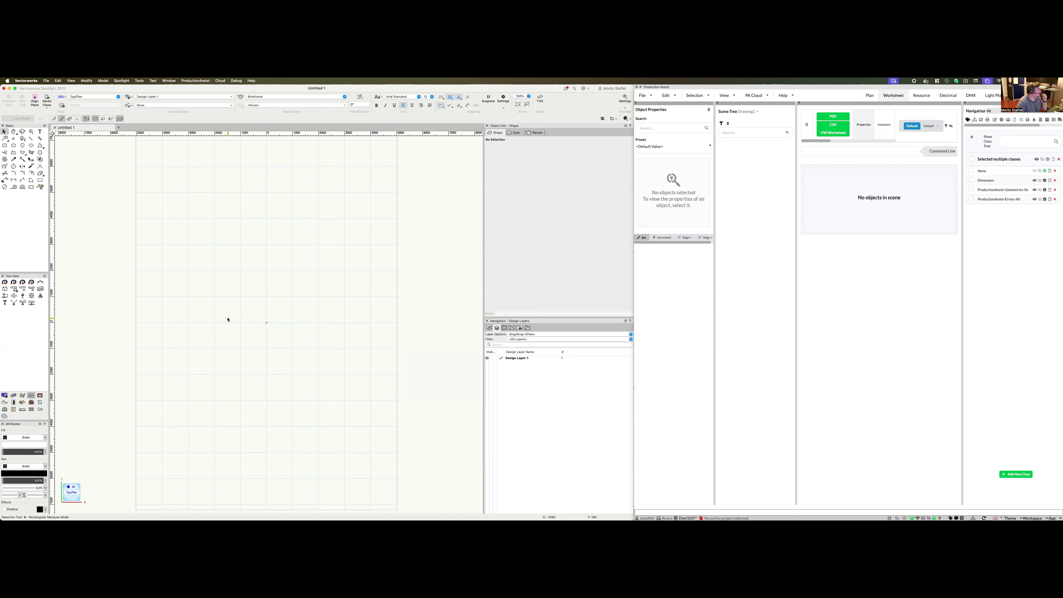
Switch to the standalone Production Assist application, dismiss its welcome tour and view the Vectorworks plugin installation options without installing anything.
key("super+Tab")
left_click(358, 512)
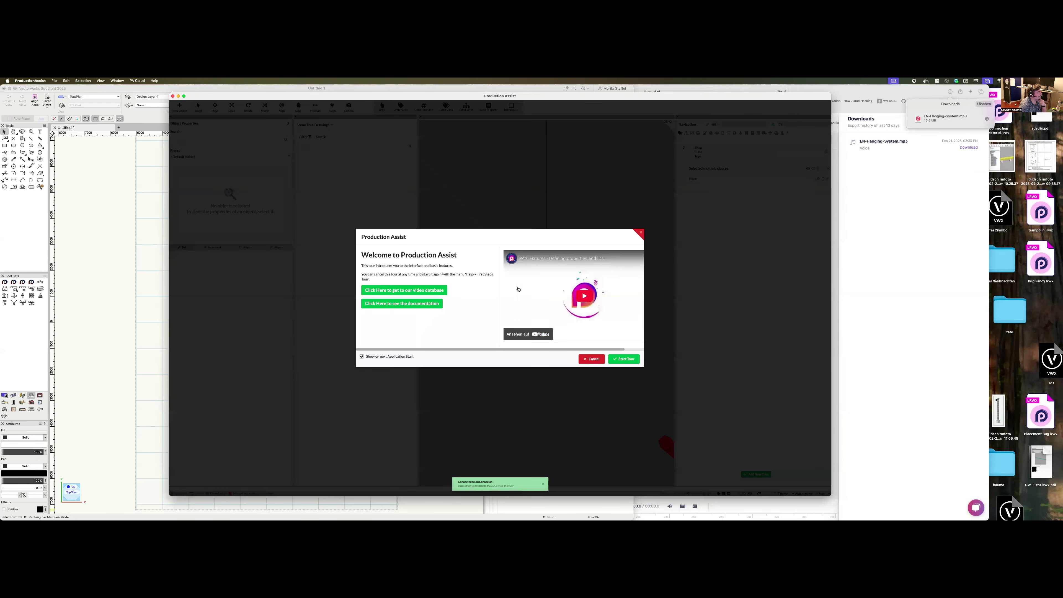
left_click(591, 359)
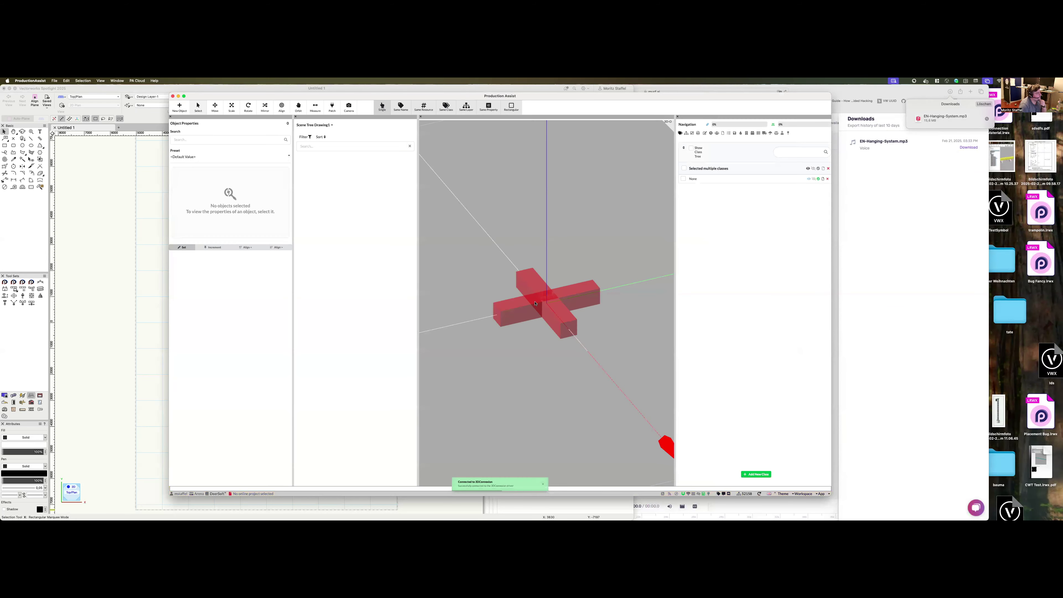
left_click(153, 81)
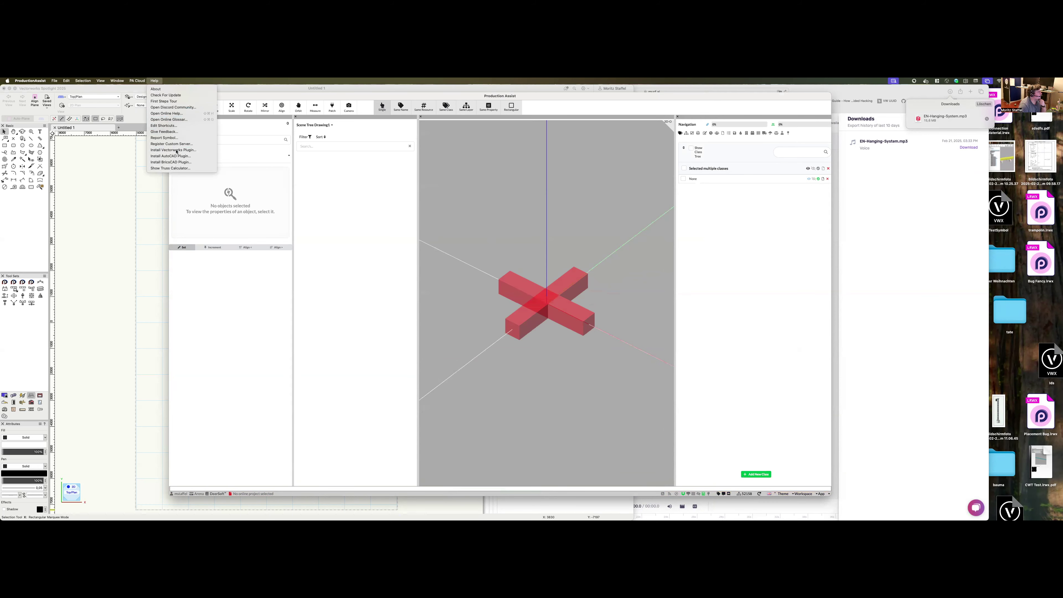
left_click(177, 150)
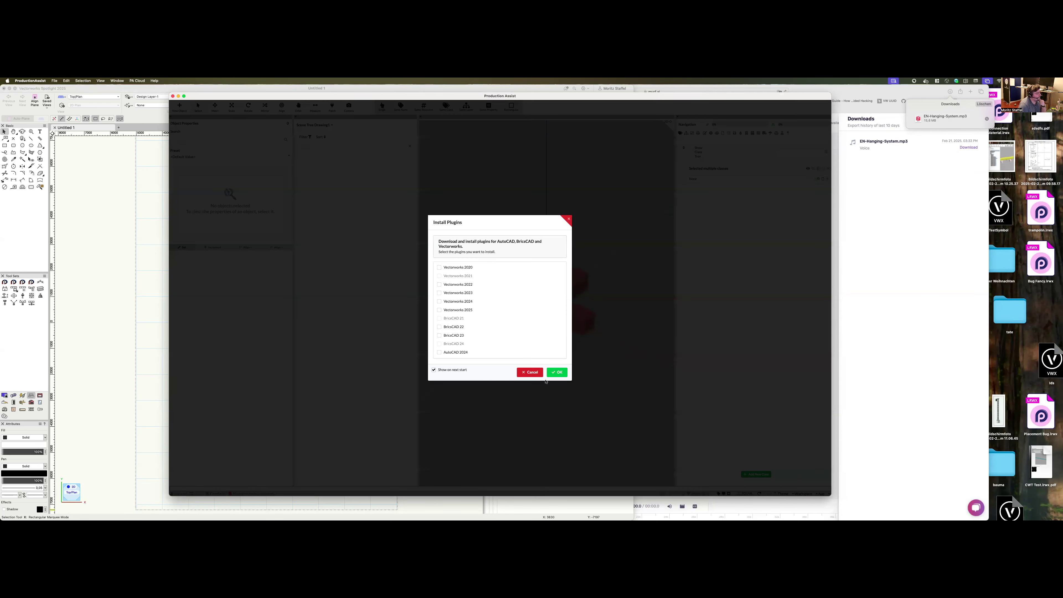
left_click(530, 371)
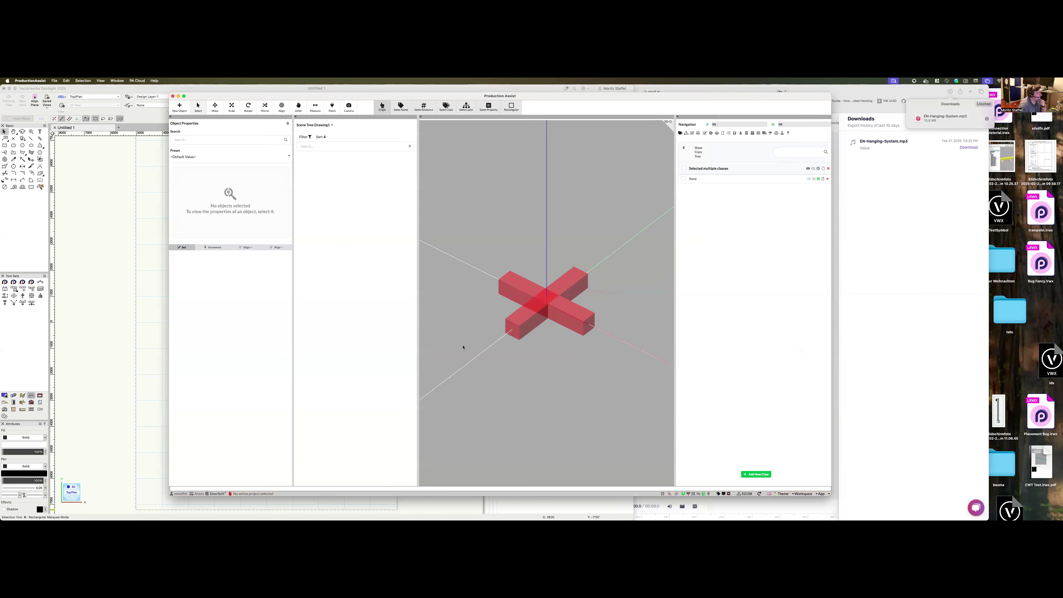
Switch to Vectorworks, create a document from the Blank (Imperial) template and enable full Production Assist use for it.
left_click(161, 295)
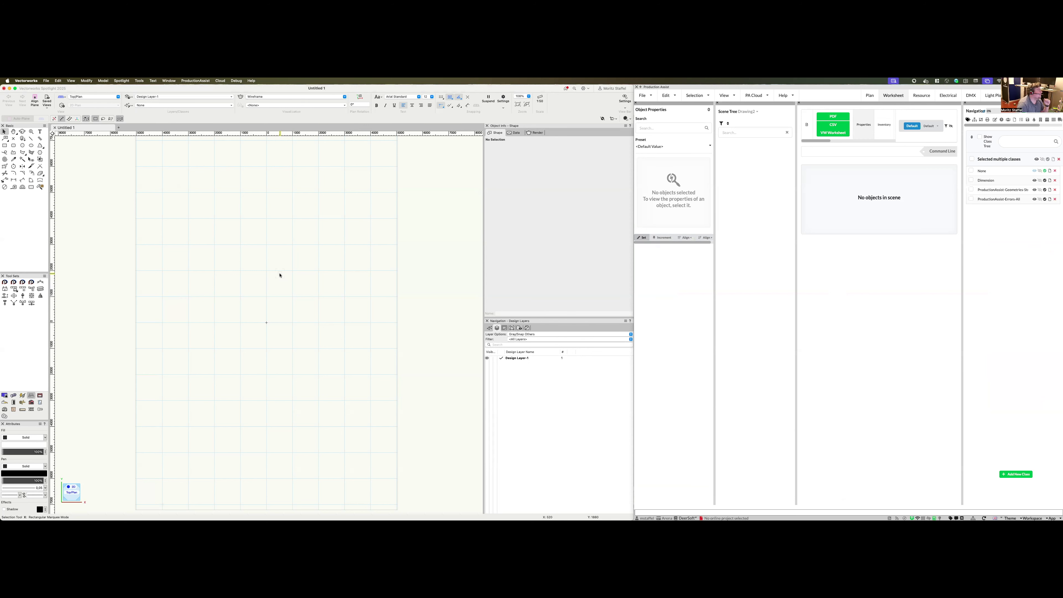
left_click(47, 80)
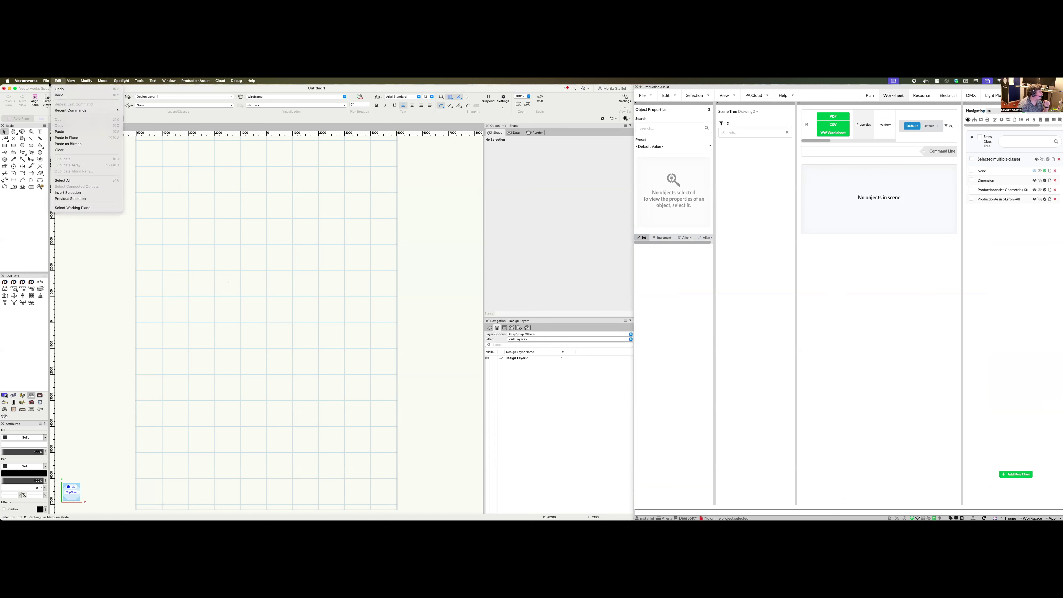
left_click(49, 89)
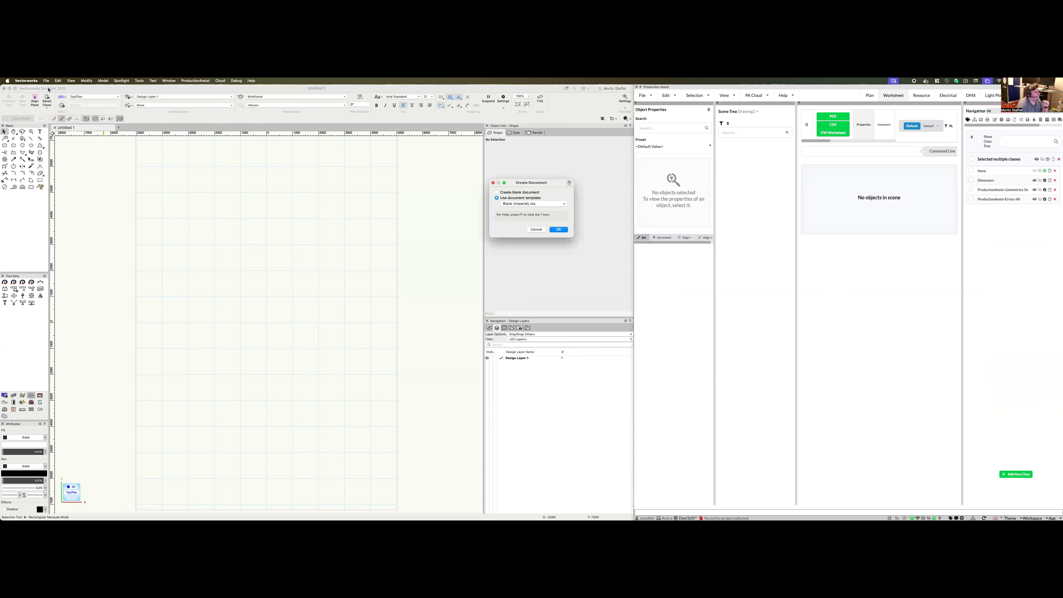
key("Return")
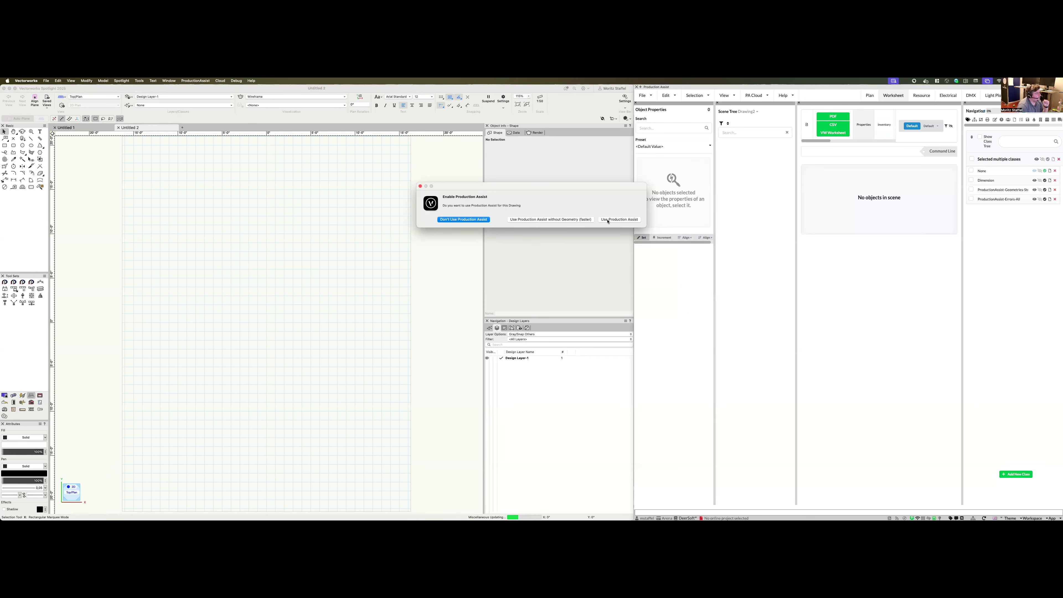
left_click(618, 219)
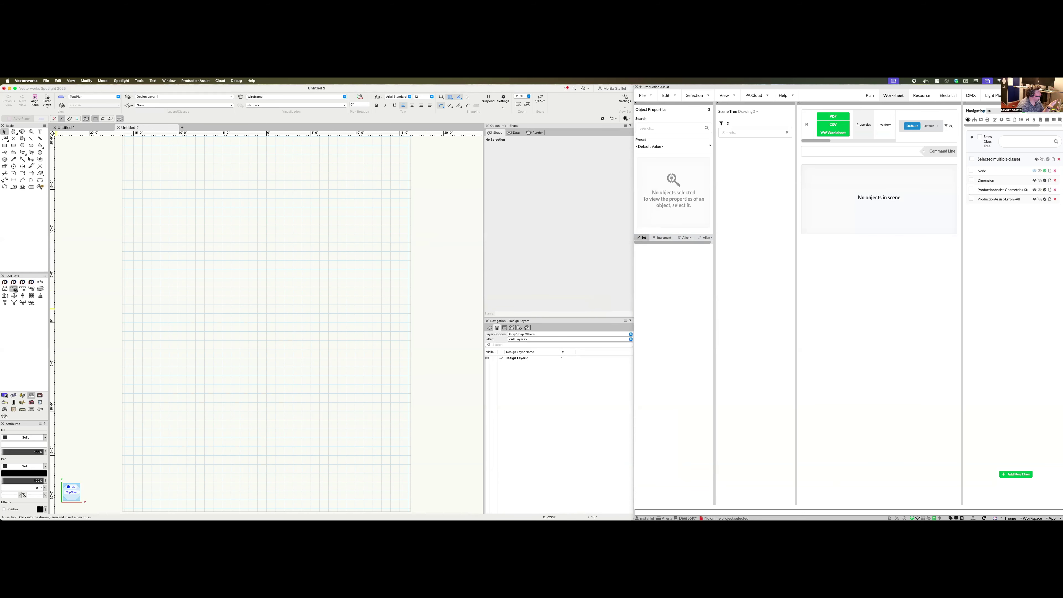
Activate the Truss tool for inserting Bin Euro Tri 10ft straight trusses.
left_click(15, 289)
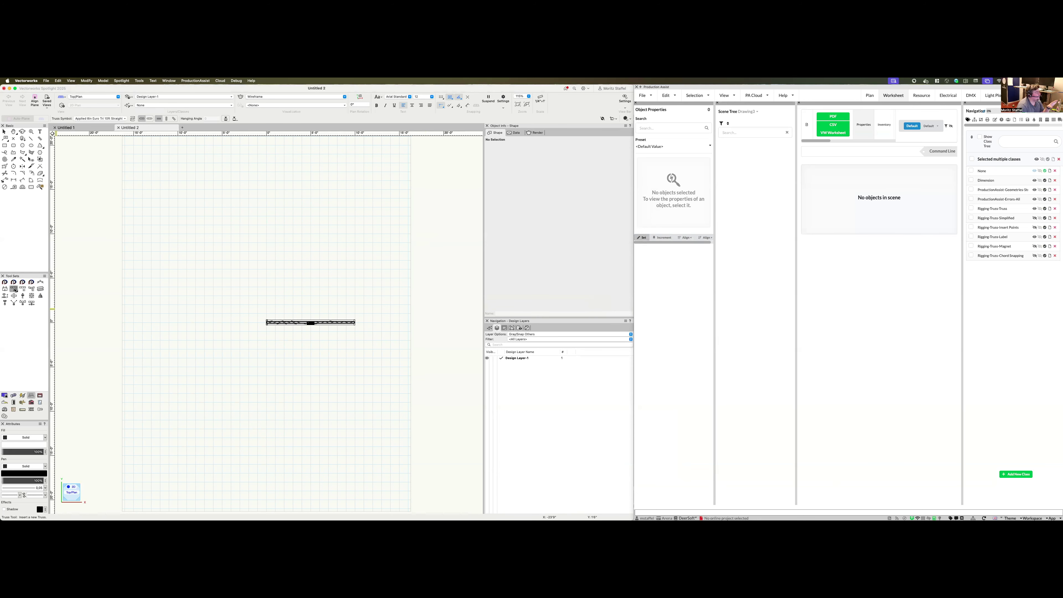
Look through the Production Assist commands in Vectorworks and the palette's file, edit, selection, view, PA Cloud and help commands.
left_click(204, 80)
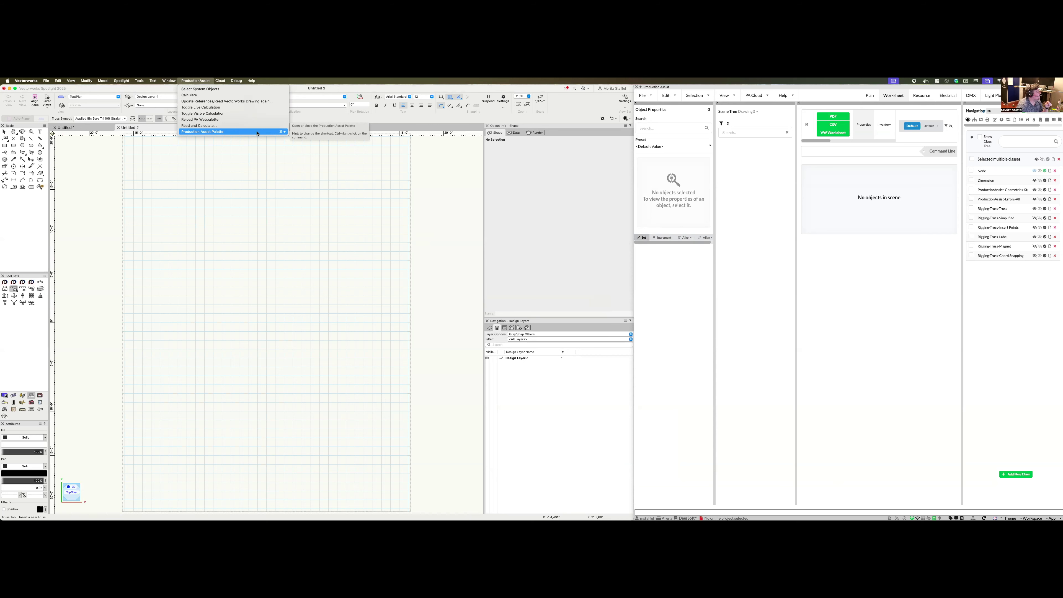
left_click(755, 270)
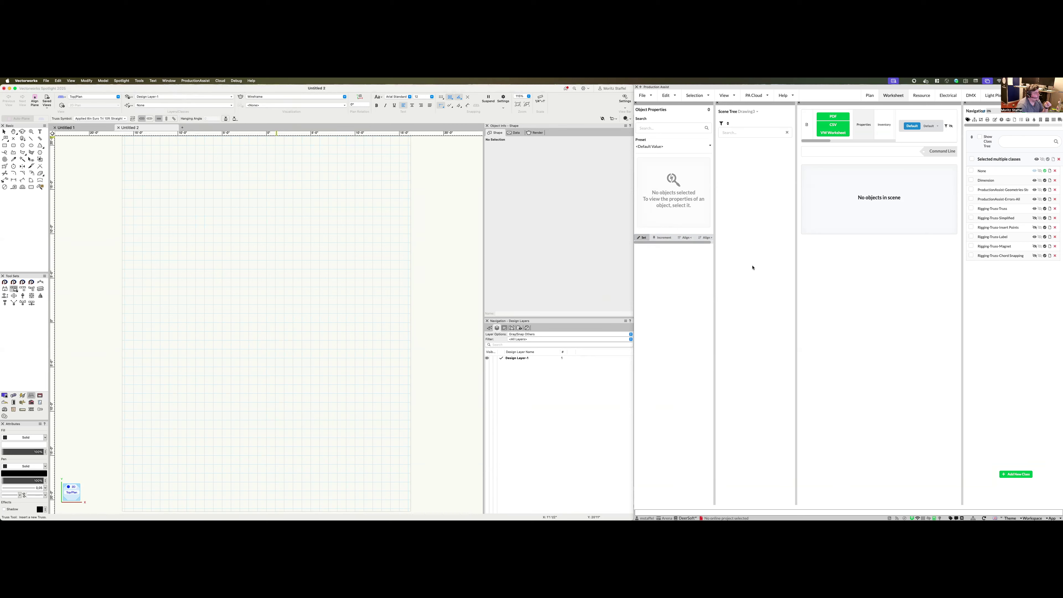
left_click(650, 98)
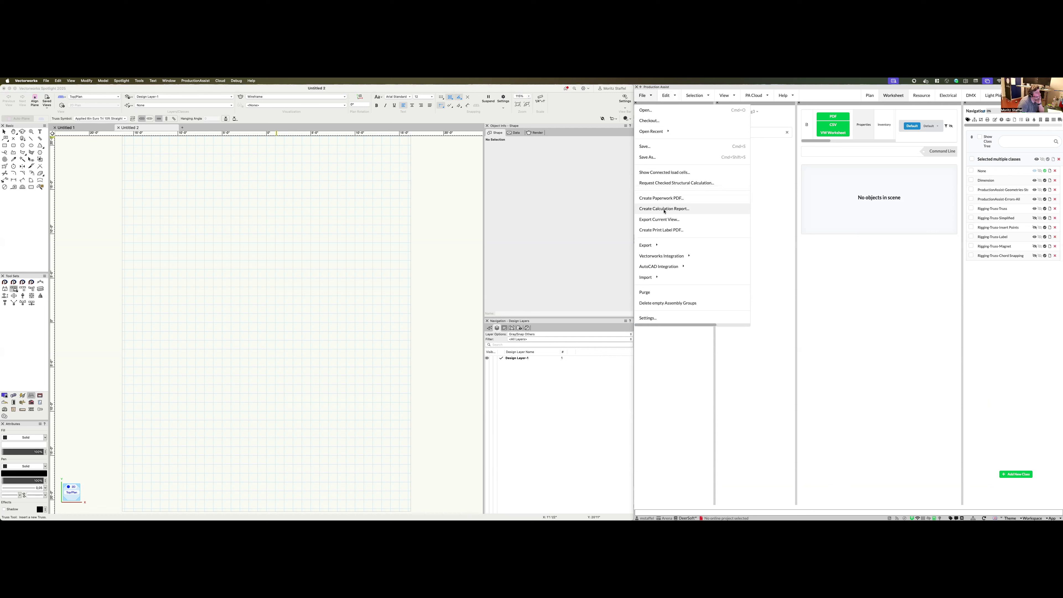
left_click(669, 95)
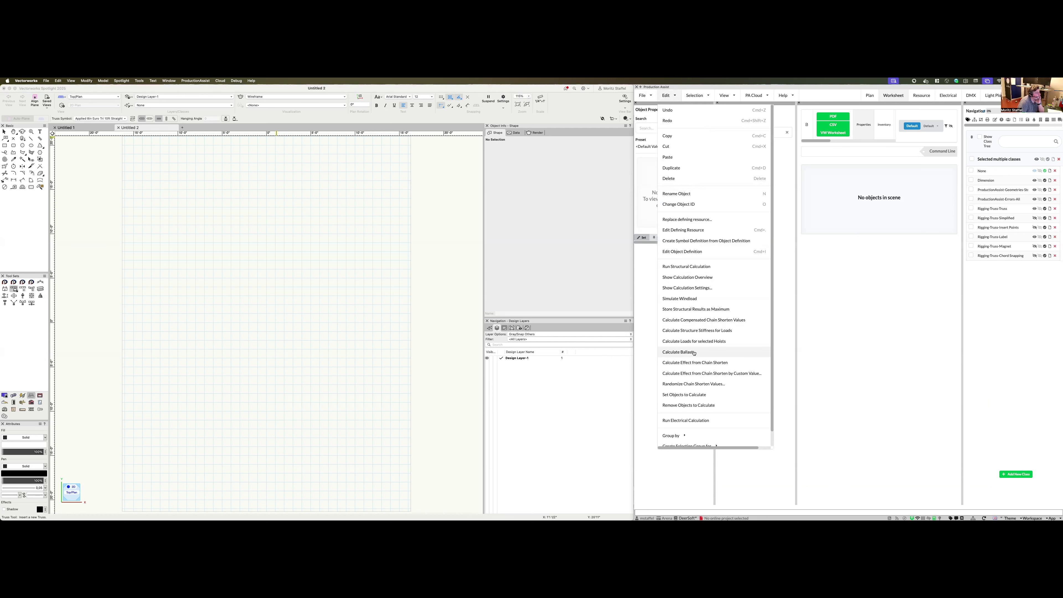
left_click(694, 101)
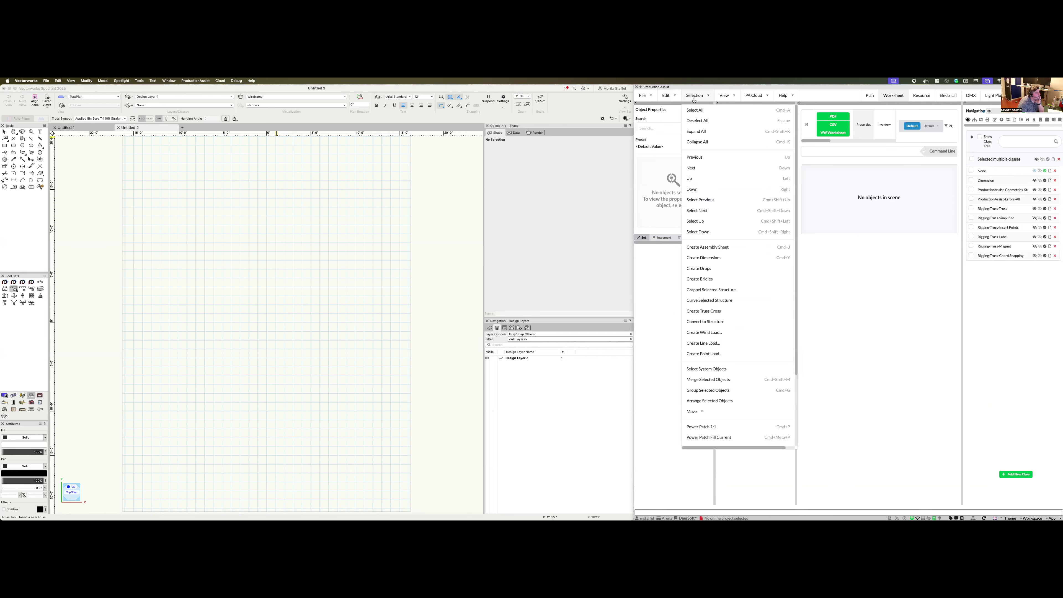
left_click(722, 96)
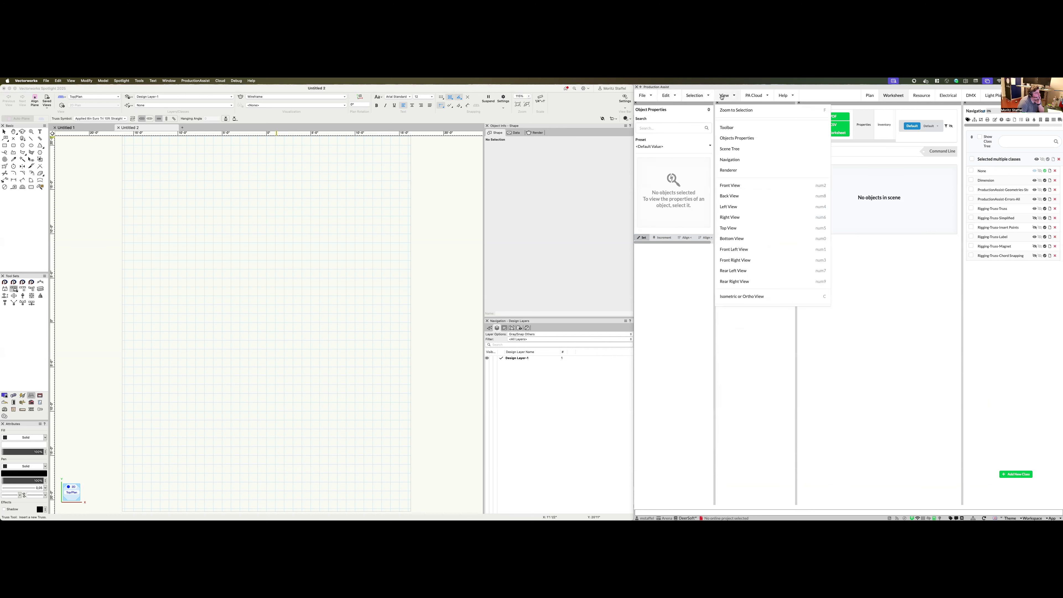
left_click(752, 98)
left_click(779, 96)
left_click(779, 97)
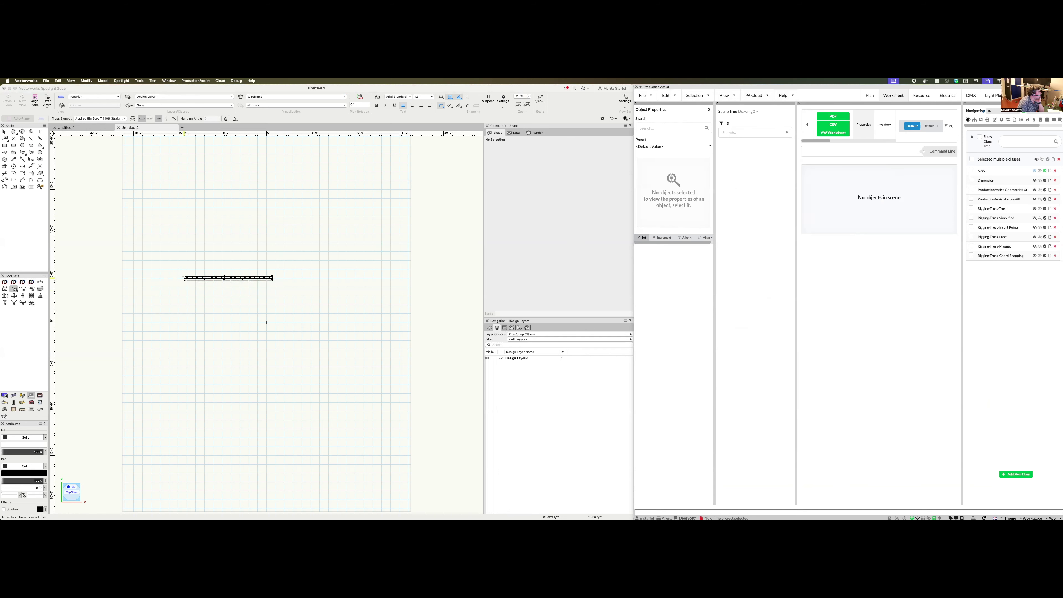
Place a sloping straight run of four connected Bin Euro Tri 10ft trusses across the drawing and leave the Truss tool.
left_click(200, 277)
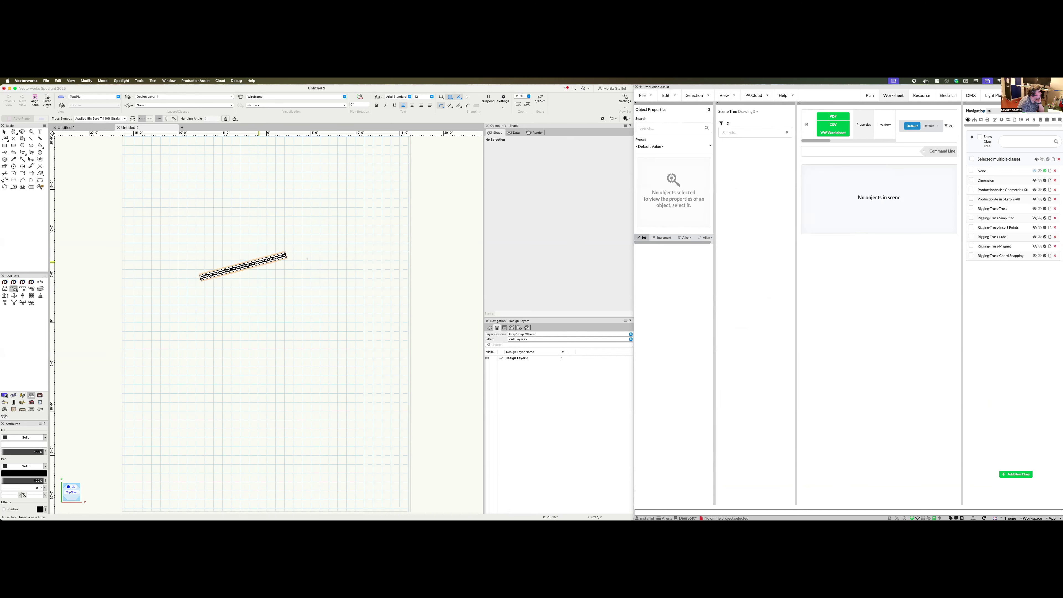
left_click(277, 255)
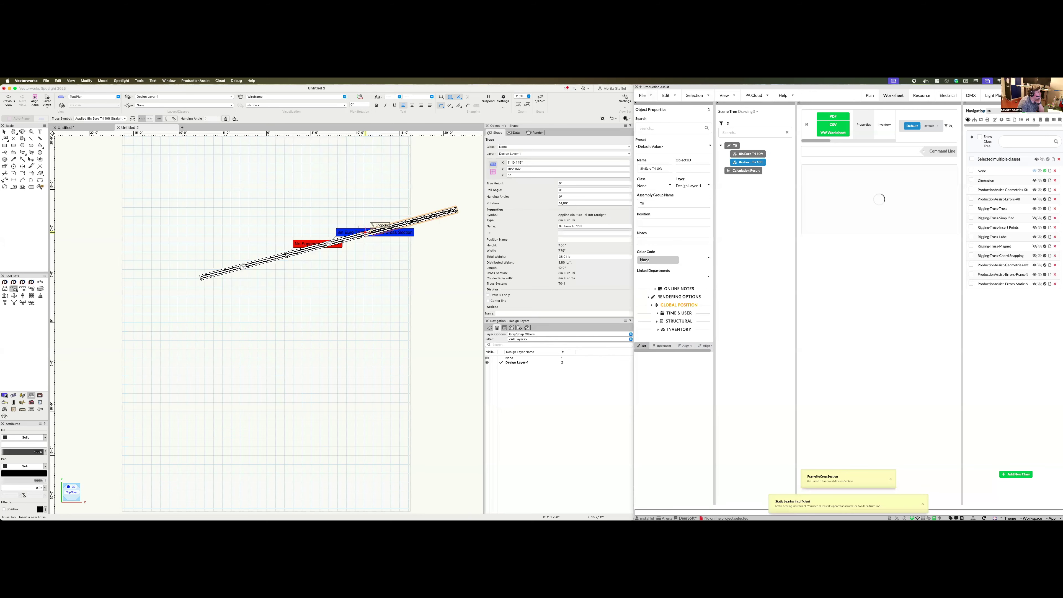
left_click(115, 300)
key("x")
Try different truss selections in the scene tree and the drawing, finishing with all four trusses selected.
left_click(748, 155, "shift")
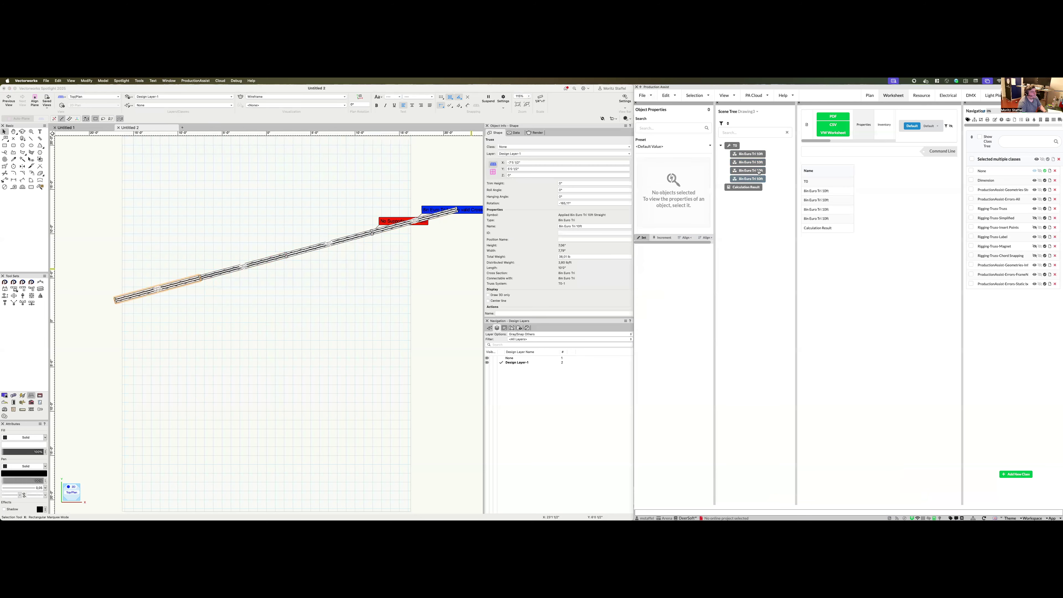
left_click(758, 154, "super")
left_click(754, 164)
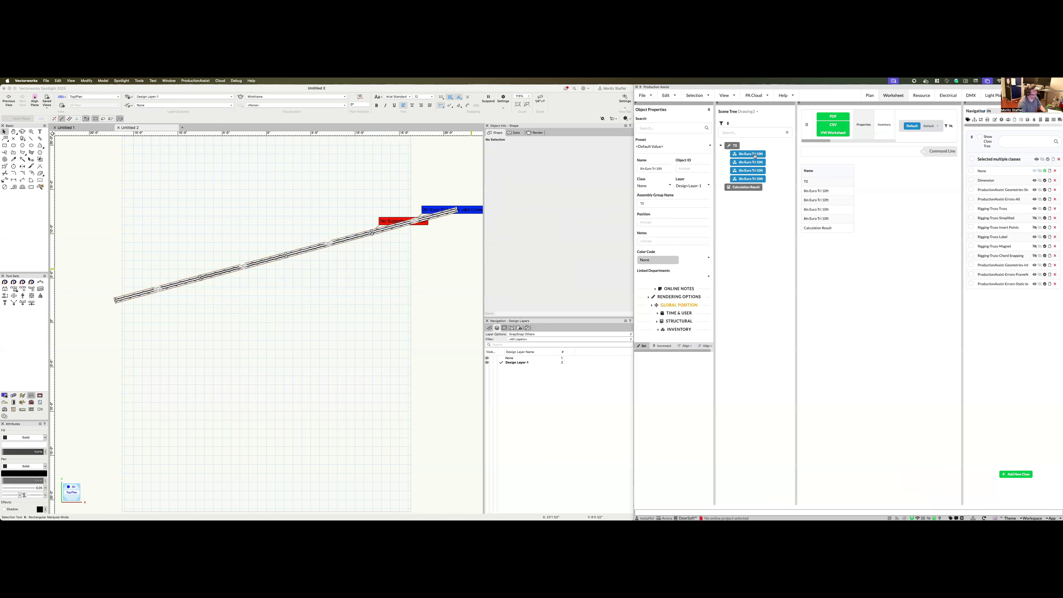
left_click(749, 179, "shift")
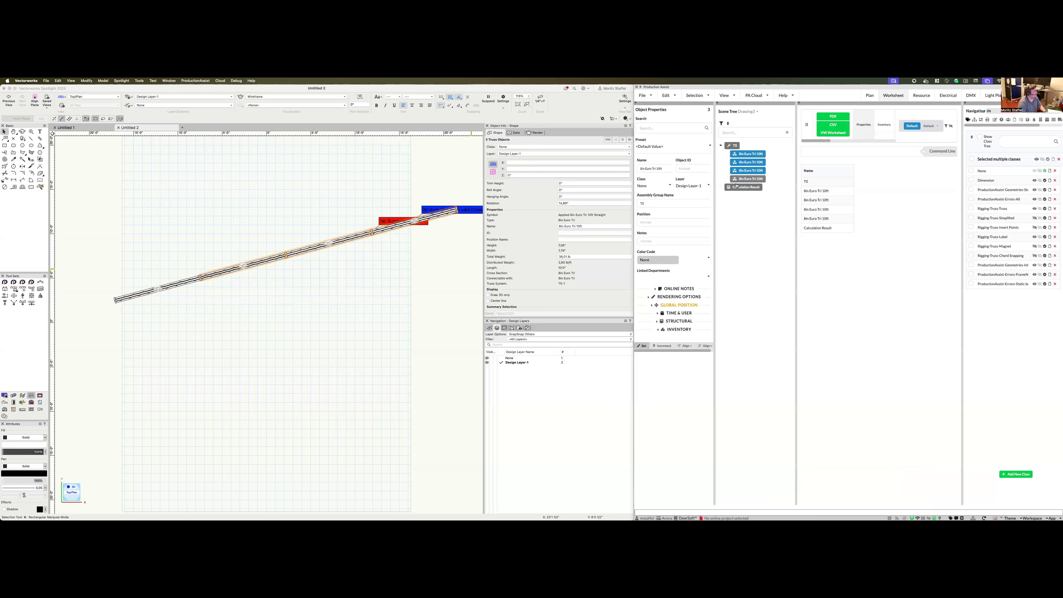
left_click(749, 153, "super")
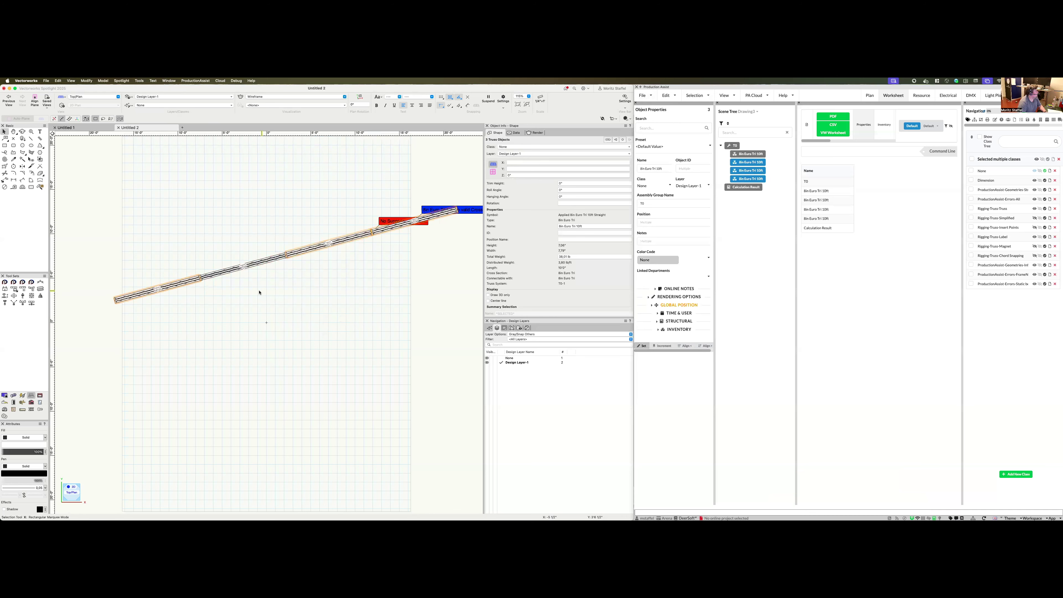
left_click(178, 284)
key("super+a")
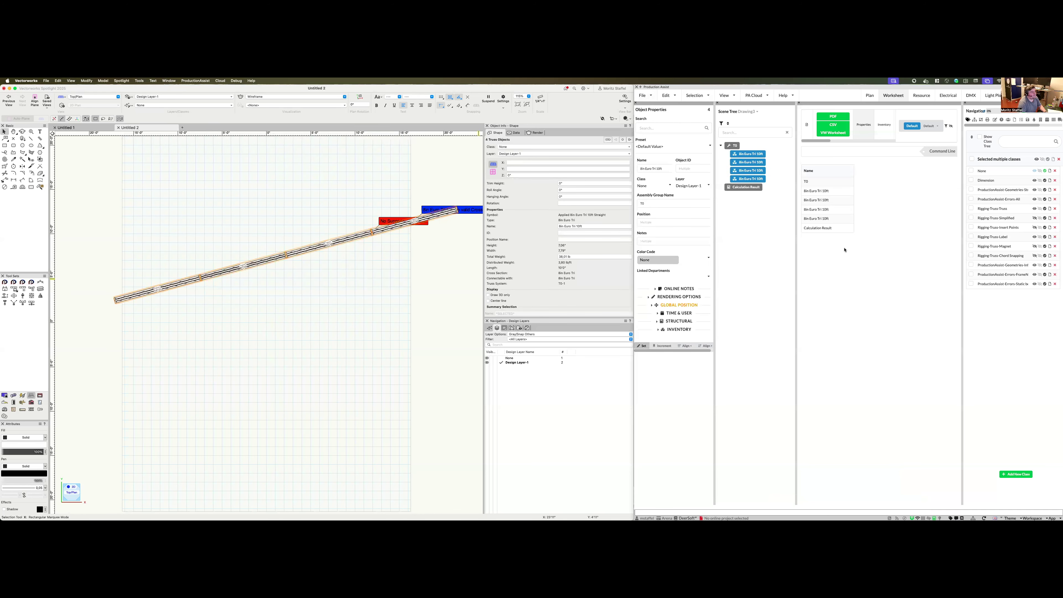
Widen the Production Assist worksheet pane and check its available worksheet presets, keeping Default.
left_click_drag(963, 239, 1004, 234)
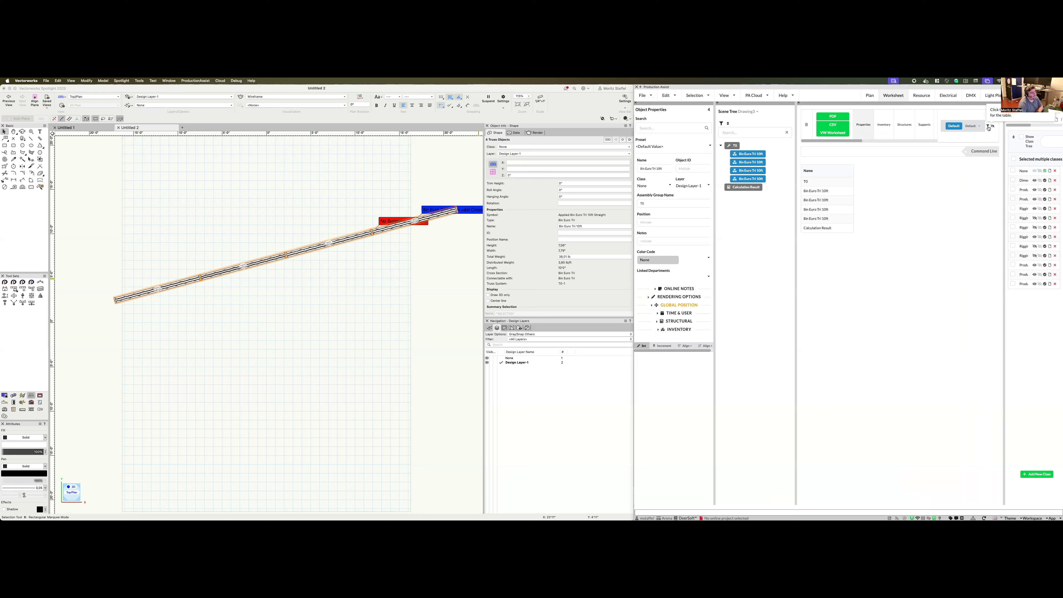
left_click(969, 126)
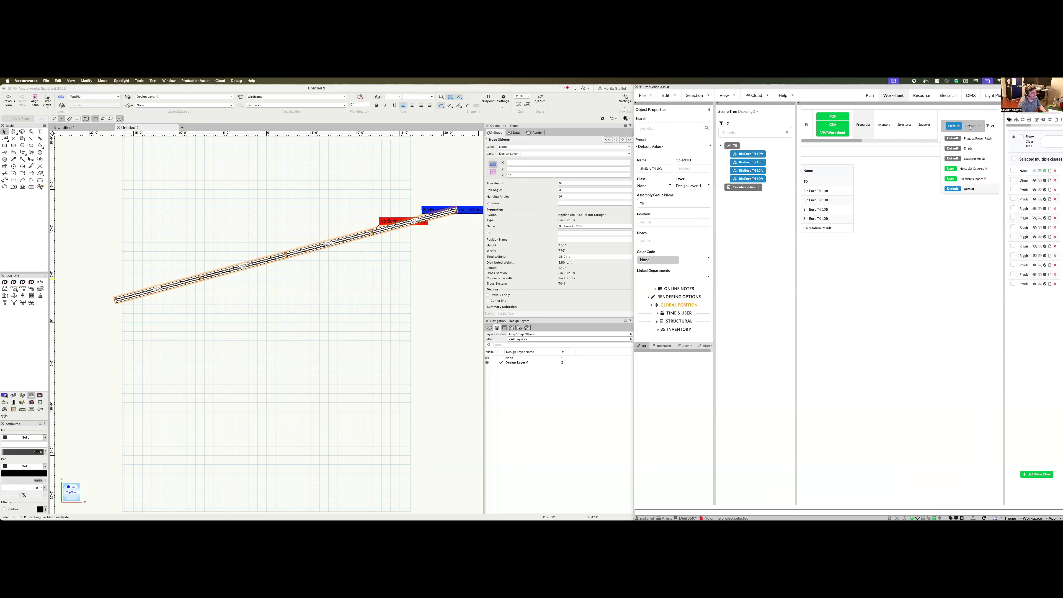
left_click(900, 239)
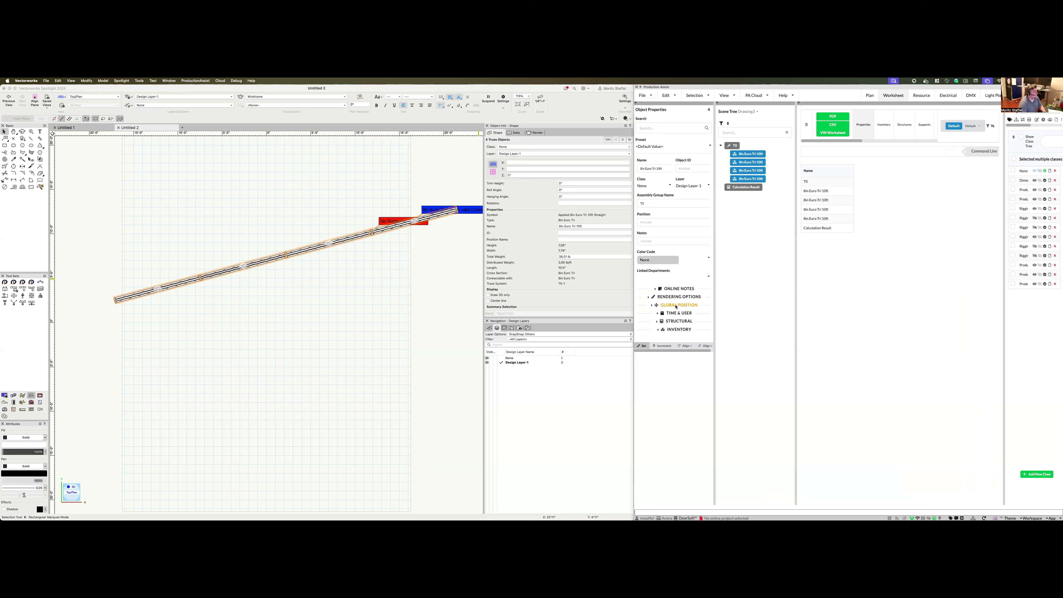
Expand the structural and global position properties of the selected trusses and review their fields.
left_click(679, 321)
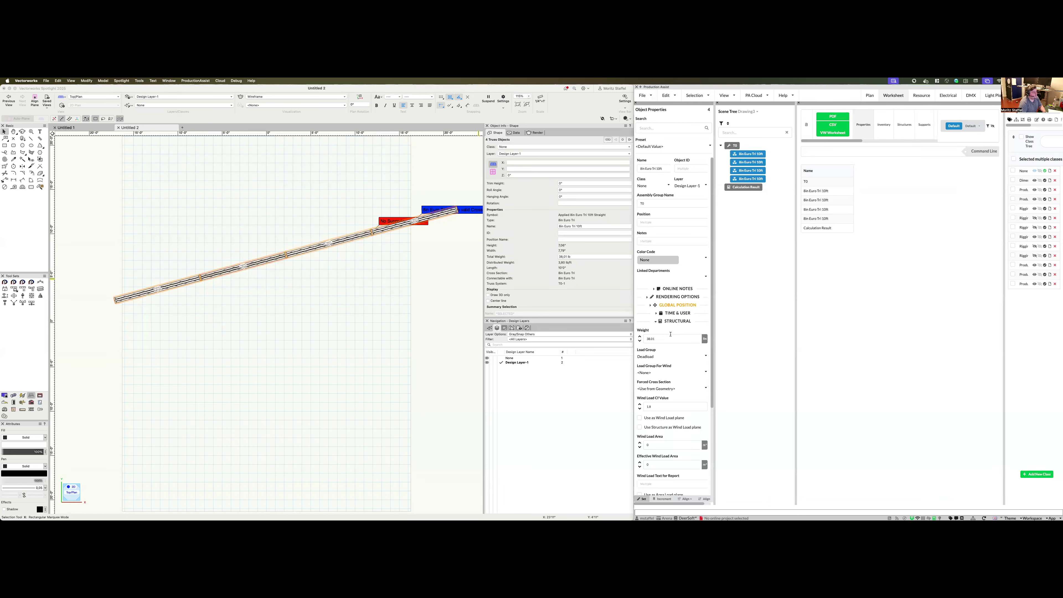
left_click(668, 338)
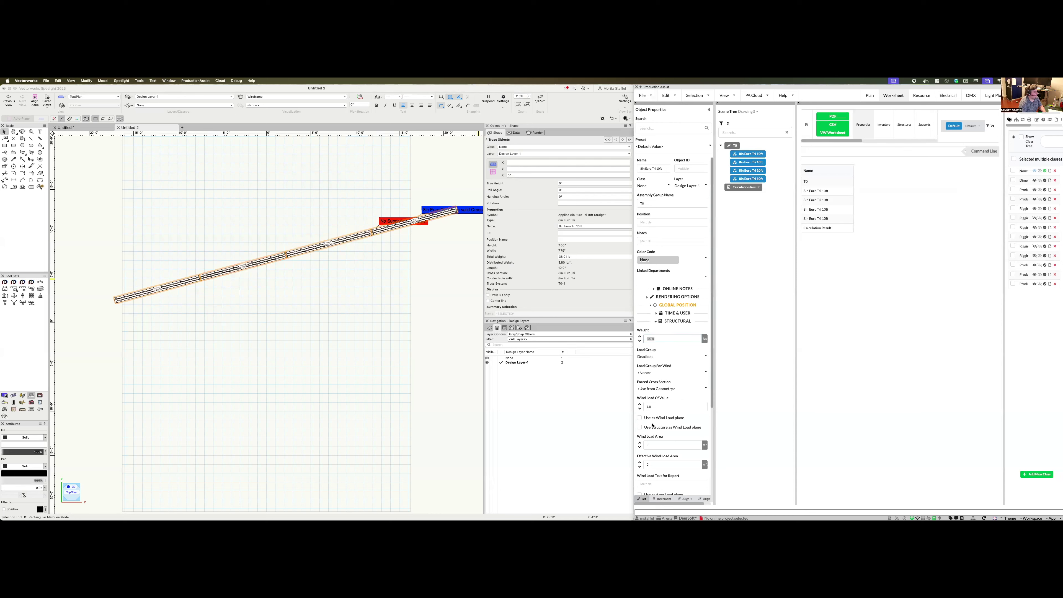
scroll(671, 420, "down", 5)
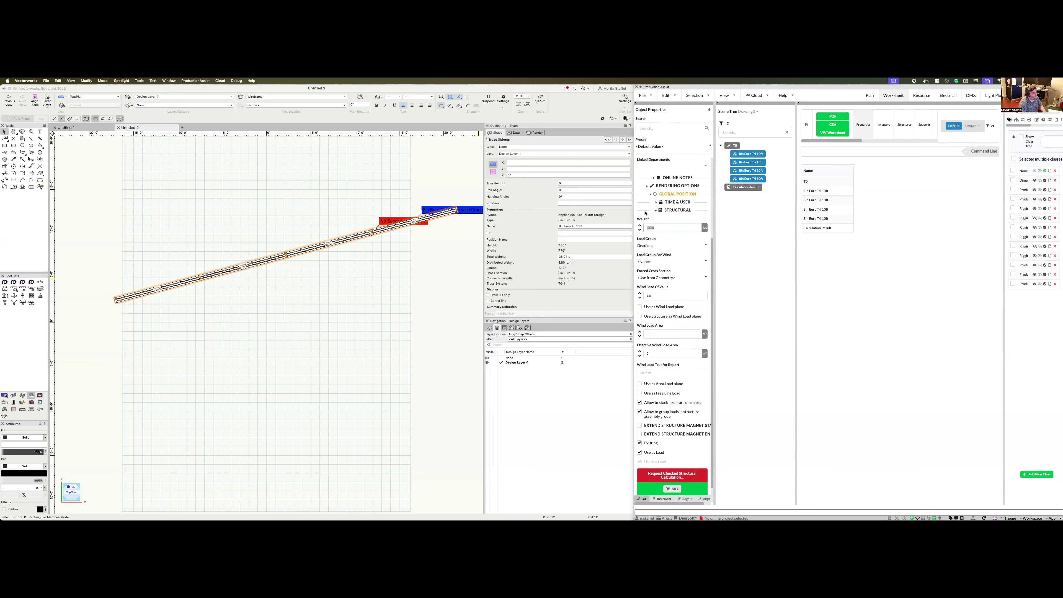
left_click(680, 194)
scroll(663, 327, "down", 10)
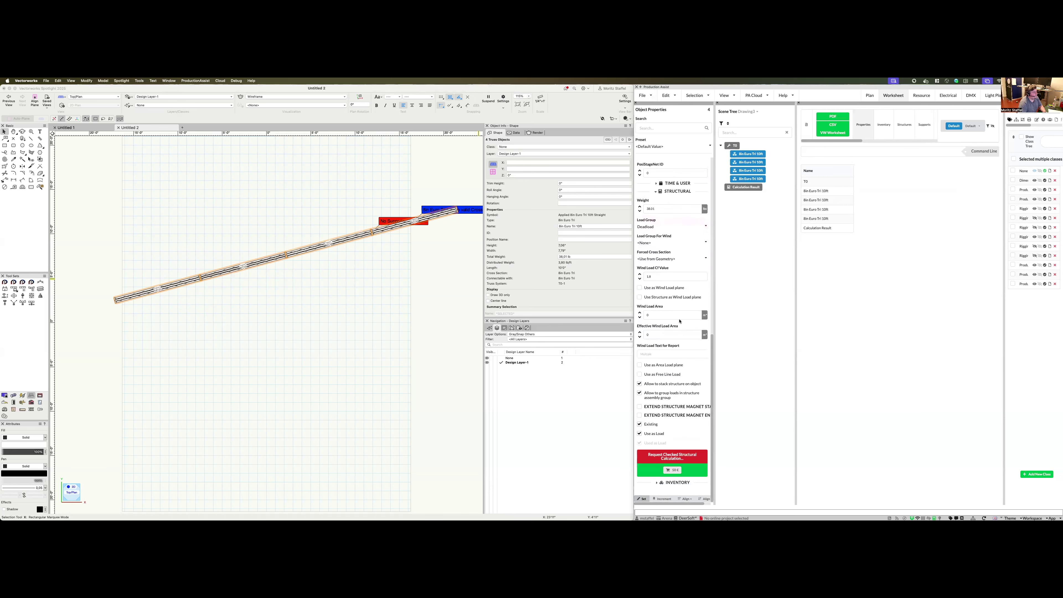
scroll(670, 272, "up", 1)
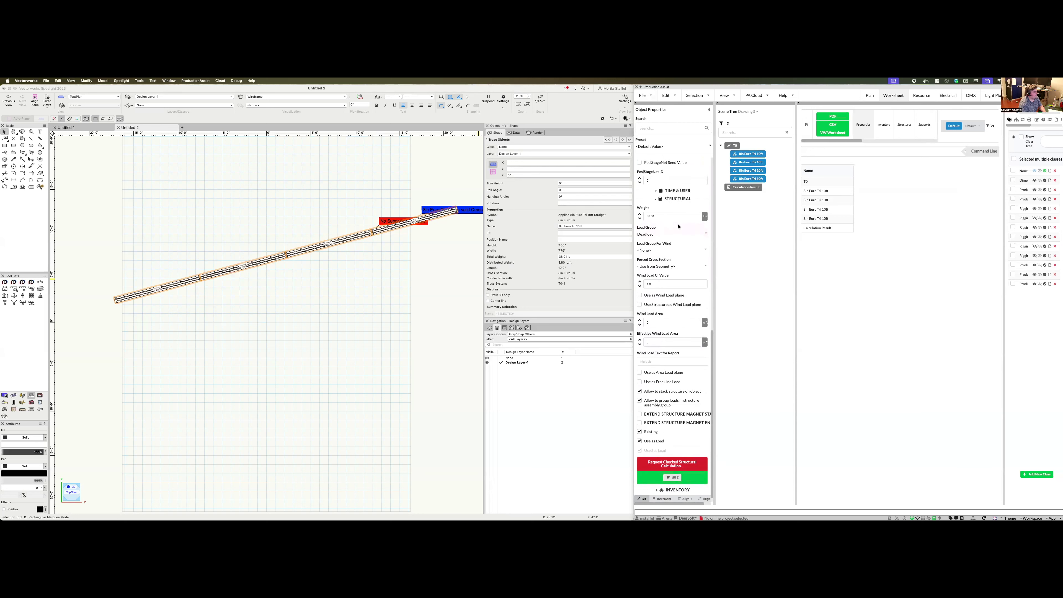
scroll(678, 226, "up", 10)
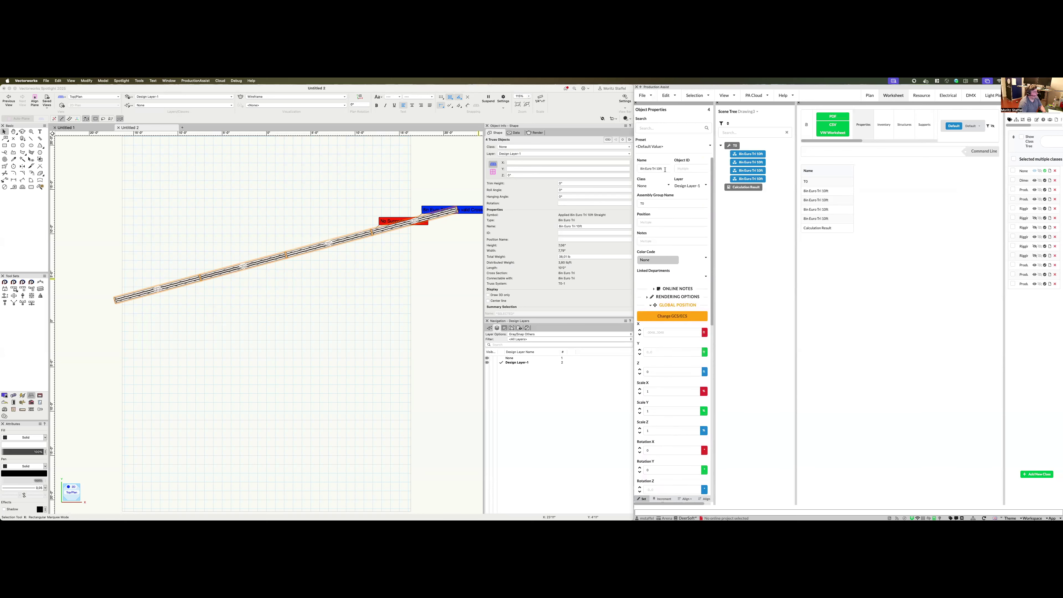
Rename all four selected trusses to "Fancy" in the Production Assist object properties.
triple_click(661, 169)
type("Fancy")
left_click(659, 177)
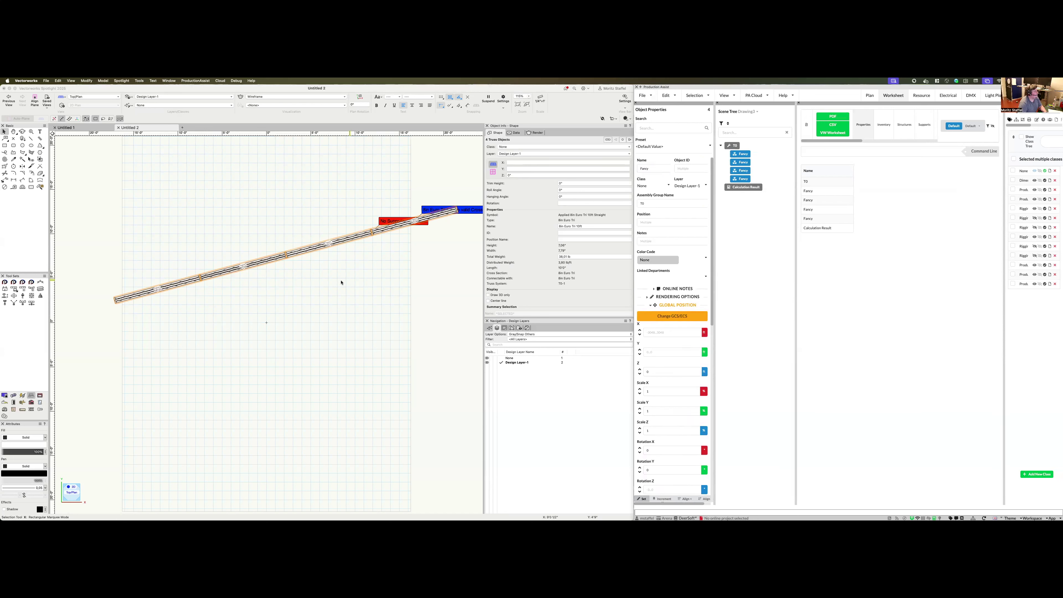
Select a single truss in the drawing, clear the selection, and select the whole truss row again.
left_click(363, 254)
left_click(331, 243)
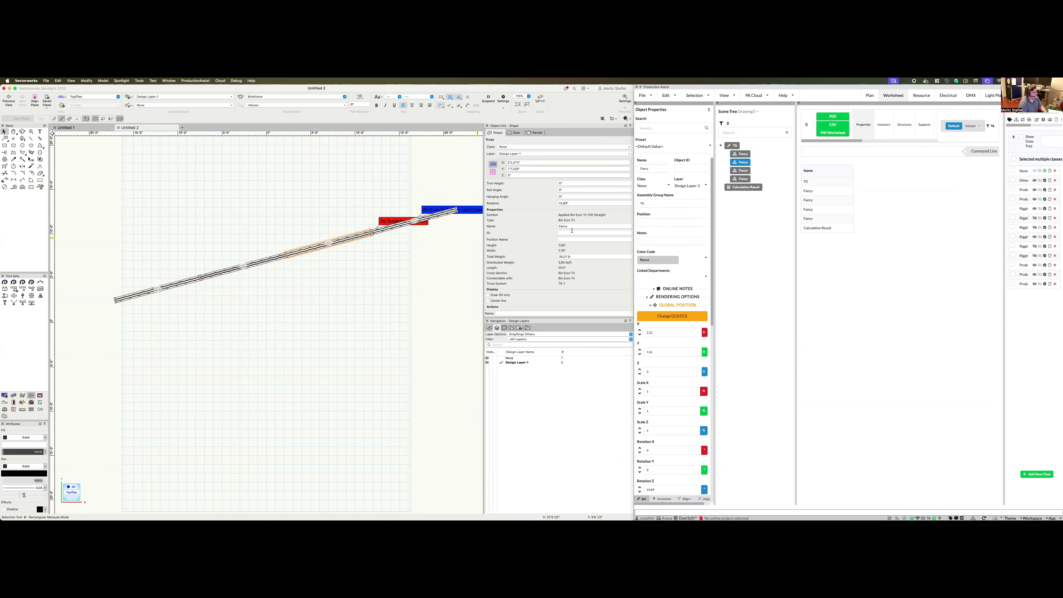
left_click(411, 241)
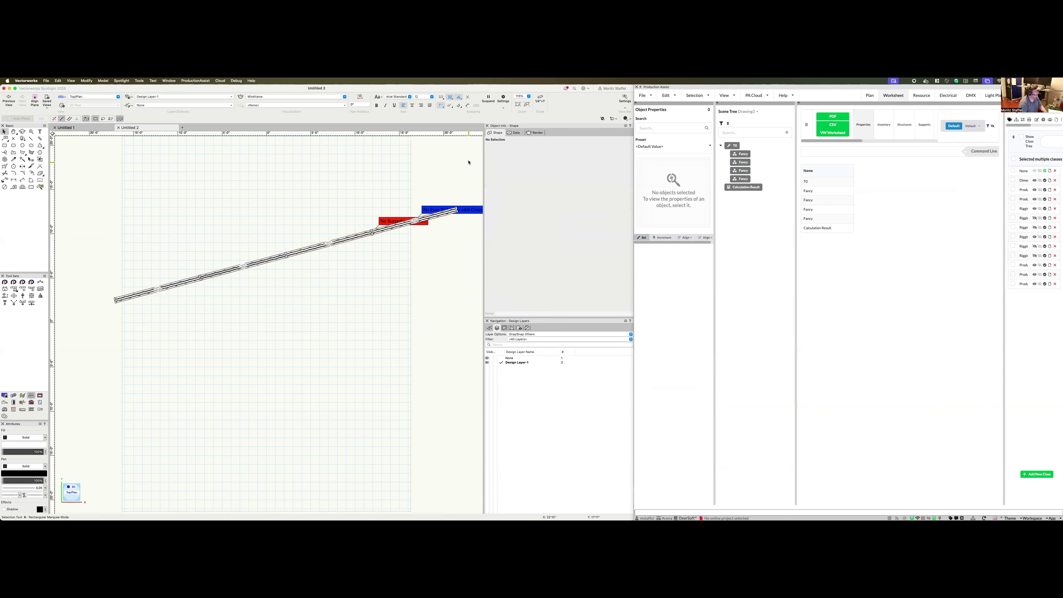
left_click_drag(462, 167, 113, 335)
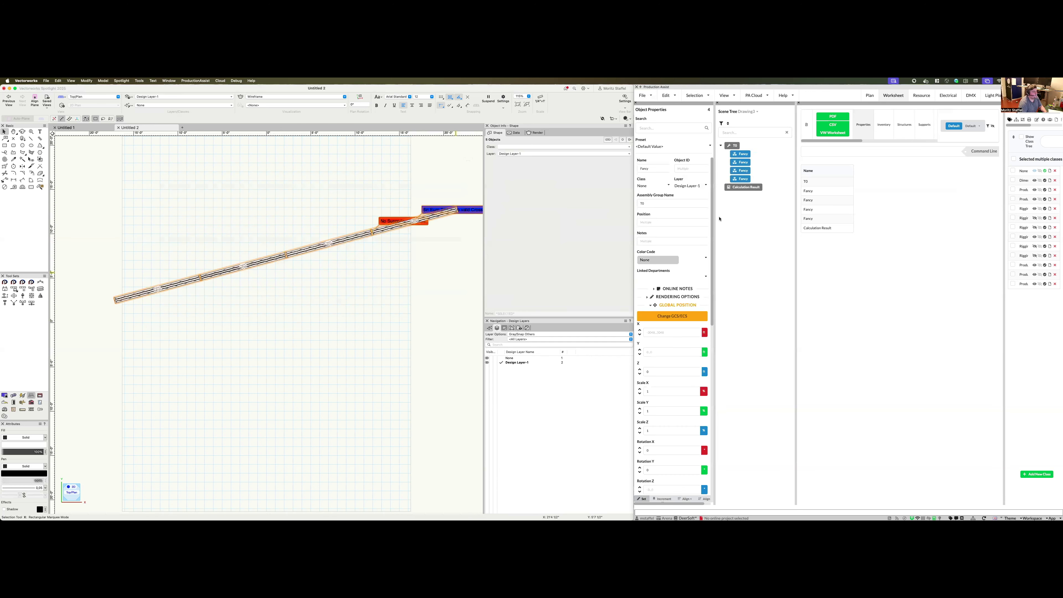
Widen the Navigation pane, list the layers, and toggle Design Layer-1's structural calculation setting off and on again.
left_click_drag(1002, 194, 925, 194)
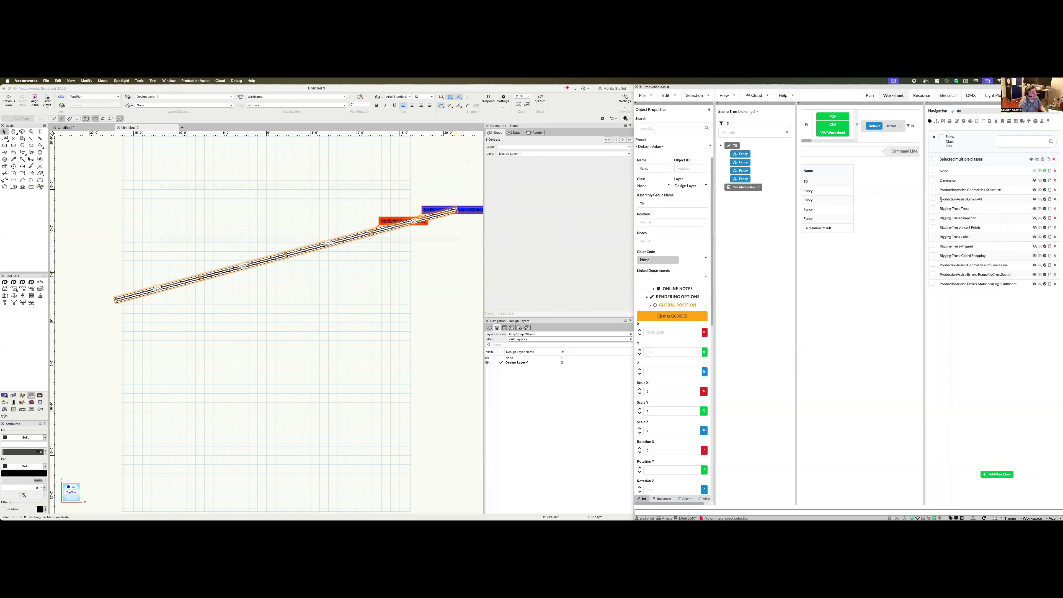
left_click(936, 121)
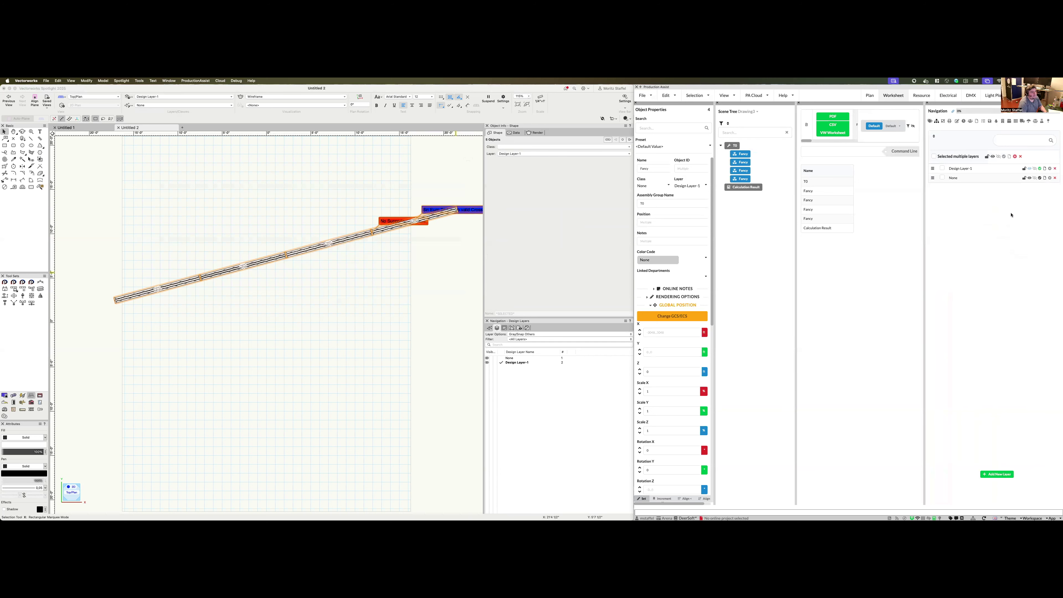
left_click(1051, 169)
left_click(1050, 169)
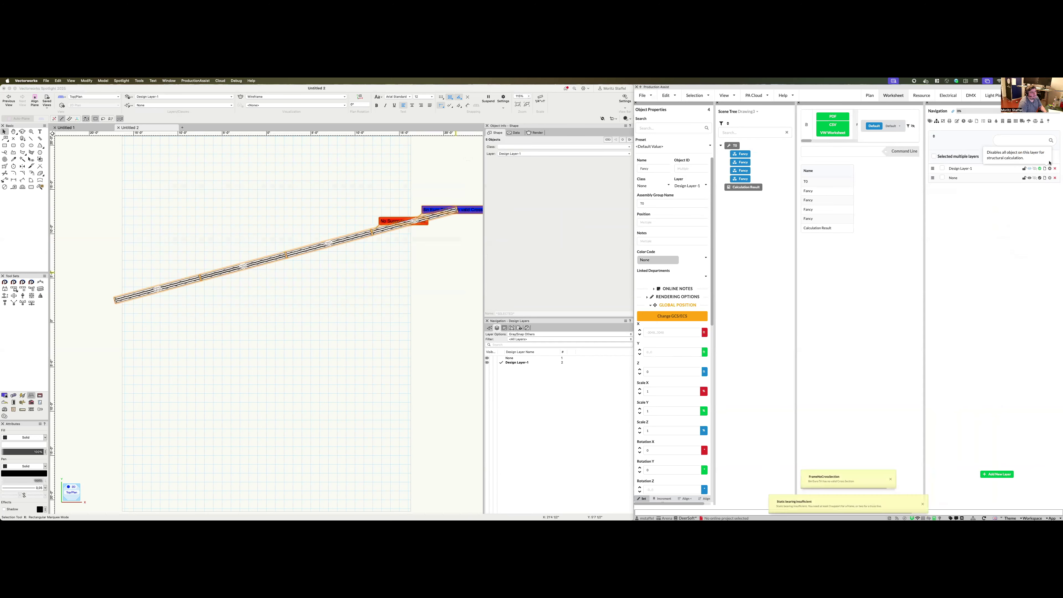
Review the load combinations, including the Usability combination's settings, and the display options for structural results.
left_click(1042, 122)
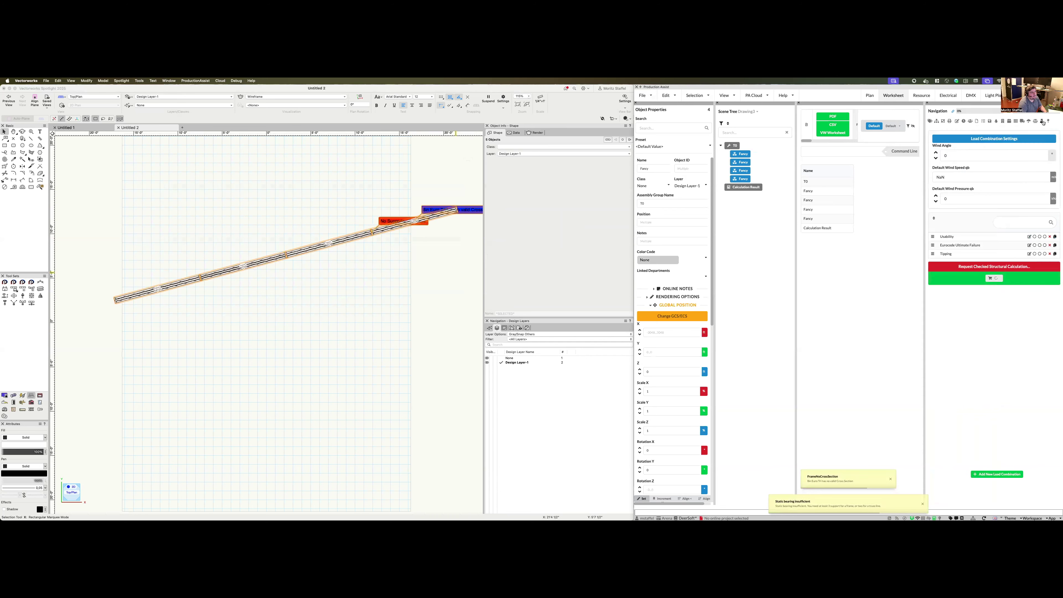
left_click(1028, 237)
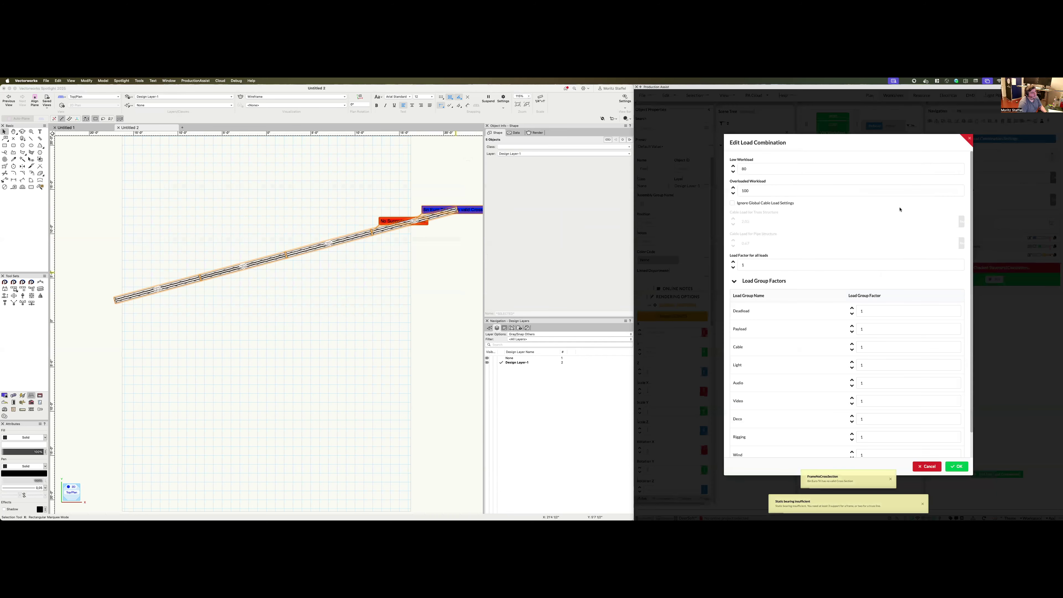
left_click(927, 466)
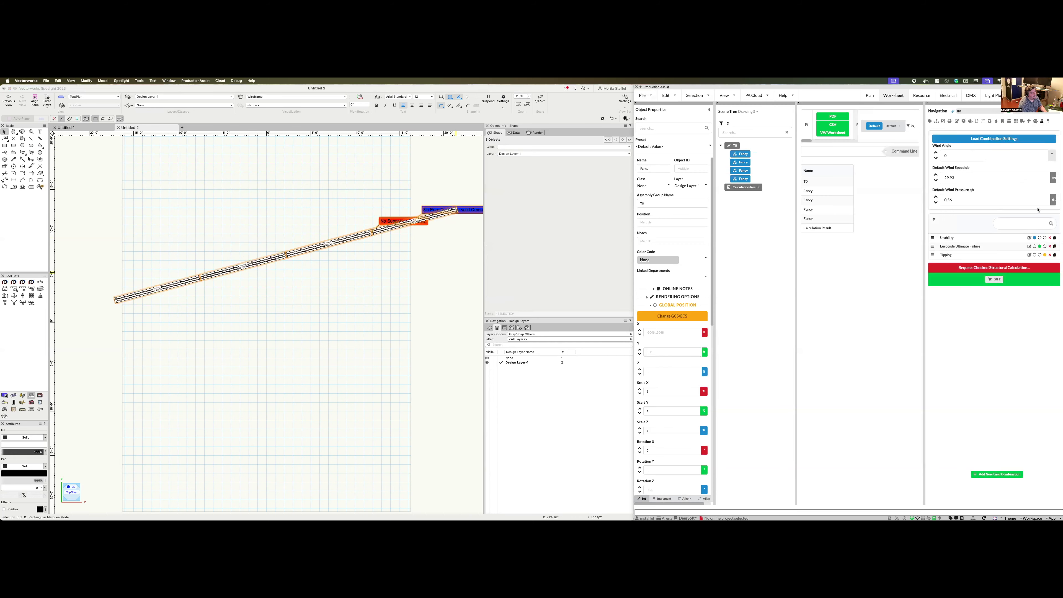
left_click(1051, 121)
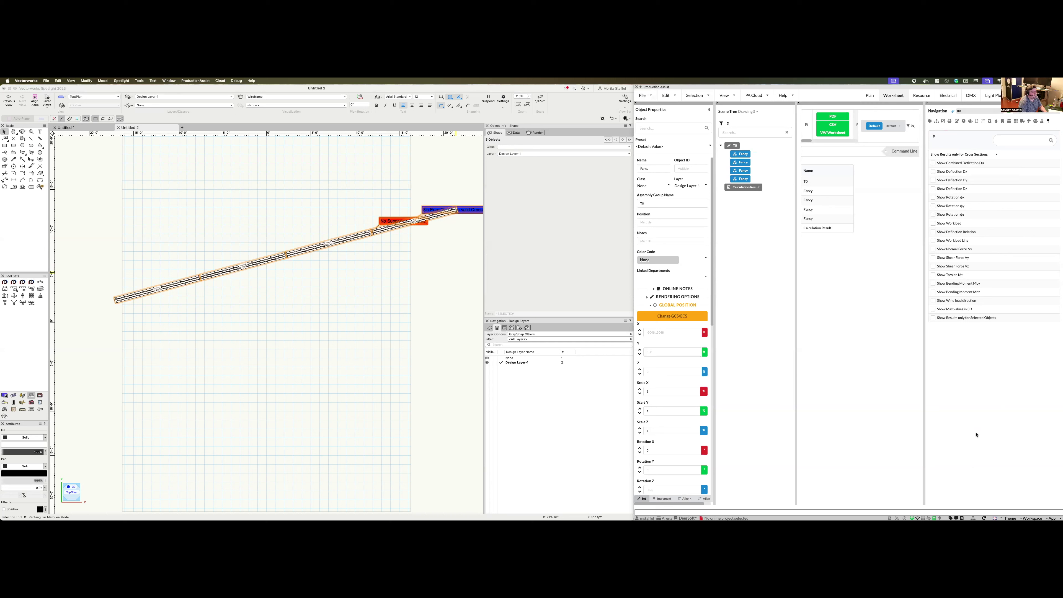
Switch Production Assist to a different workspace with a reduced set of navigation categories.
left_click(1032, 518)
left_click(1035, 491)
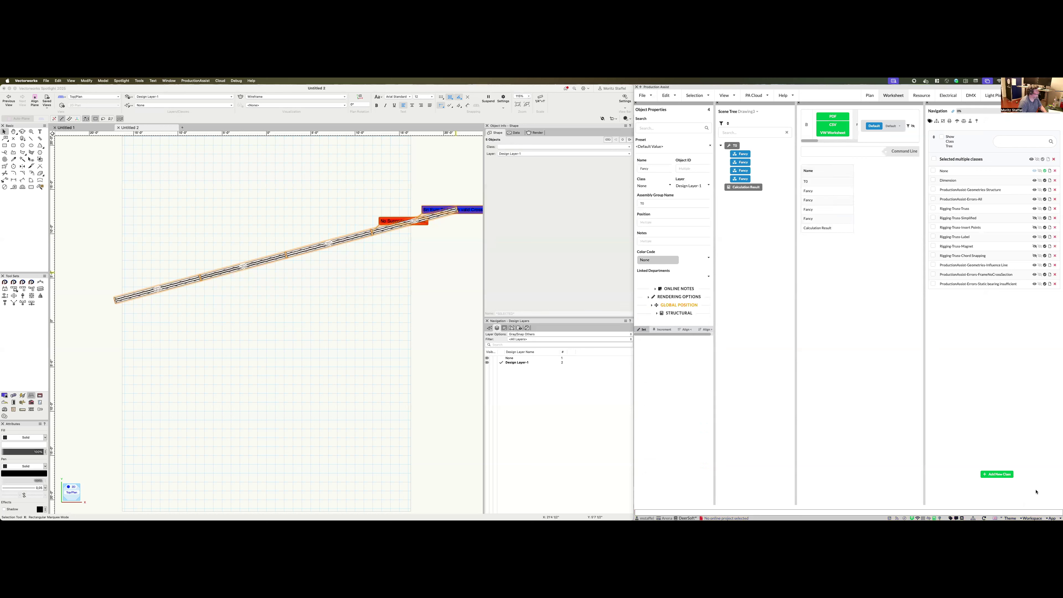
Select all the trusses in the drawing and delete them.
left_click(397, 276)
left_click_drag(469, 170, 96, 374)
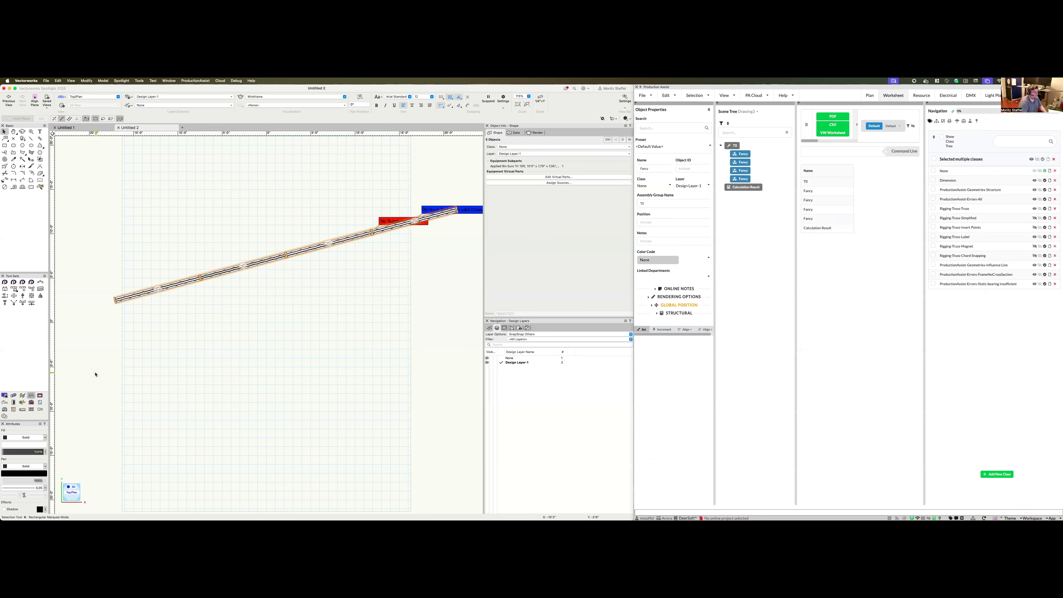
key("Delete")
Activate the Truss tool with the Prolyte H30V-500 Straight symbol from the Vectorworks libraries.
left_click(14, 288)
left_click(100, 119)
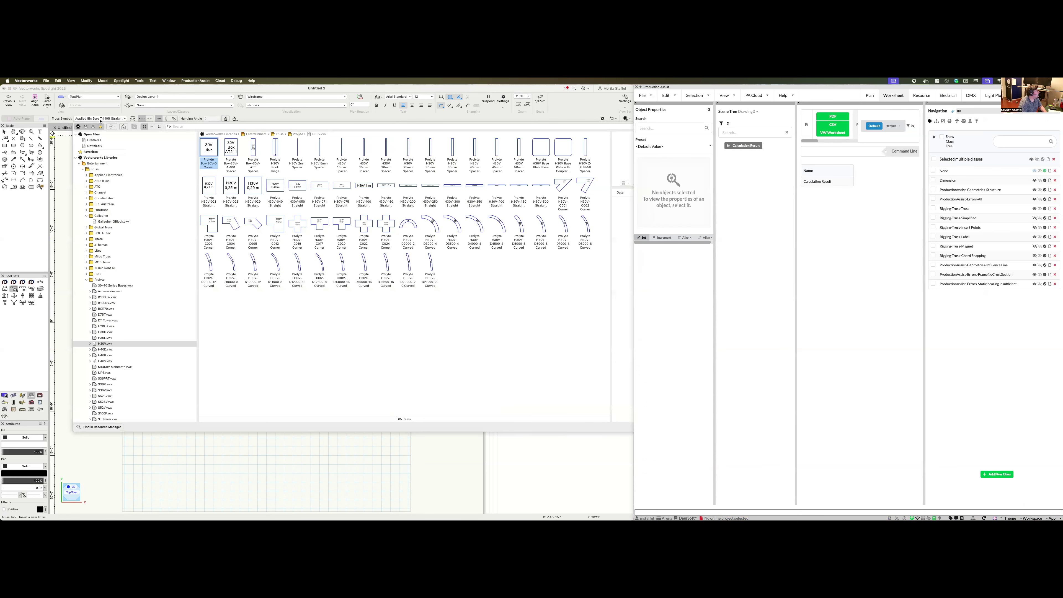
double_click(540, 185)
Place two slightly rising rows of three connected H30V-500 trusses, one below the other.
left_click(189, 318)
left_click(292, 289)
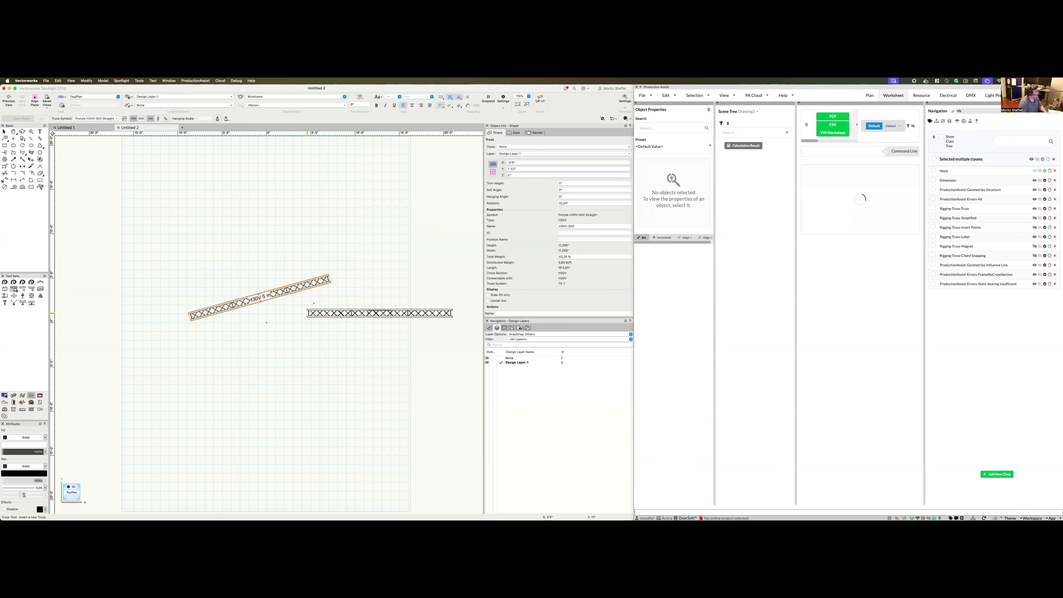
left_click(413, 251)
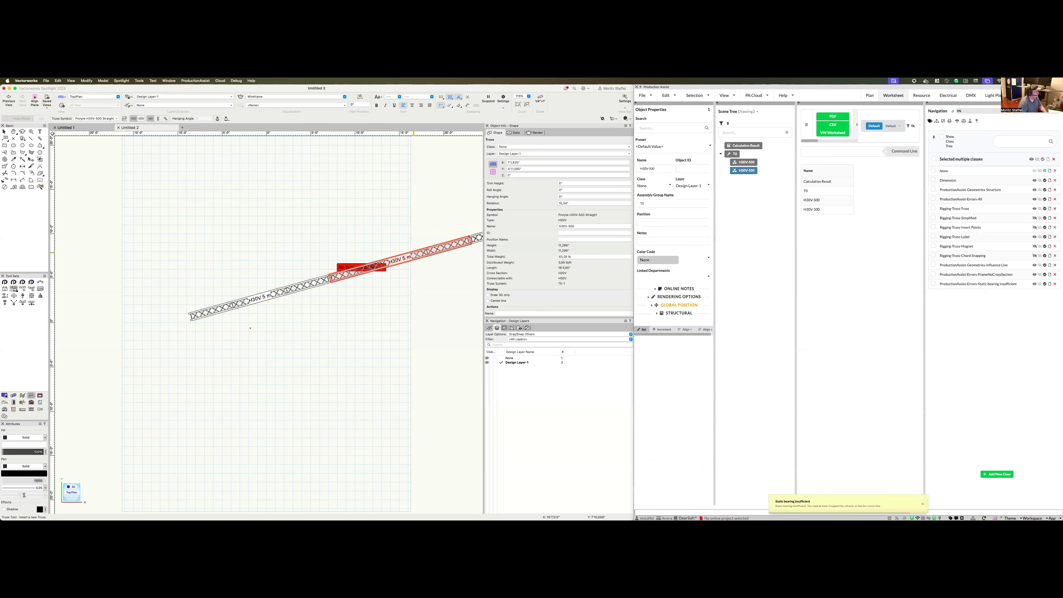
scroll(247, 332, "down", 3)
left_click(226, 351)
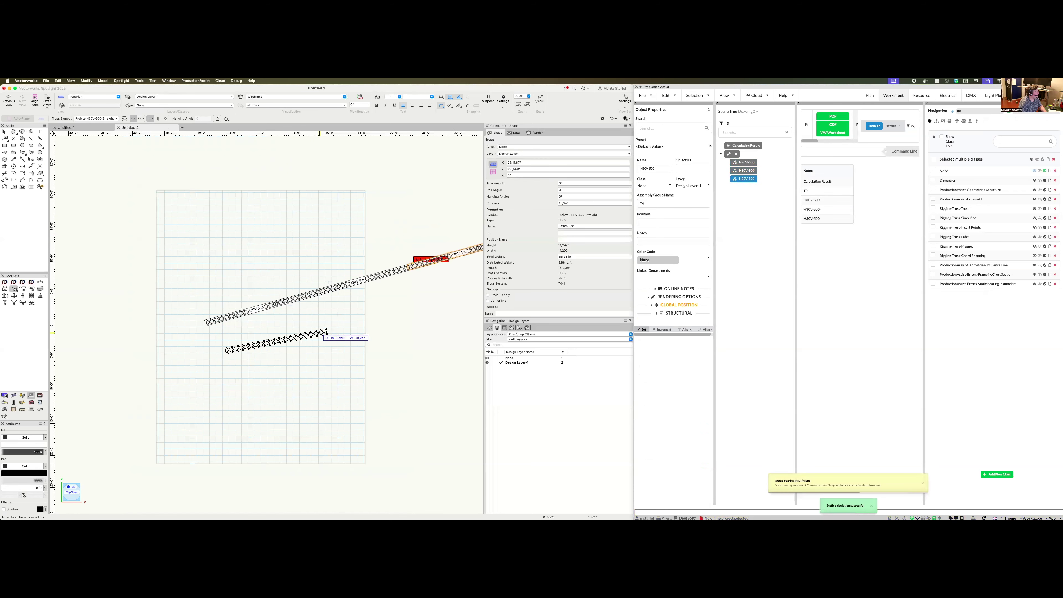
left_click(324, 330)
double_click(430, 311)
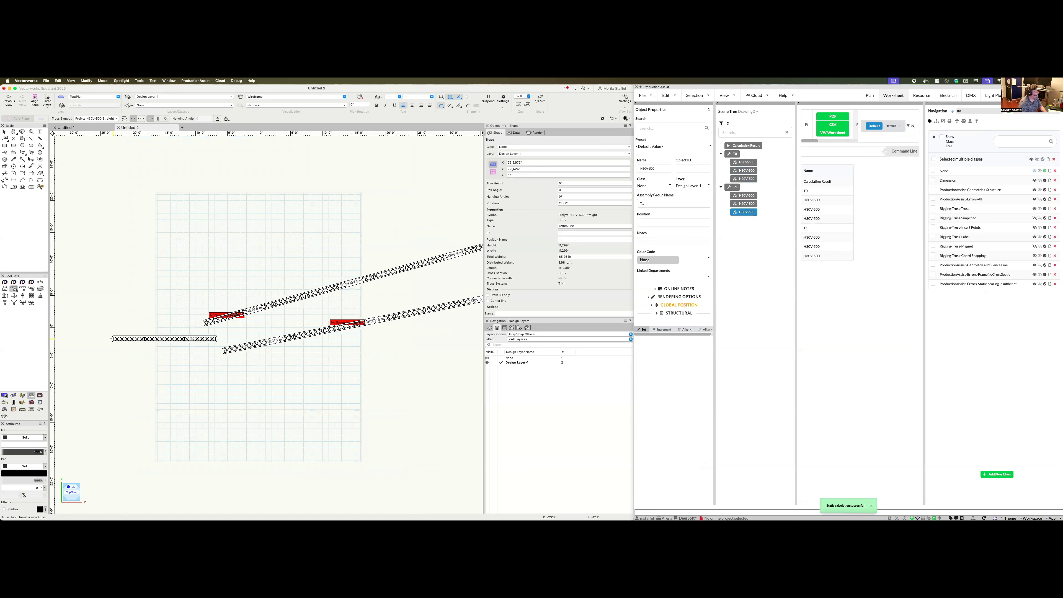
Select everything in the drawing and delete both truss rows.
scroll(109, 339, "down", 2)
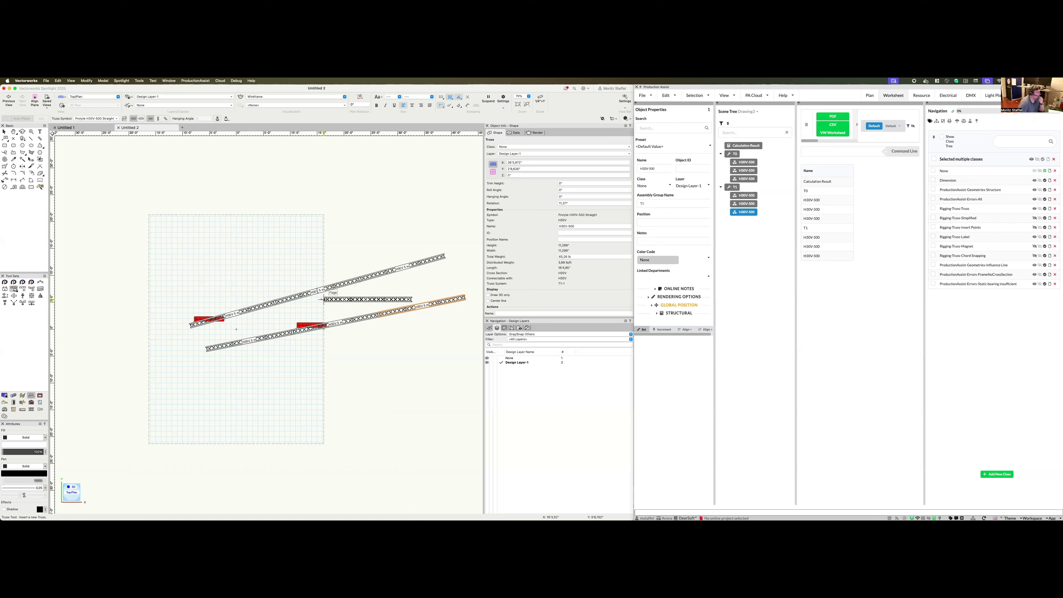
key("super+a")
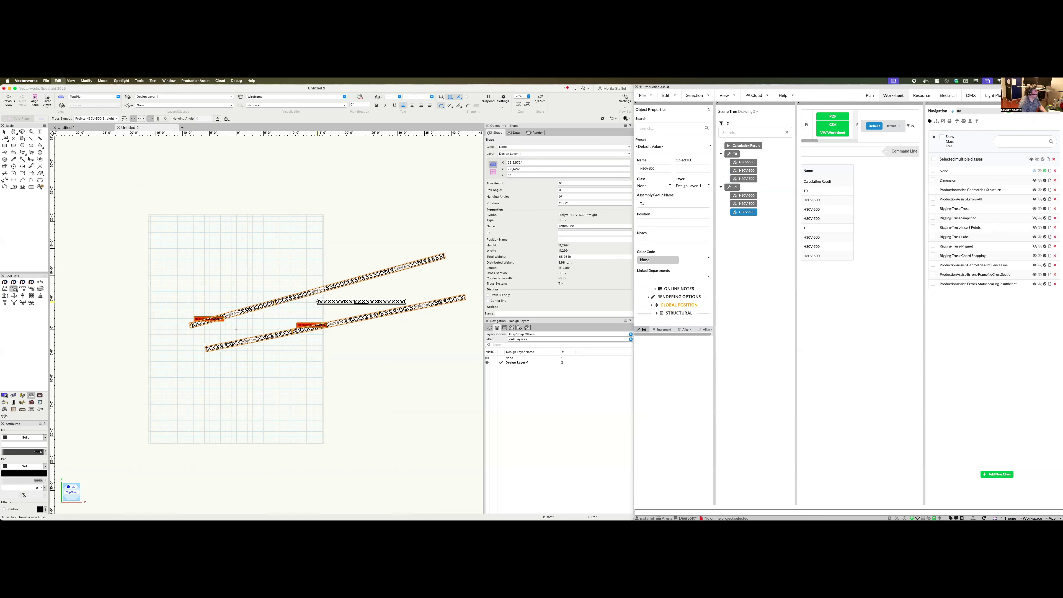
key("Delete")
Place a slightly rising row of four connected H30V-500 trusses across the upper half of the page.
left_click(187, 297)
left_click(251, 286)
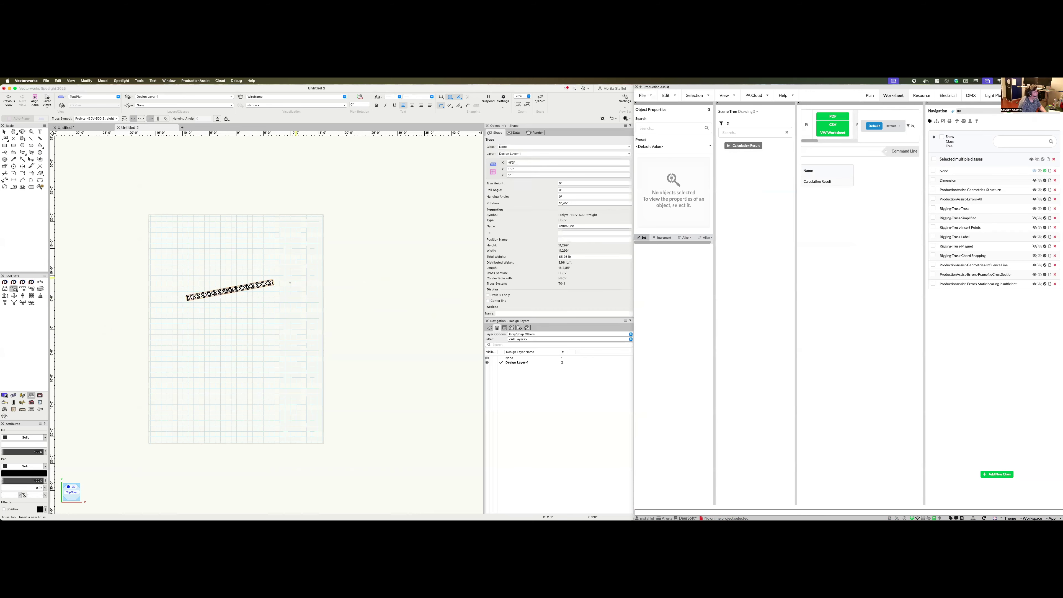
left_click(292, 278)
left_click(334, 274)
left_click(334, 273)
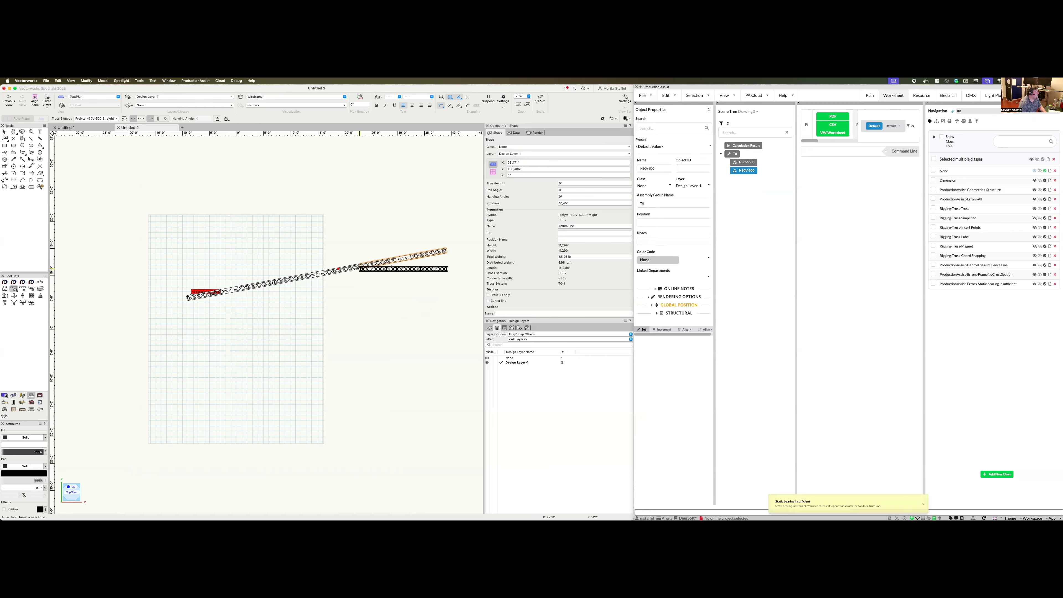
Place a second row of four connected H30V-500 trusses below the first, at a similar angle.
left_click(198, 331)
left_click(278, 320)
left_click(346, 310)
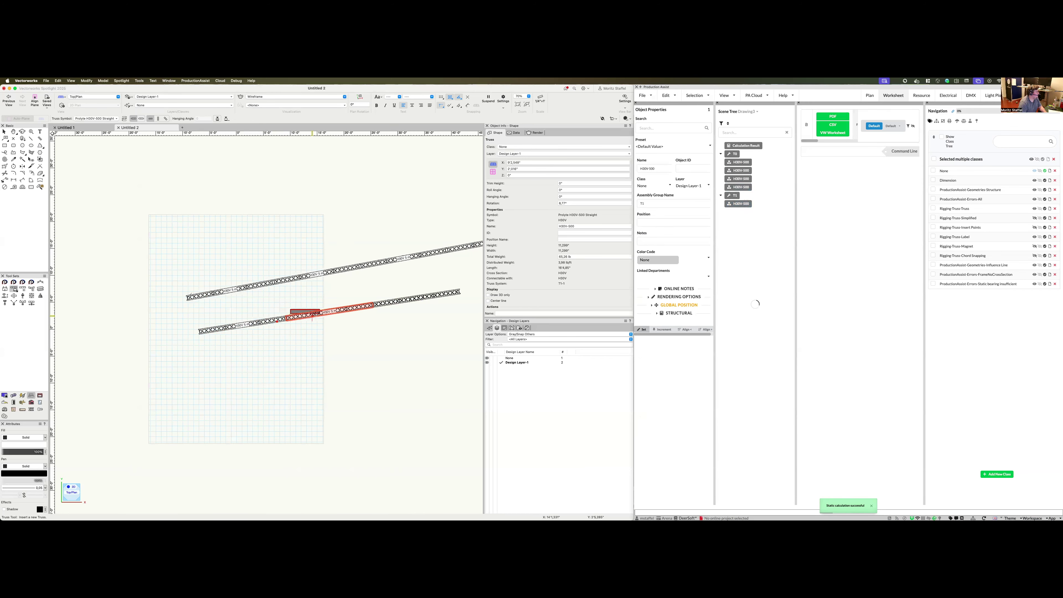
left_click(416, 298)
double_click(417, 297)
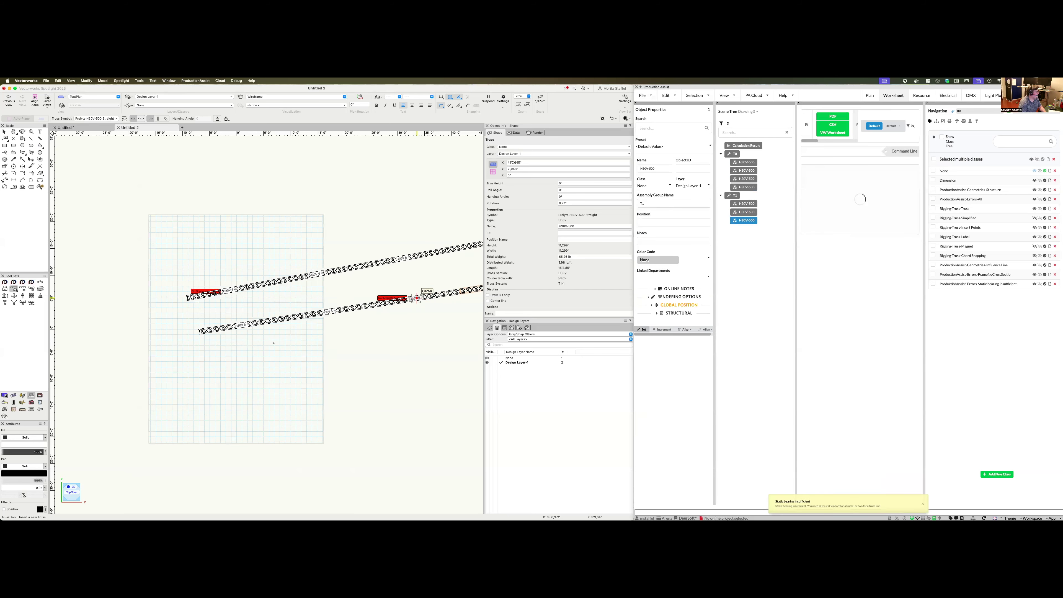
Place a third row of three H30V-500 trusses above the other two, and select the error marker at its start.
left_click(253, 243)
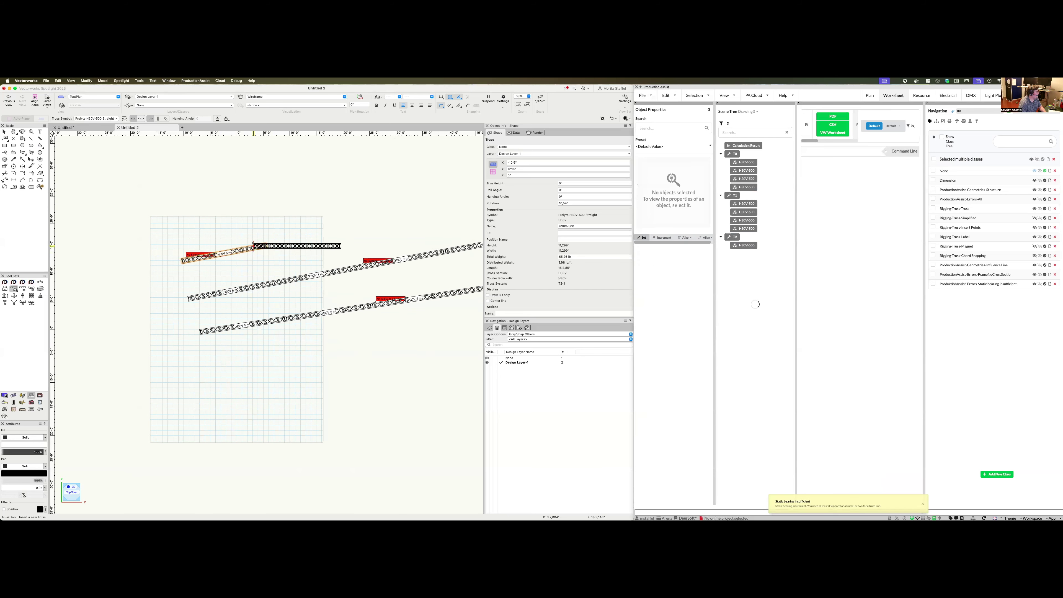
left_click(314, 238)
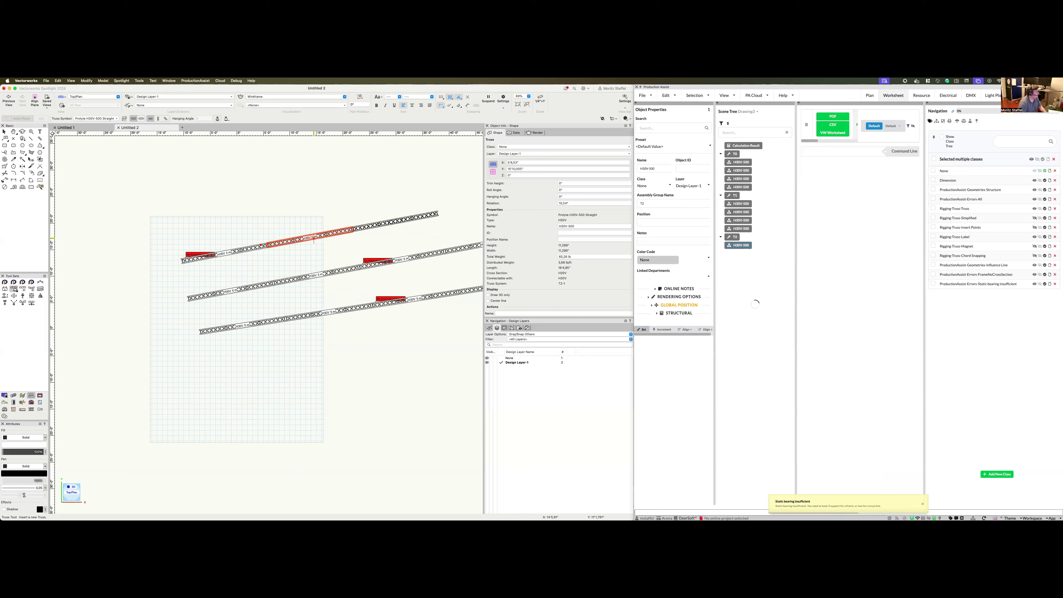
double_click(312, 241)
key("x")
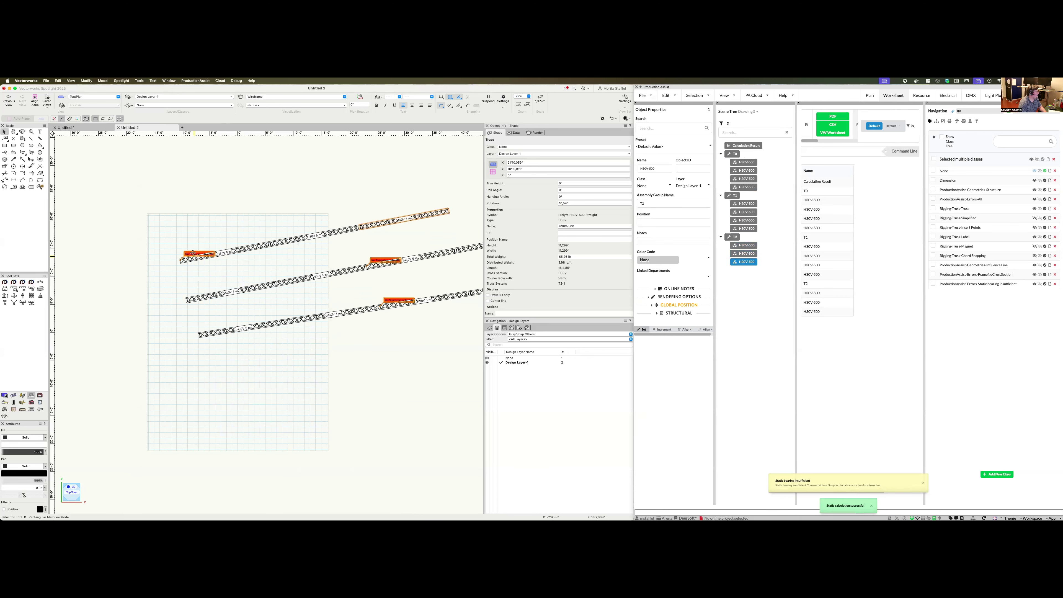
left_click(199, 254)
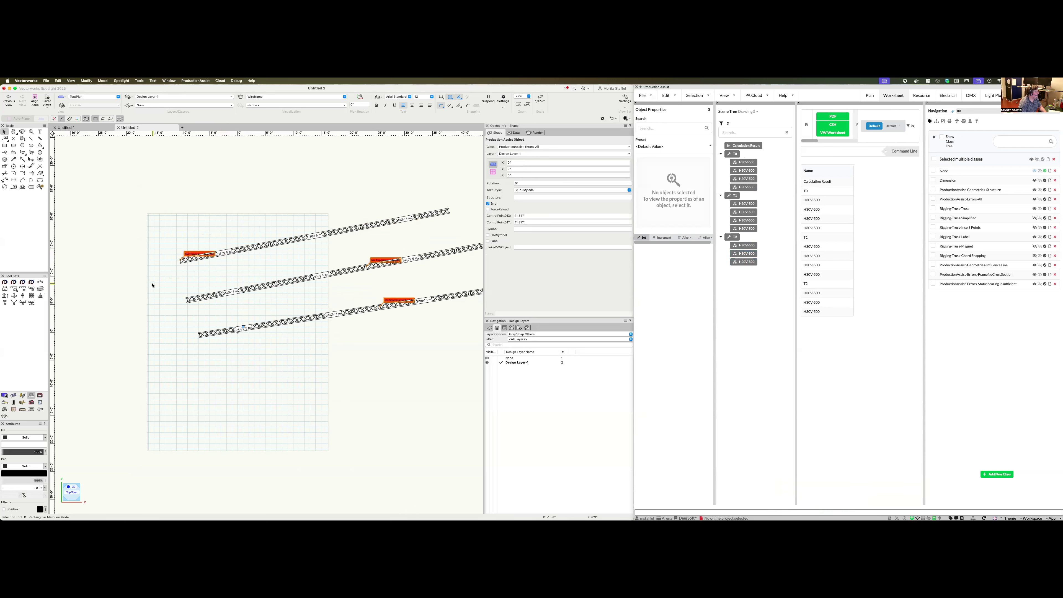
Place Dead Hang 1 Ton Lights hoists at both ends of the uppermost truss row.
left_click(24, 296)
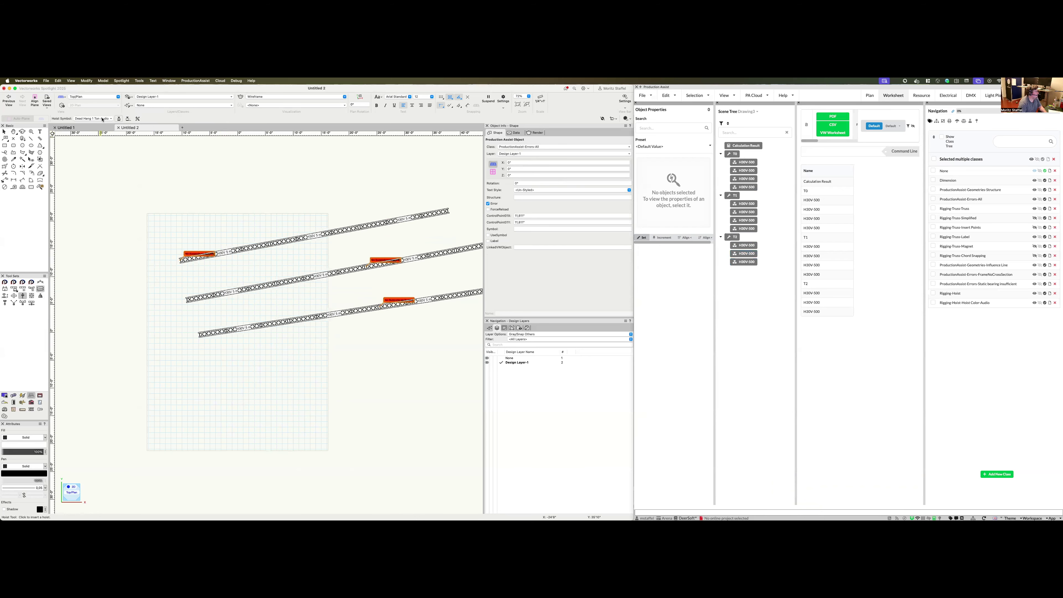
left_click(103, 119)
double_click(184, 150)
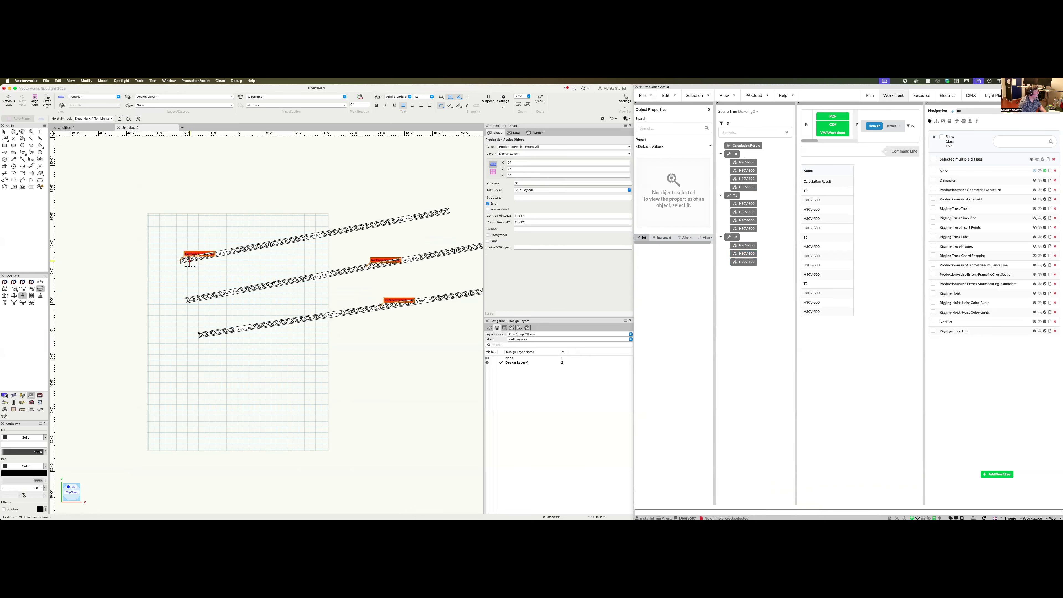
left_click(189, 261)
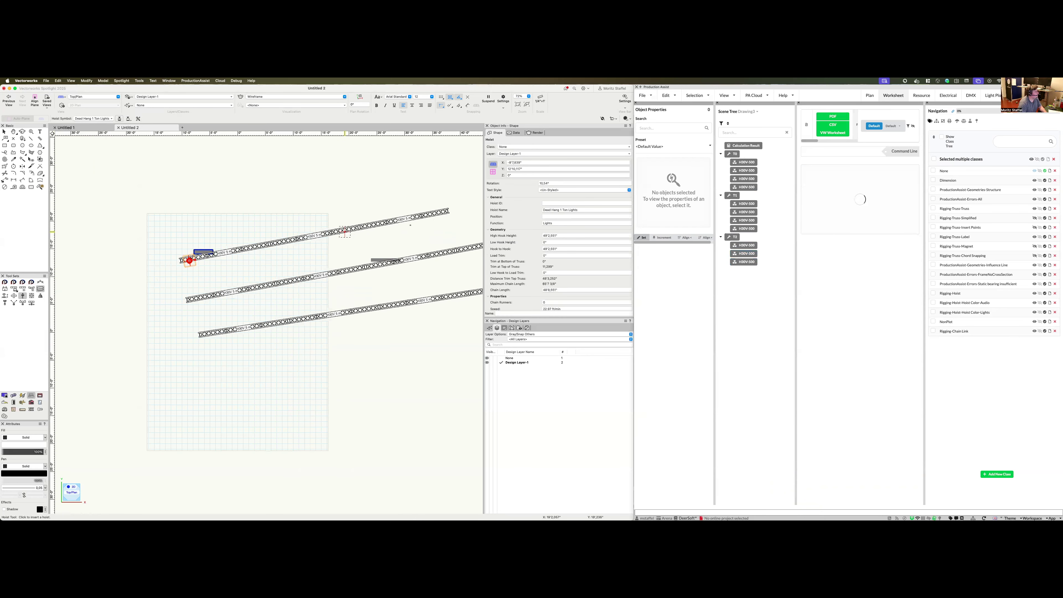
left_click(438, 212)
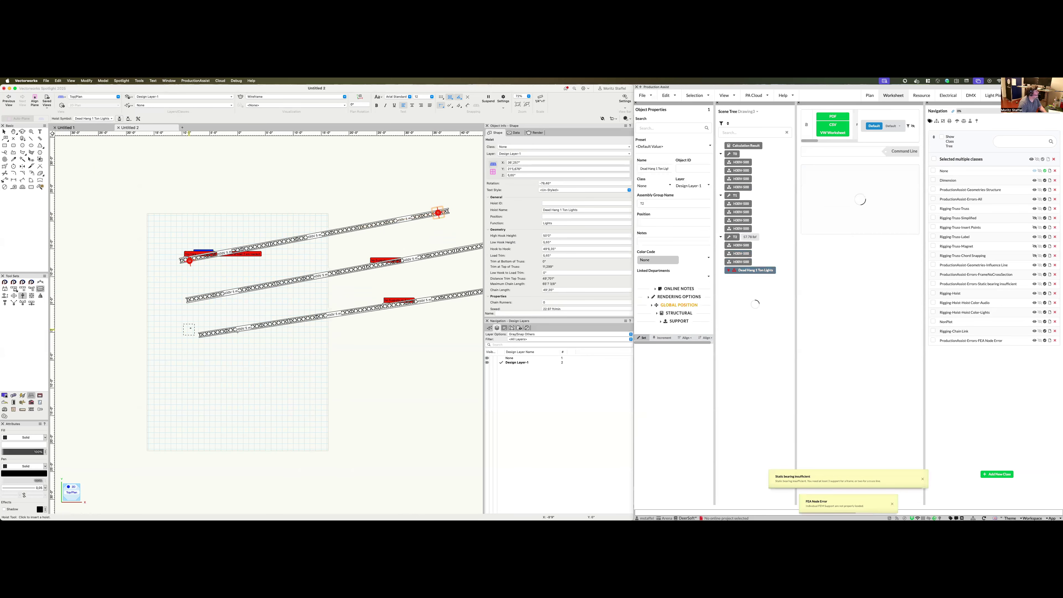
Place Dead Hang 1 Ton Lights hoists at both ends of the middle and lower truss rows.
left_click(200, 299)
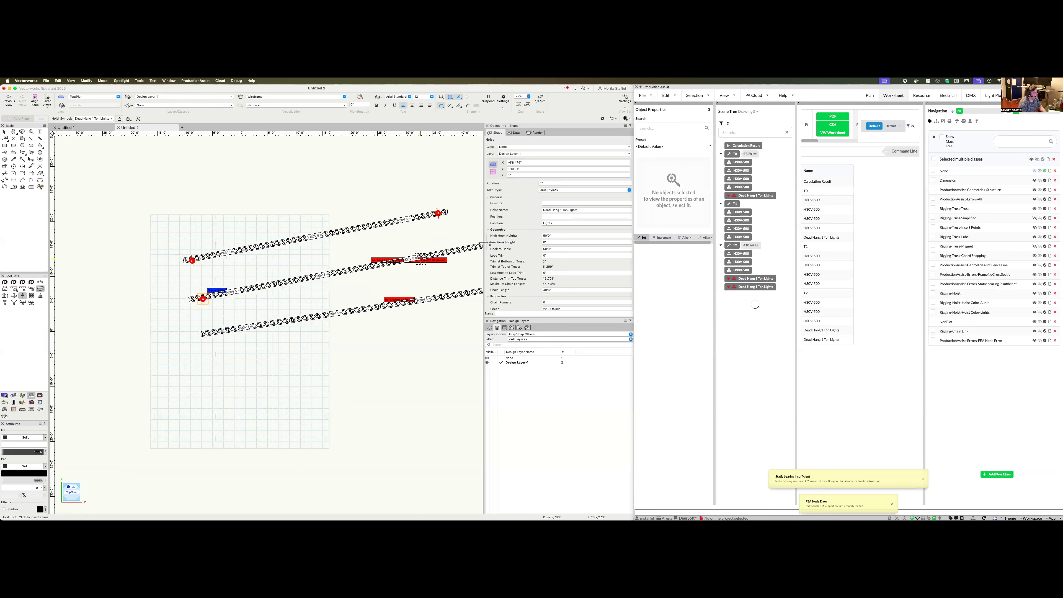
scroll(415, 264, "down", 1)
scroll(481, 248, "right", 5)
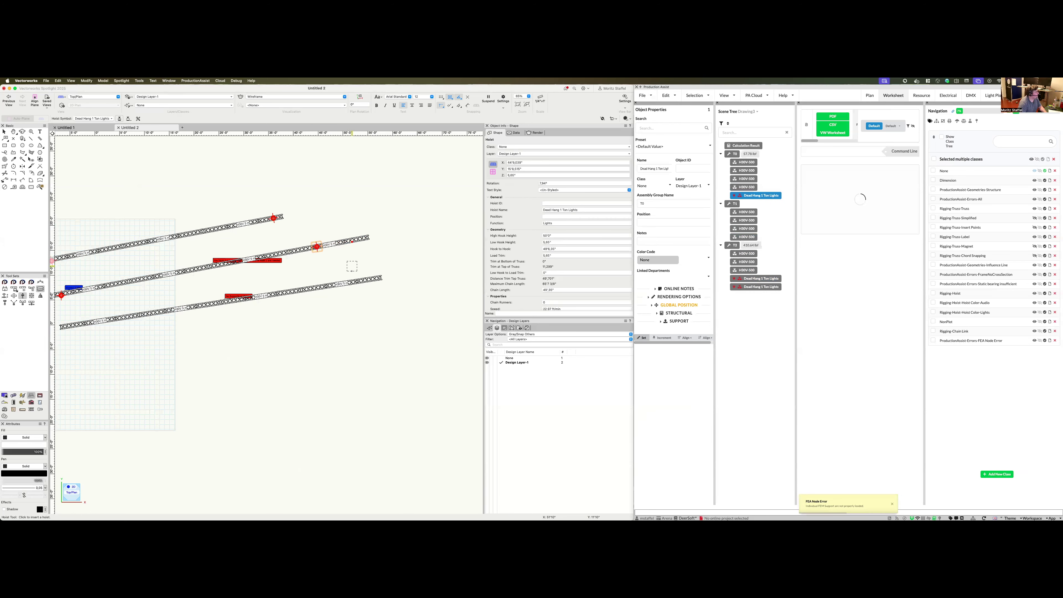
left_click(350, 283)
scroll(351, 337, "down", 2)
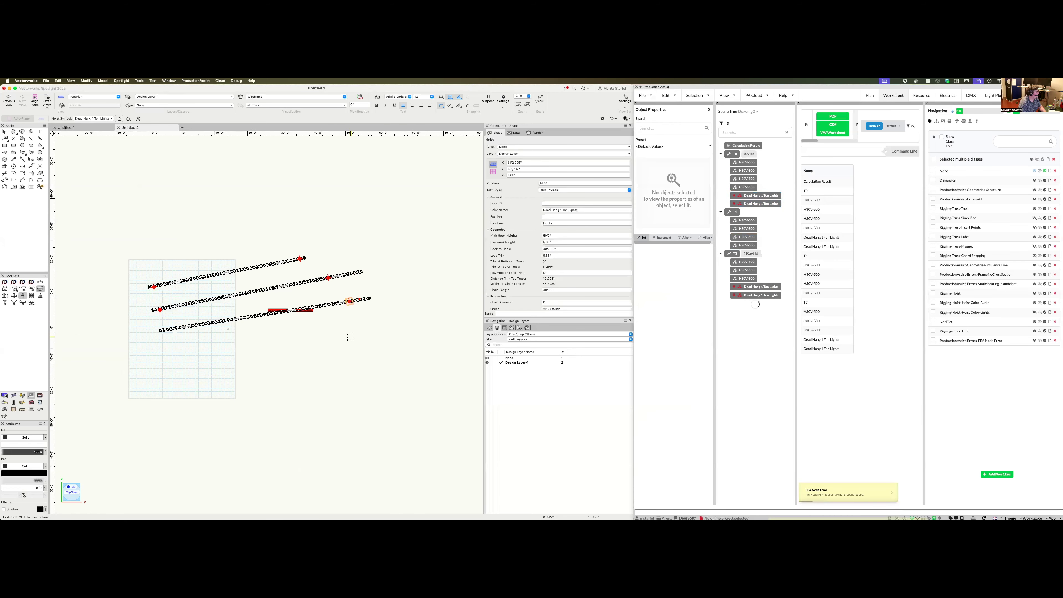
left_click(167, 329)
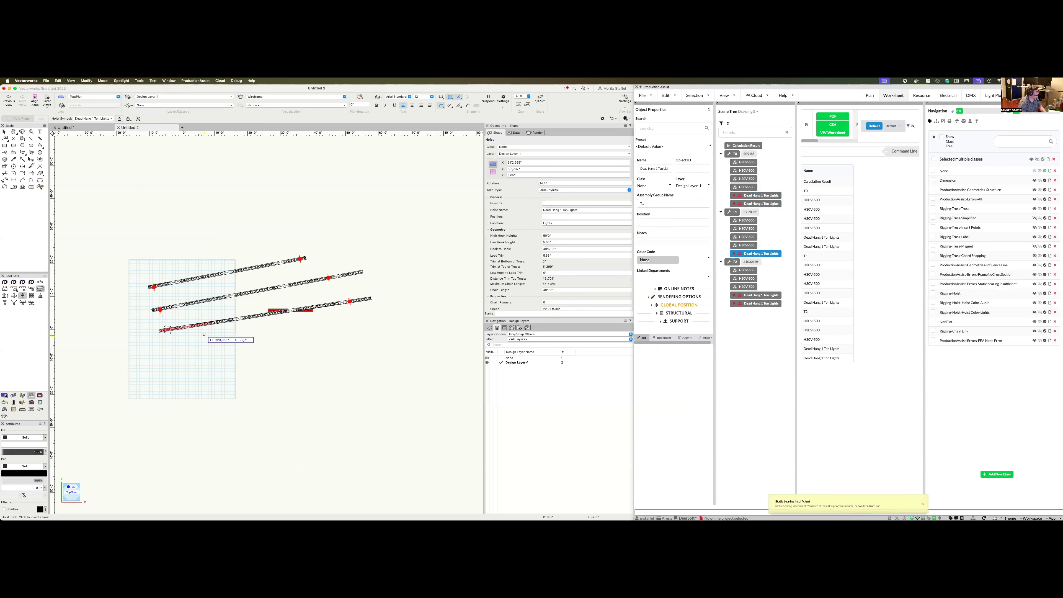
scroll(174, 339, "up", 1)
Select all similar Dead Hang 1 Ton Lights hoists and set their rotation to 0.
left_click(22, 159)
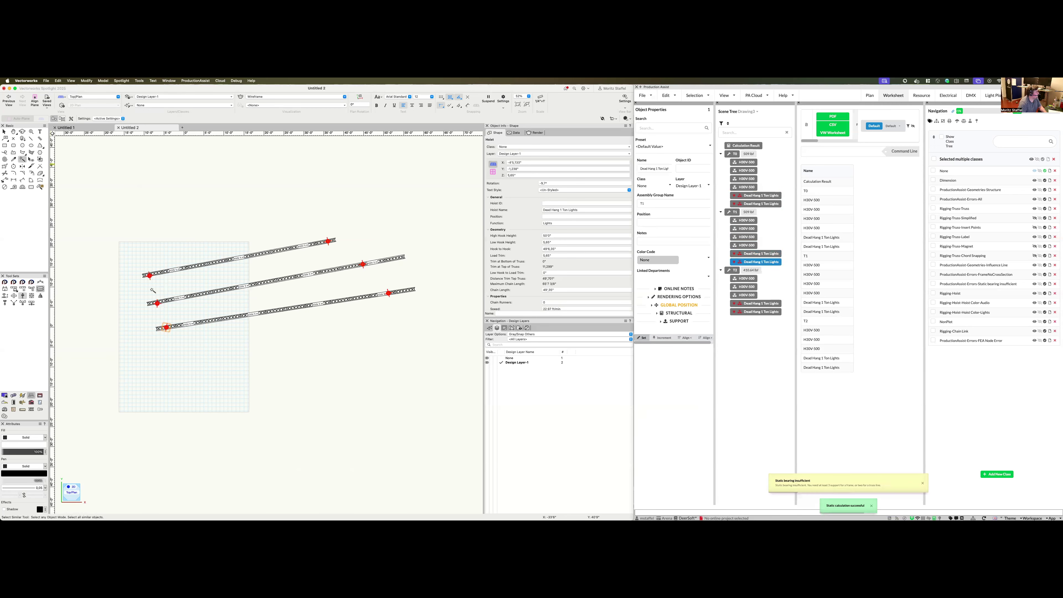
left_click(150, 275)
scroll(509, 293, "down", 10)
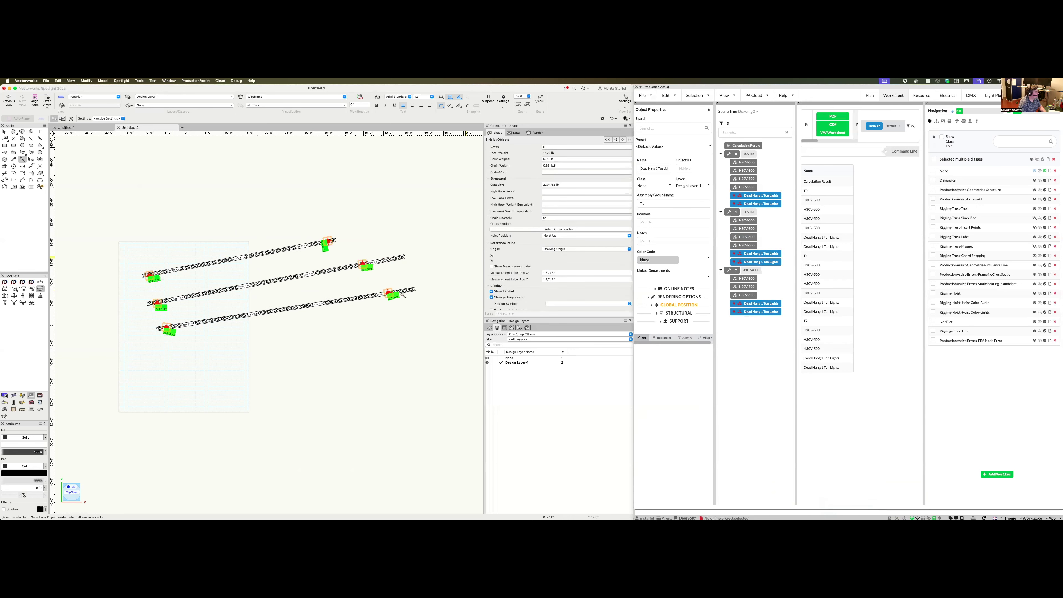
scroll(424, 272, "up", 1)
scroll(531, 243, "up", 4)
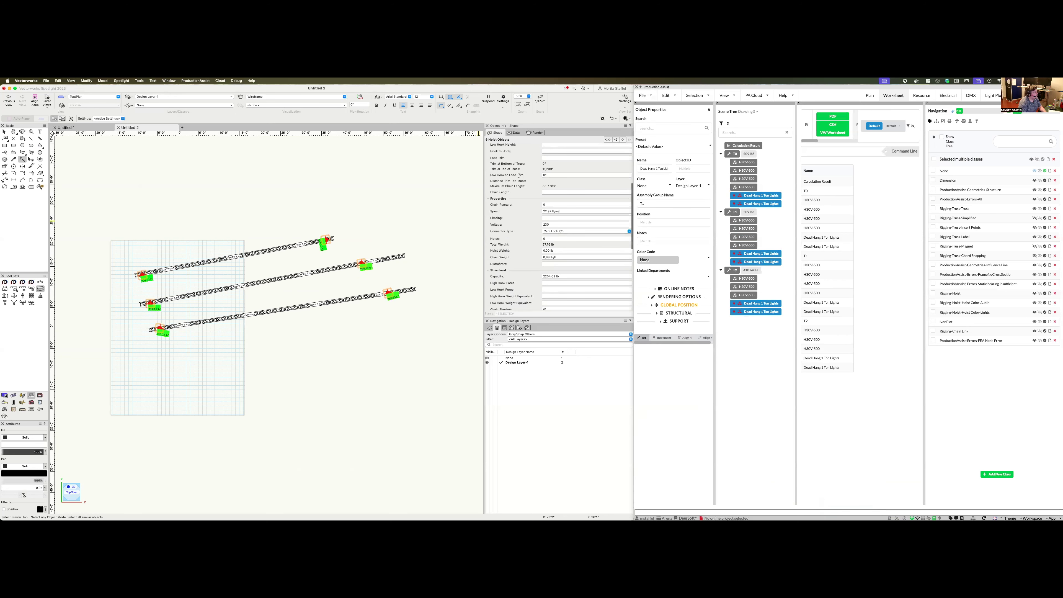
scroll(540, 196, "up", 3)
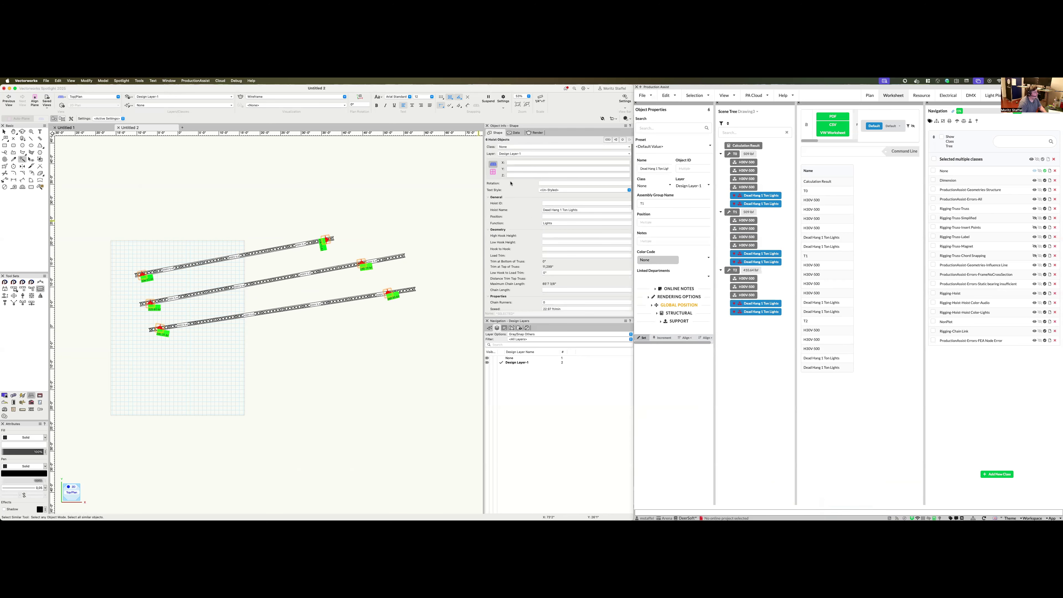
left_click(561, 184)
type("0")
key("Return")
Widen the plugin window, load the Hoist Load Overview worksheet preset, and enlarge the worksheet area.
left_click_drag(634, 232, 460, 232)
left_click(836, 127)
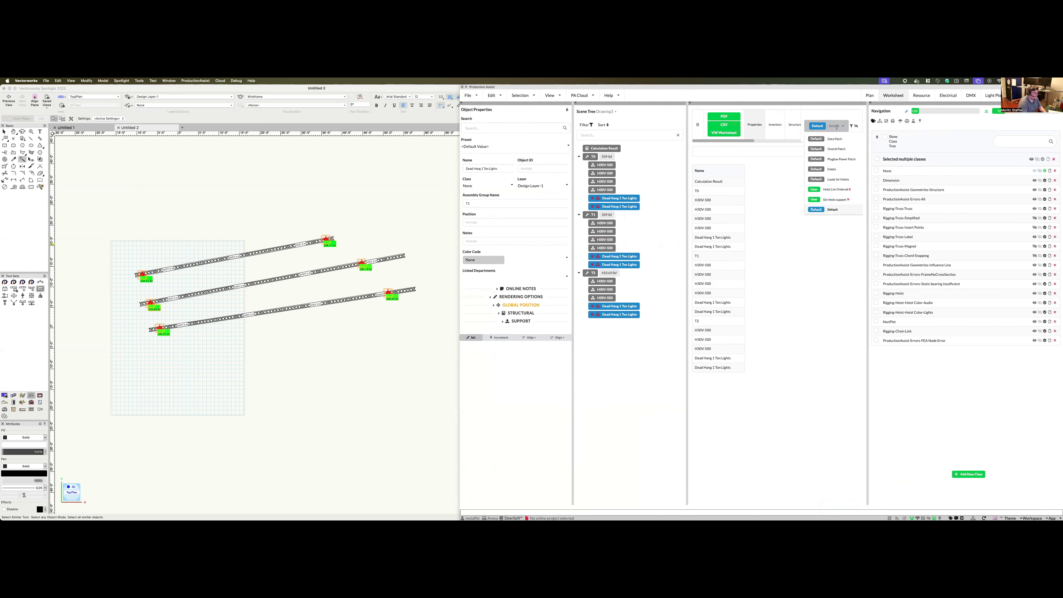
type("load")
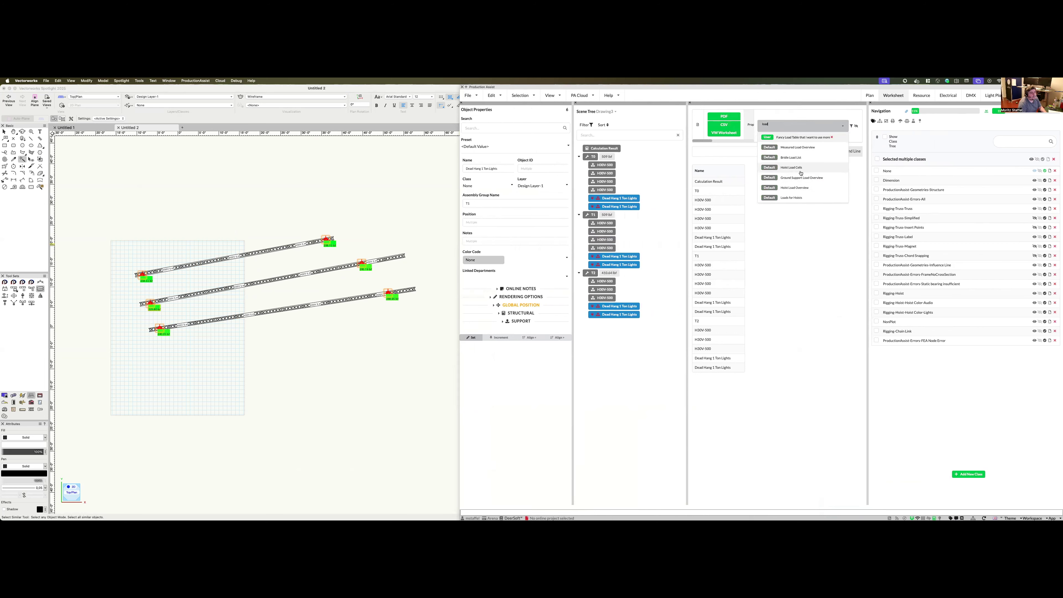
left_click(793, 187)
left_click_drag(867, 241, 962, 241)
Select individual H30V-500 trusses in the scene tree to see them highlighted in the drawing, and clear the selection.
left_click(607, 165)
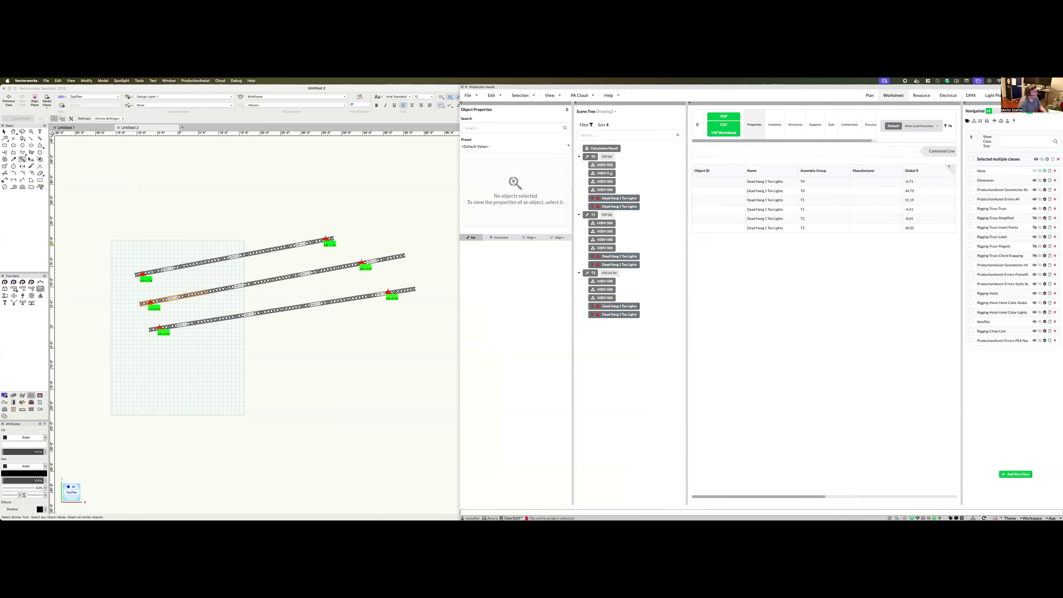
key("Down")
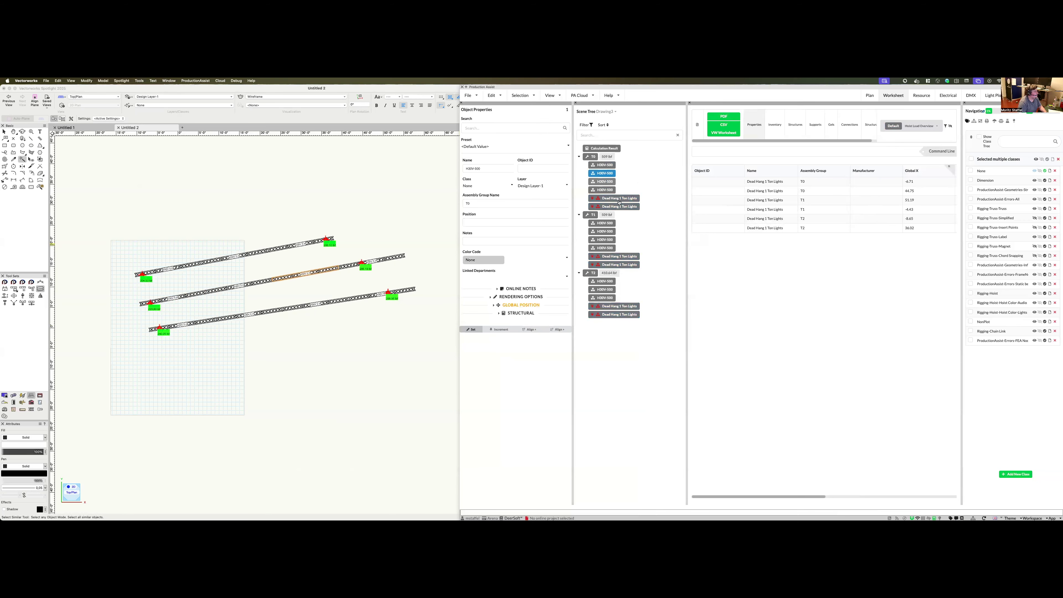
left_click(609, 173)
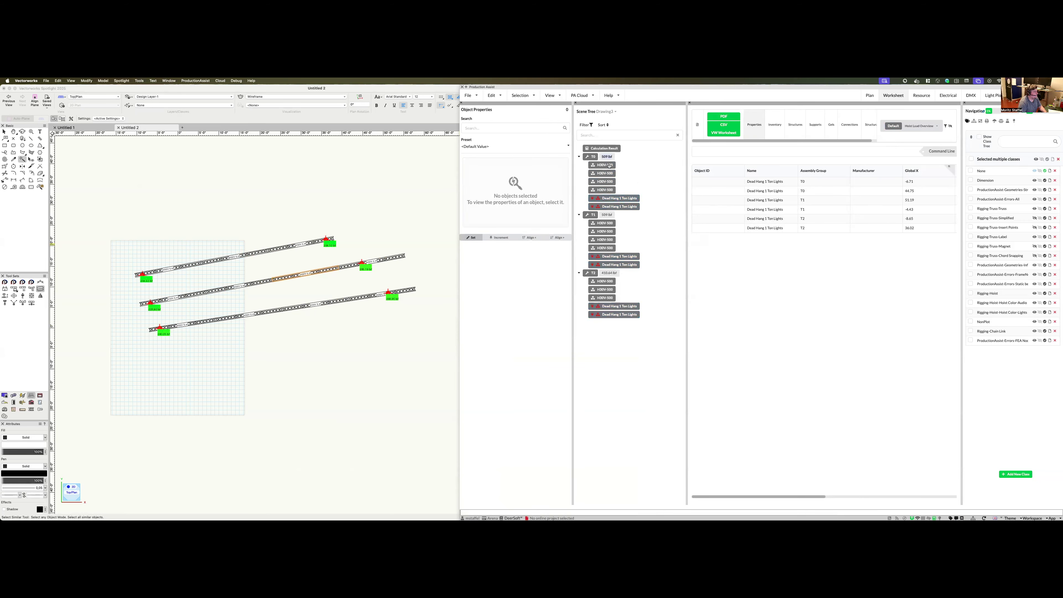
left_click(609, 181)
left_click(632, 175)
Switch the plugin's navigation to the structural result options, turn on Show Workload, and narrow the plugin window.
left_click(1015, 121)
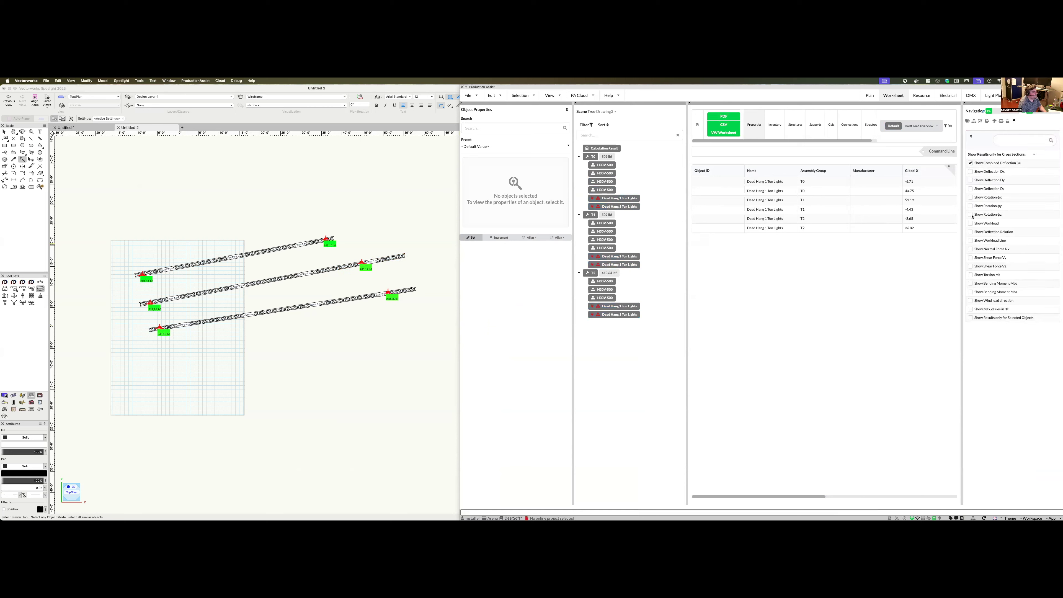
left_click(970, 224)
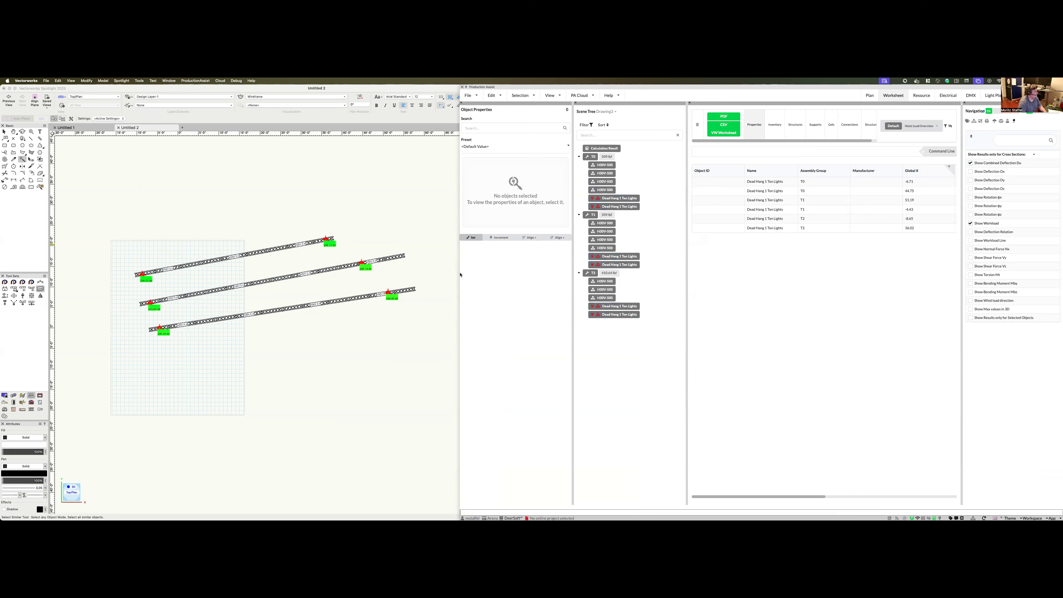
left_click_drag(459, 271, 651, 272)
Set the layer options to Show/Snap/Modify Others and move the None layer below Design Layer-1.
left_click(523, 335)
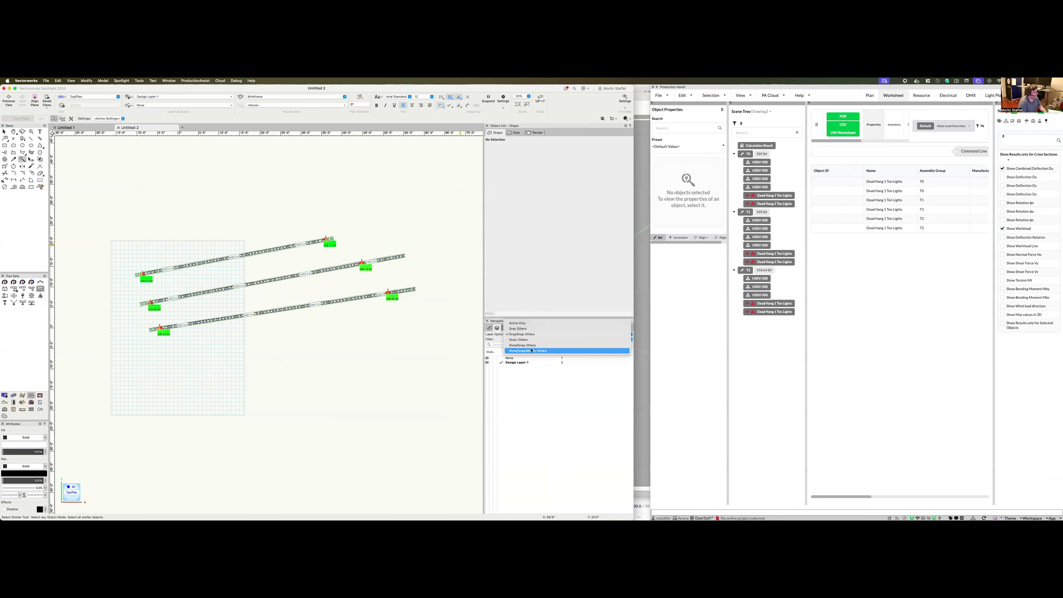
left_click(532, 350)
left_click_drag(564, 359, 567, 369)
left_click_drag(945, 201, 944, 202)
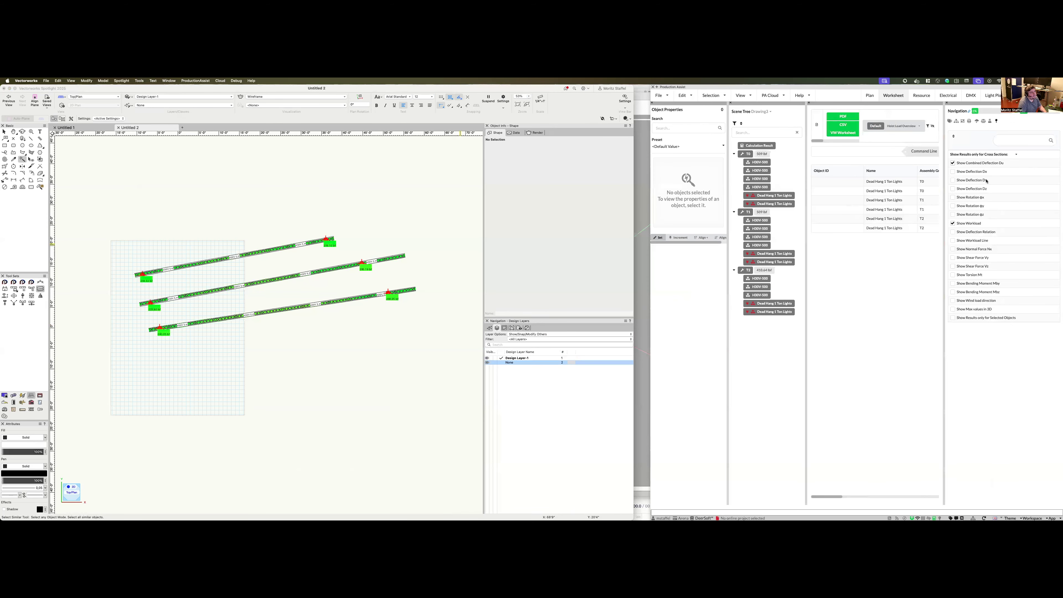
View the trusses in right isometric and compare the Combined Deflection, Workload, Bending Moment and Shear Force displays.
key("x")
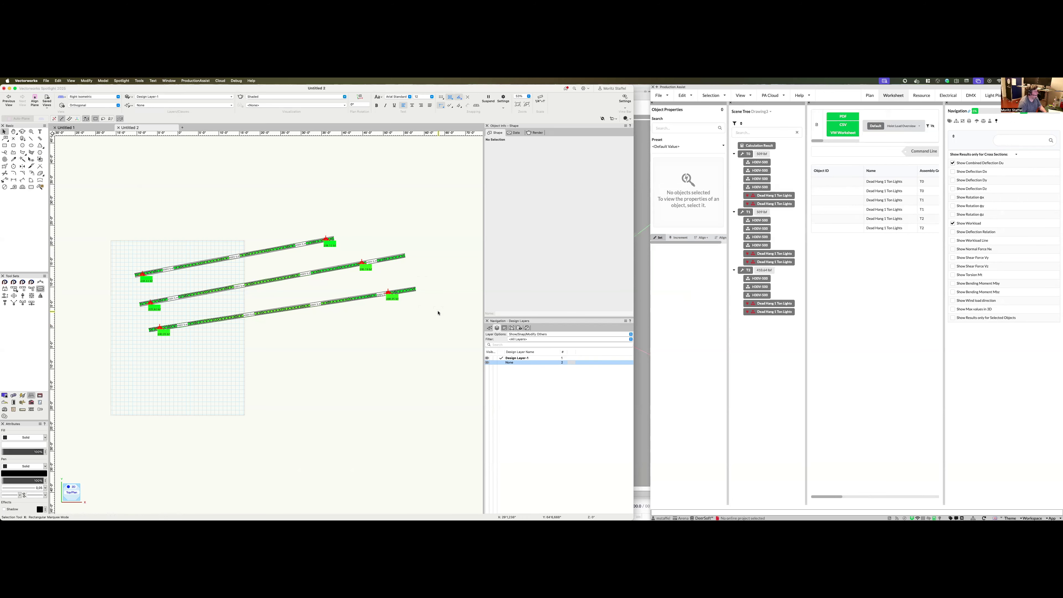
key("3")
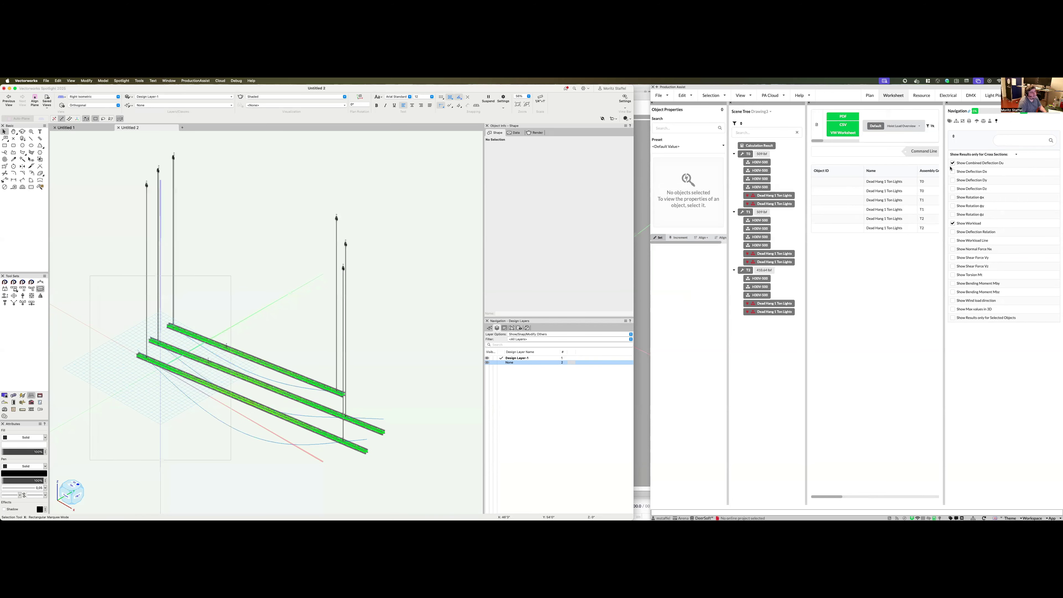
left_click(952, 163)
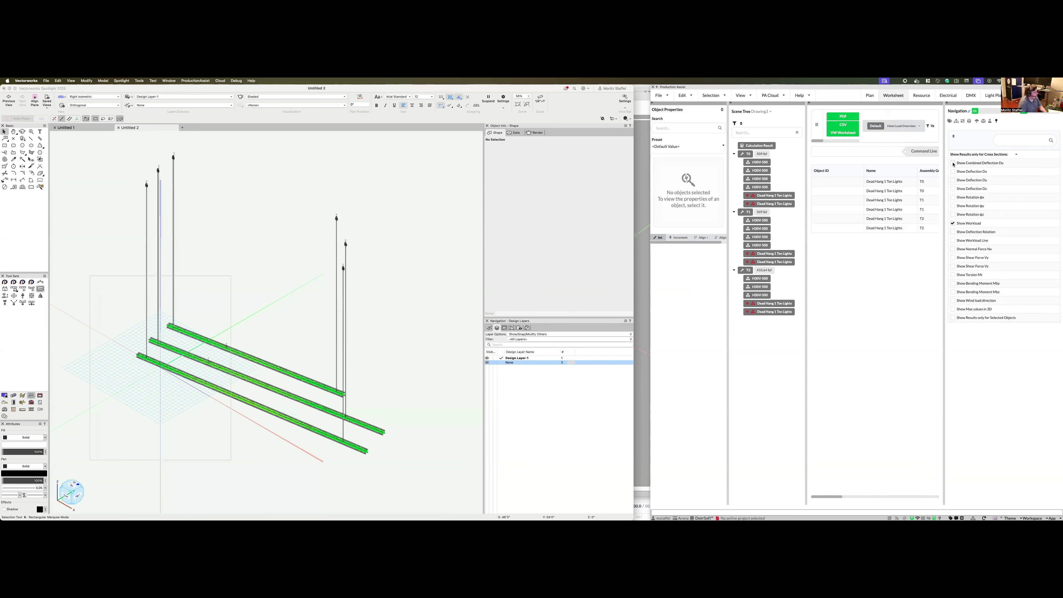
left_click(953, 224)
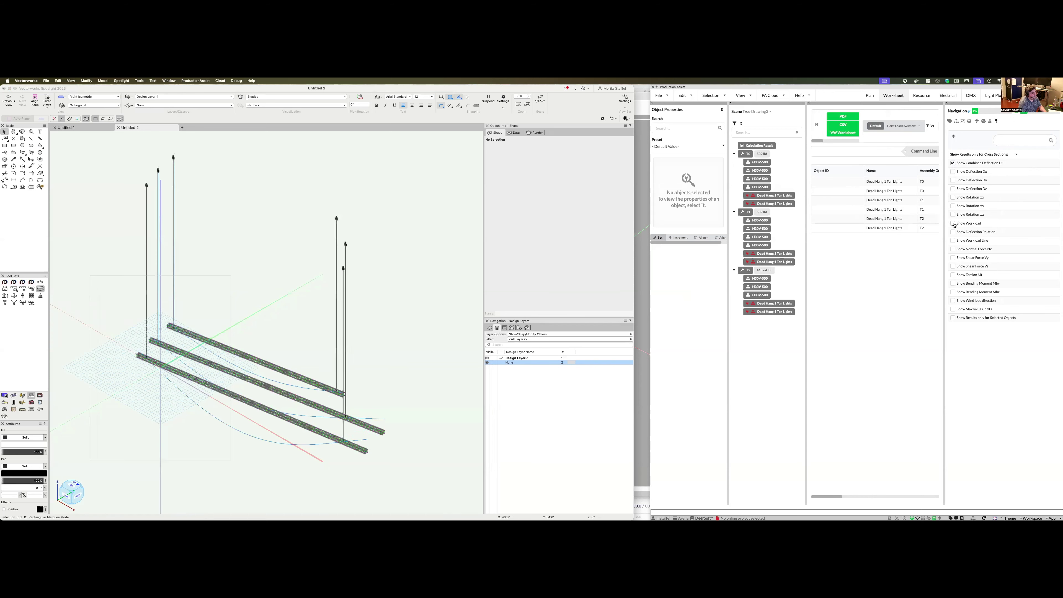
left_click(952, 284)
left_click(952, 284)
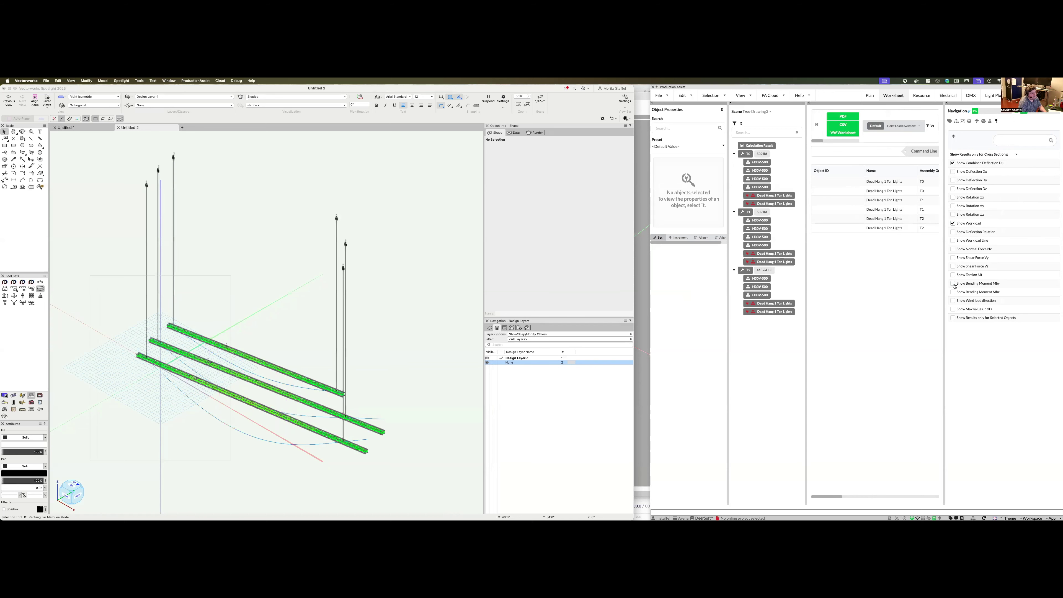
left_click(953, 266)
In Top/Plan view, move the hoist at the upper-right end of the uppermost truss row slightly outward.
left_click(321, 306)
key("F5")
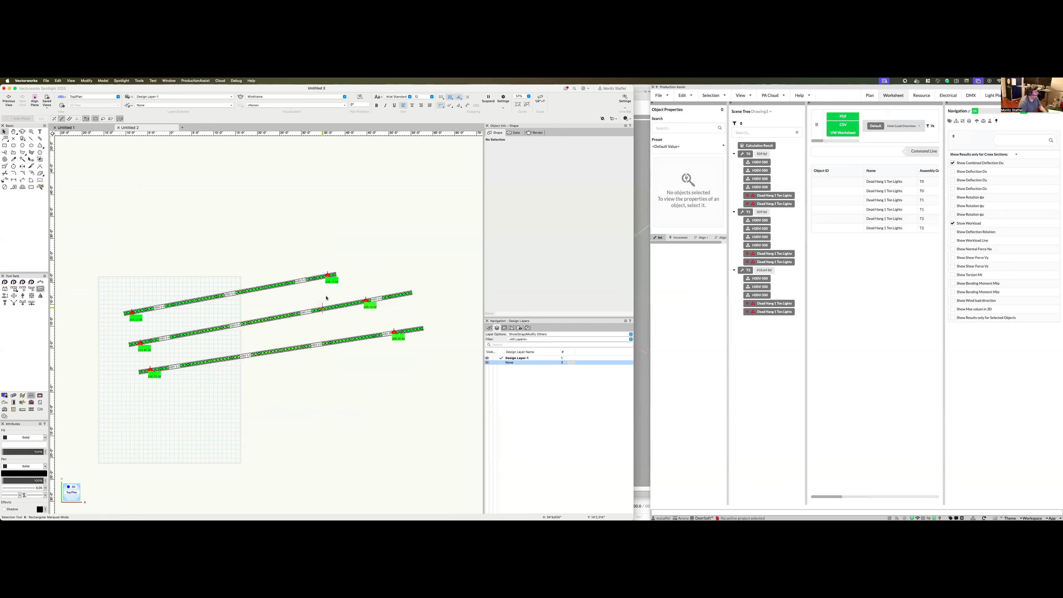
scroll(330, 259, "up", 3)
mouse_move(333, 261)
left_mouse_down()
mouse_move(267, 274)
mouse_move(338, 261)
left_mouse_up()
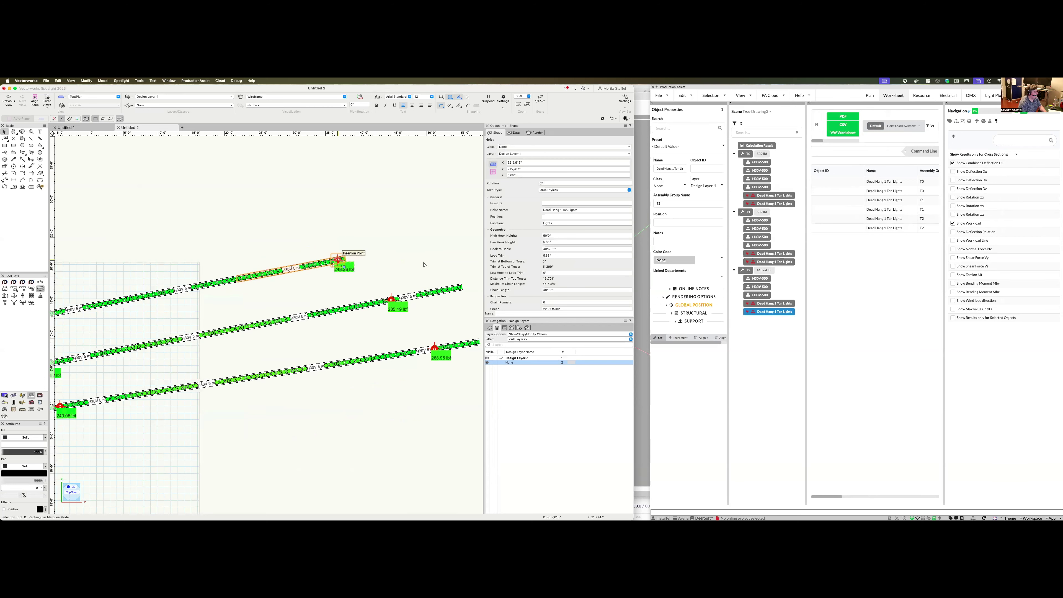
scroll(419, 265, "down", 1)
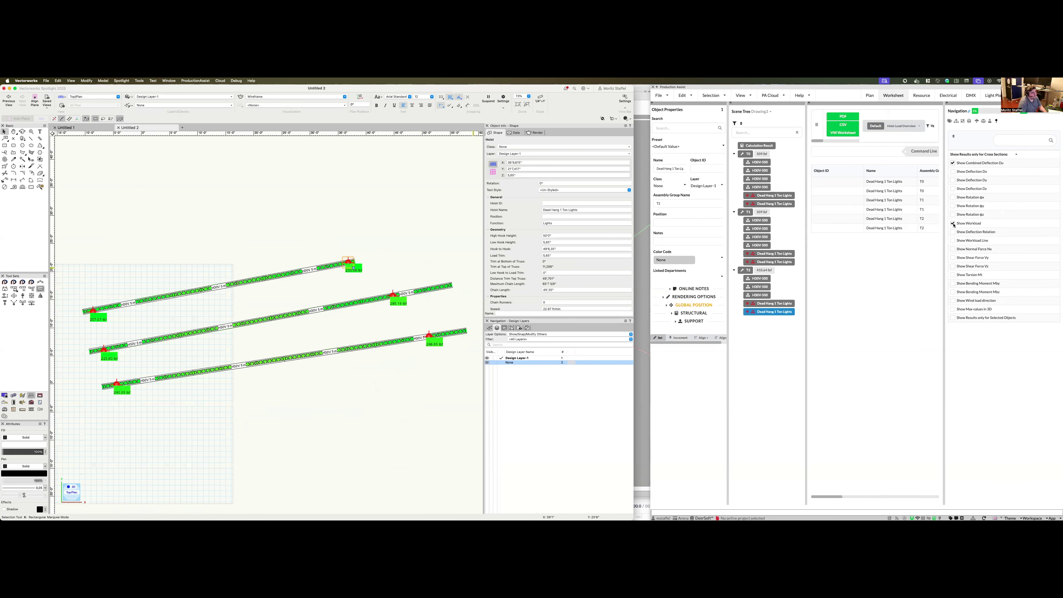
Place Ablelite Vivo lighting devices on the trusses, six along the uppermost row and two along the middle row.
left_click(5, 395)
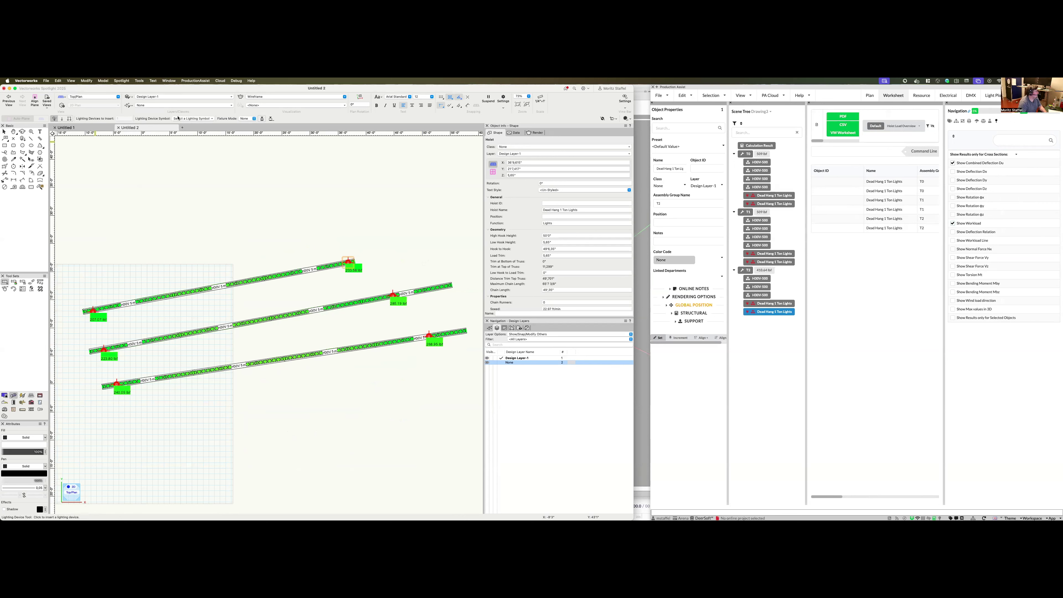
left_click(178, 118)
left_click(352, 255)
left_click(137, 299)
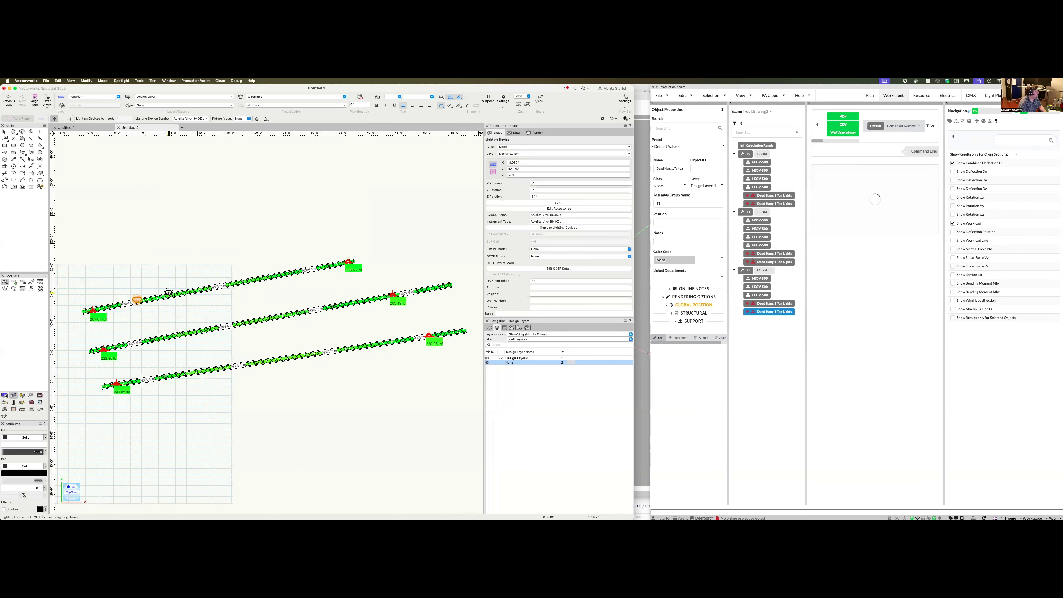
left_click(168, 293)
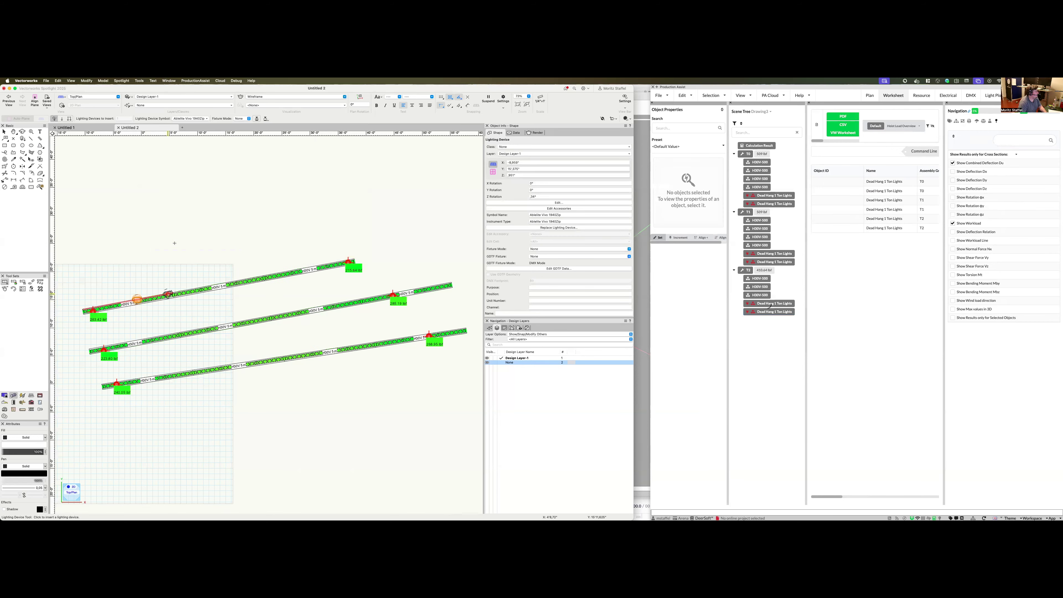
left_click(234, 281)
left_click(196, 288)
left_click(265, 272)
left_click(256, 318)
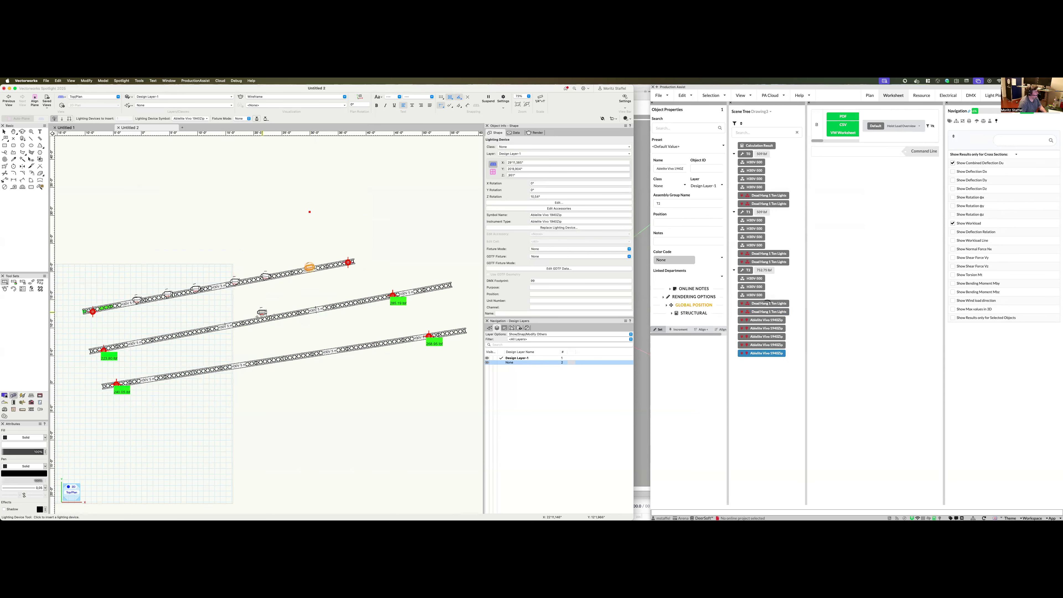
left_click(322, 304)
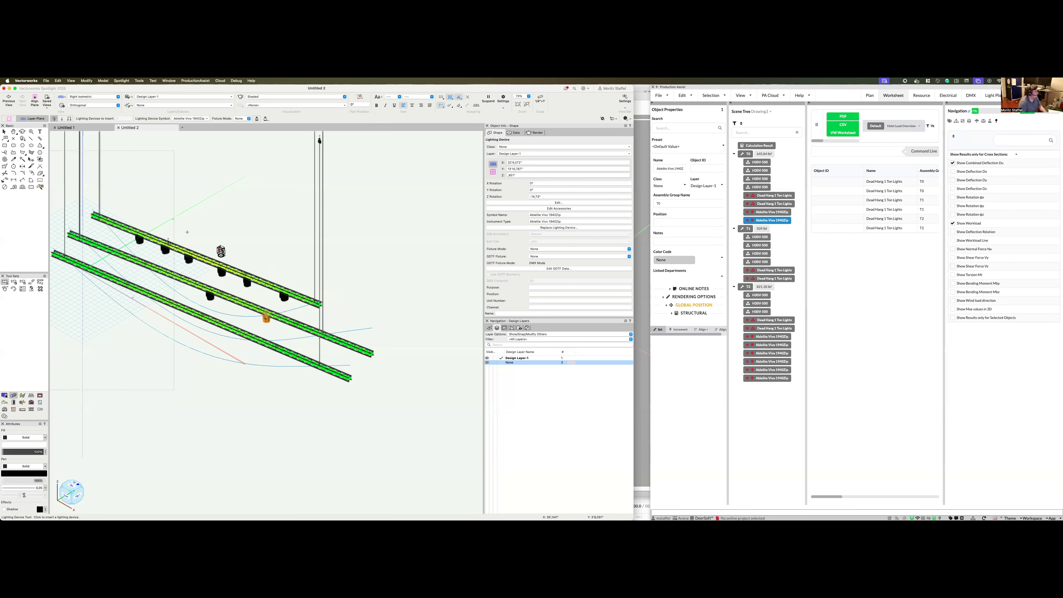
In Top/Plan view, place a straight H30V-500 truss diagonally across the middle and lower truss rows.
key("x")
left_click(258, 240)
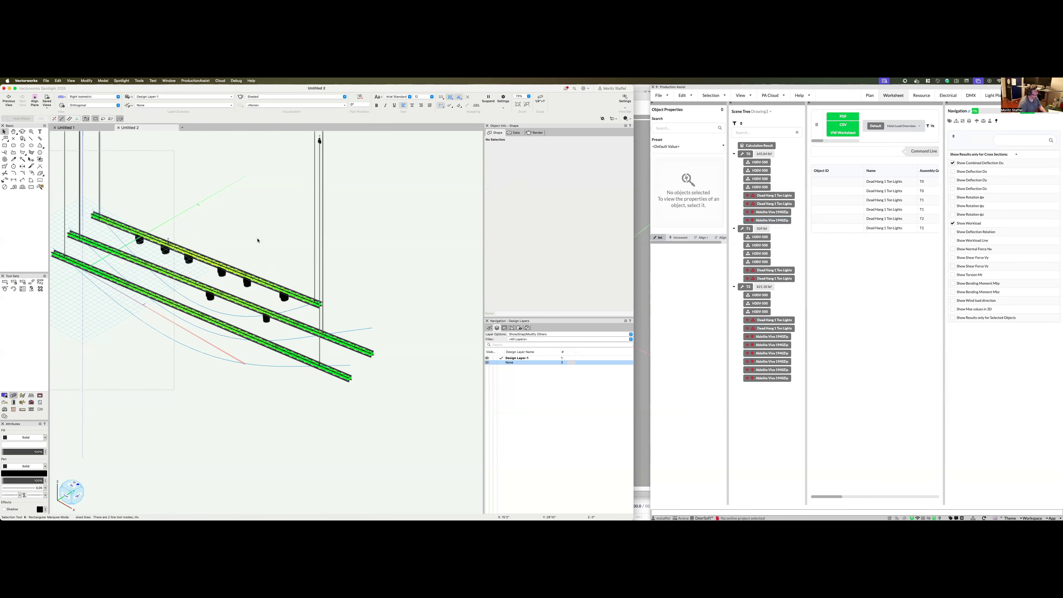
key("F5")
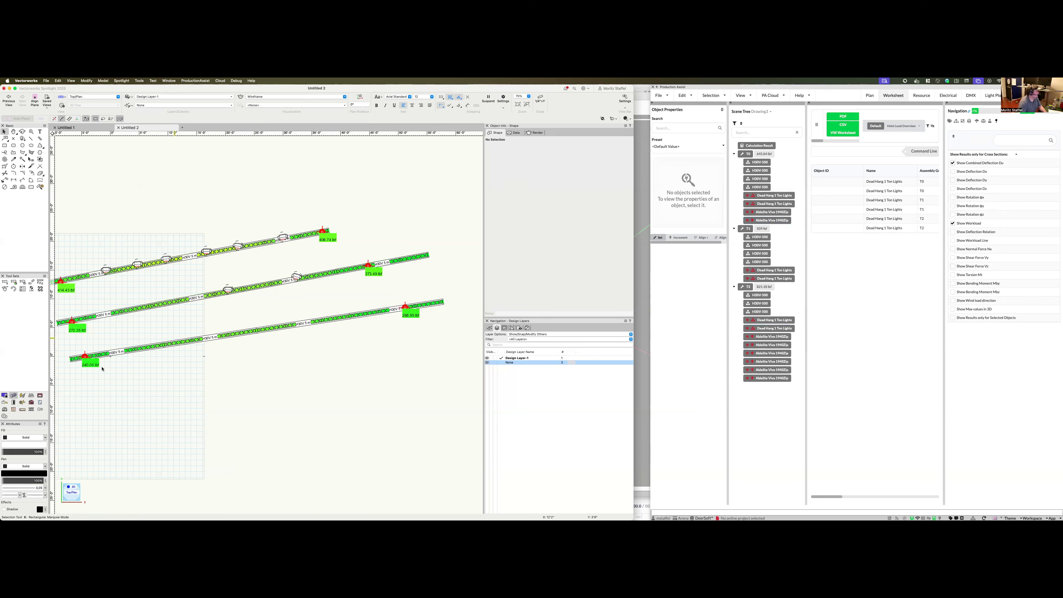
left_click(31, 394)
left_click(14, 289)
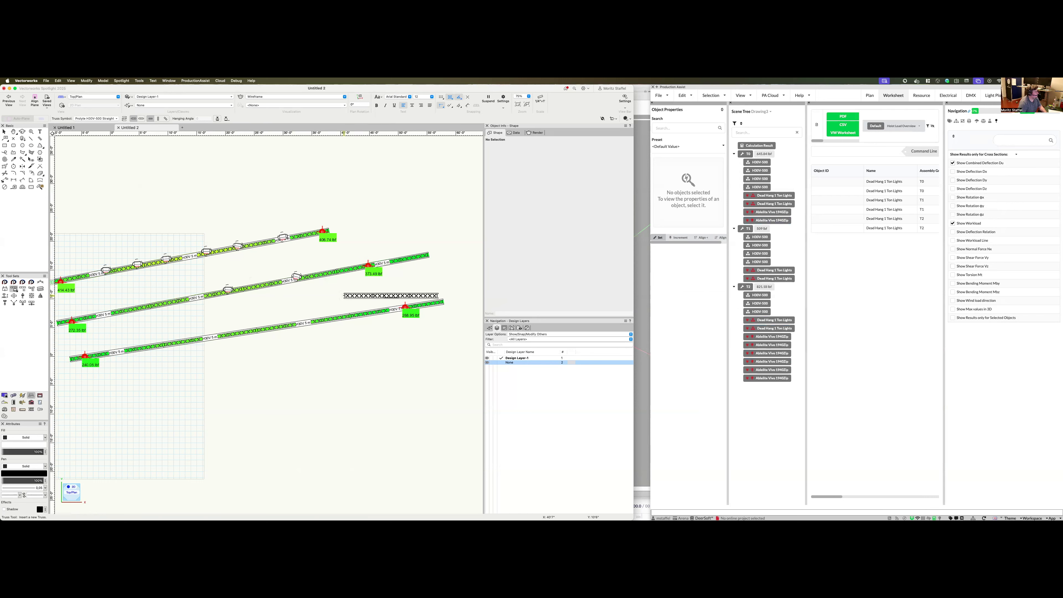
left_click(313, 267)
left_click(382, 334)
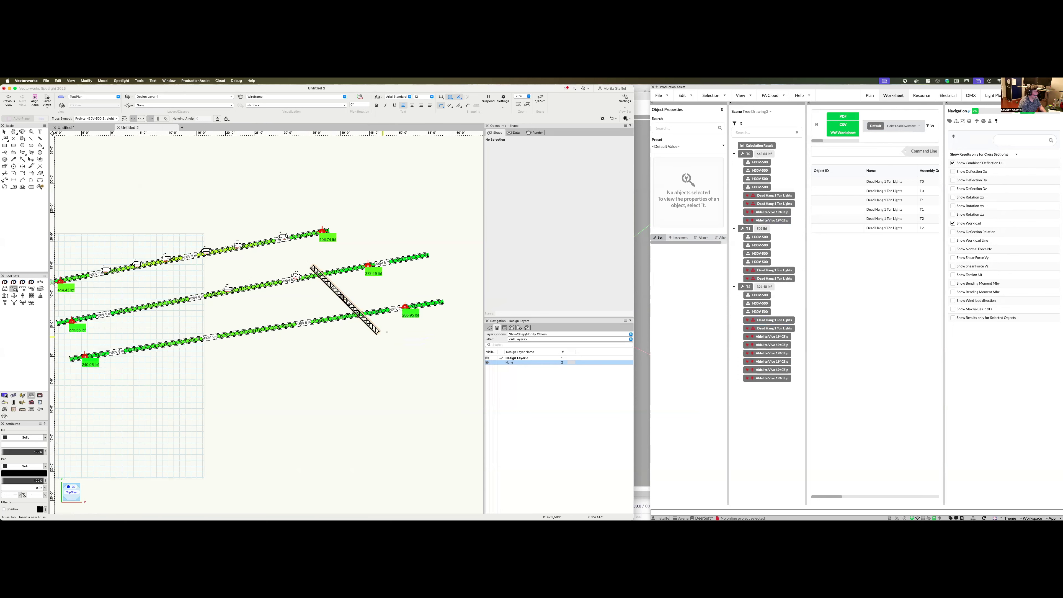
scroll(357, 277, "up", 1)
key("x")
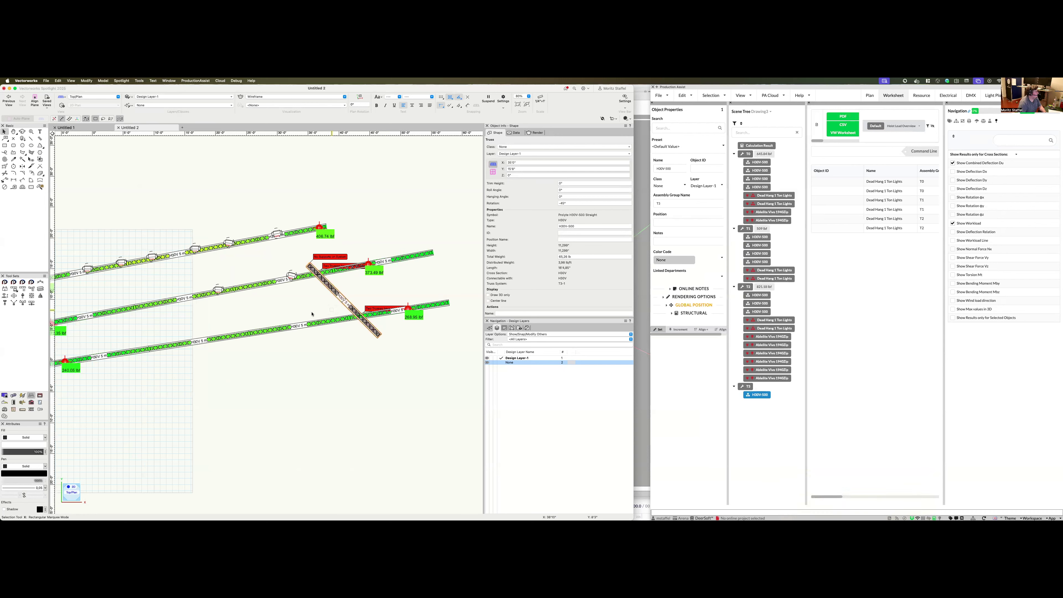
Connect the short diagonal truss to the middle and lower truss rows with a truss cross at each of its two crossings.
left_click(14, 295)
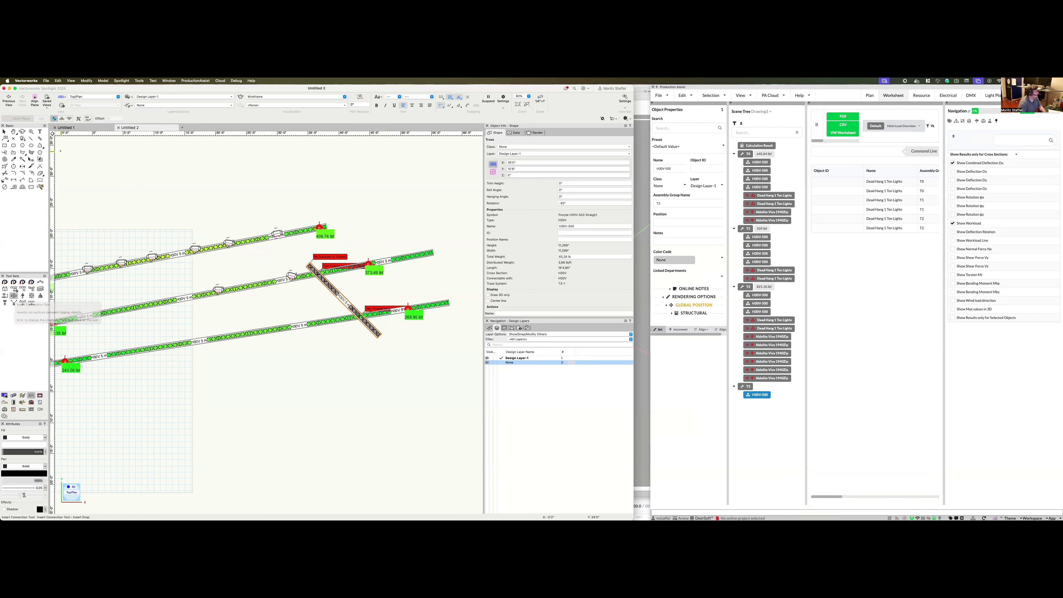
left_click(61, 119)
left_click(304, 278)
left_click(338, 293)
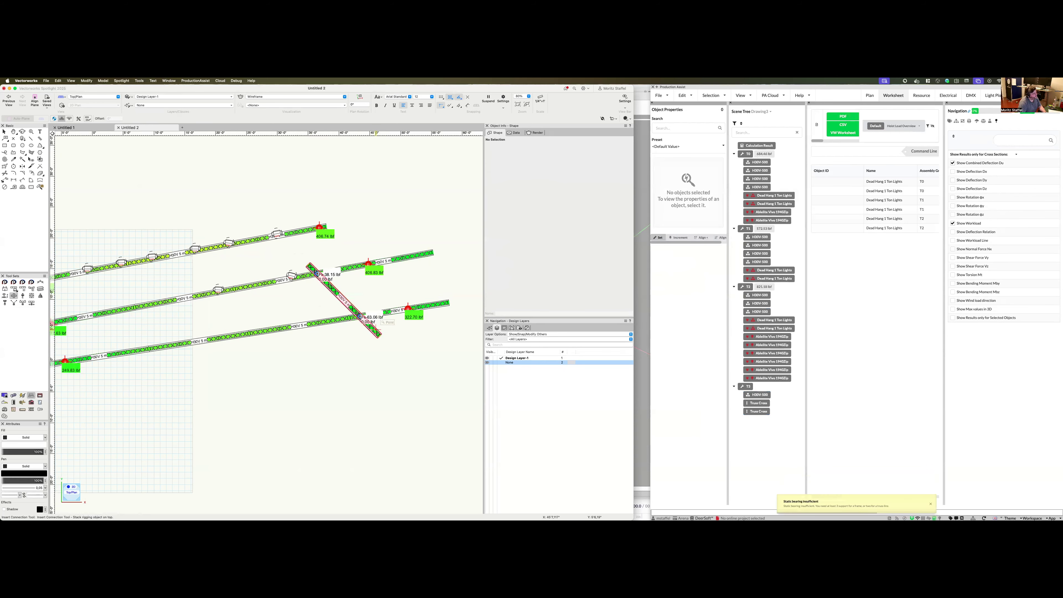
key("x")
key("KP_3")
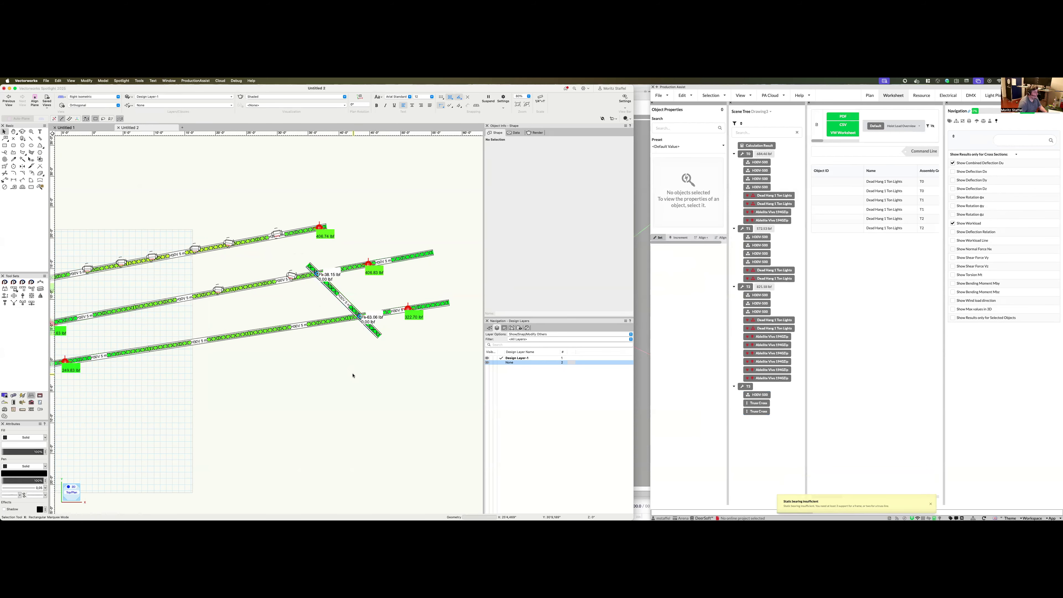
scroll(384, 457, "down", 1)
mouse_move(324, 447)
middle_mouse_down()
mouse_move(384, 456)
mouse_move(335, 418)
mouse_move(416, 395)
mouse_move(452, 354)
mouse_move(421, 432)
middle_mouse_up()
scroll(389, 469, "up", 3)
middle_click_drag(334, 438, 368, 423, "shift")
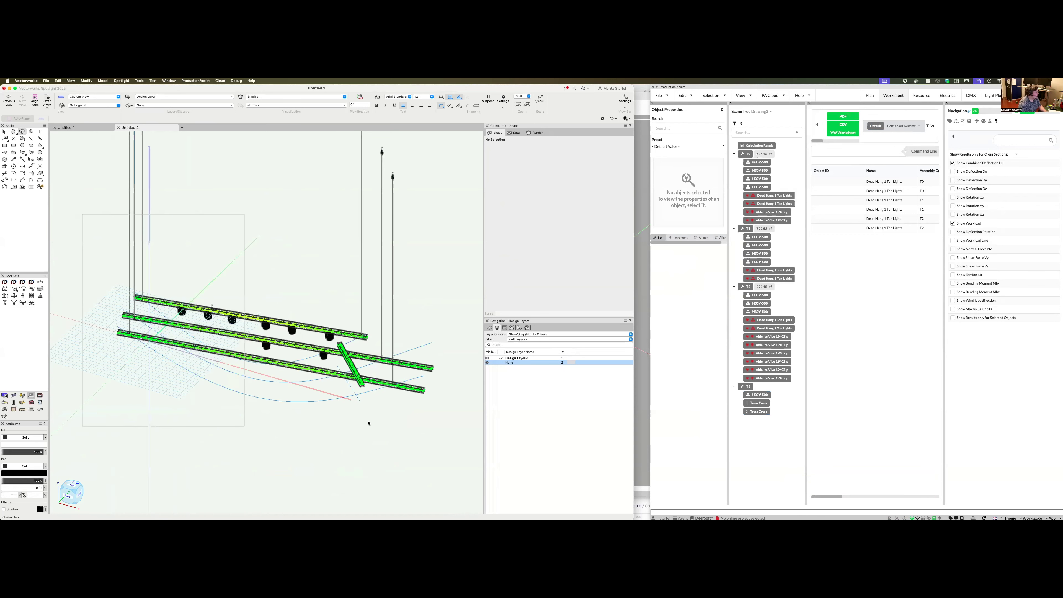
In Top/Plan view, place a second diagonal line of two straight H30V-500 trusses across all three truss rows.
key("super+5")
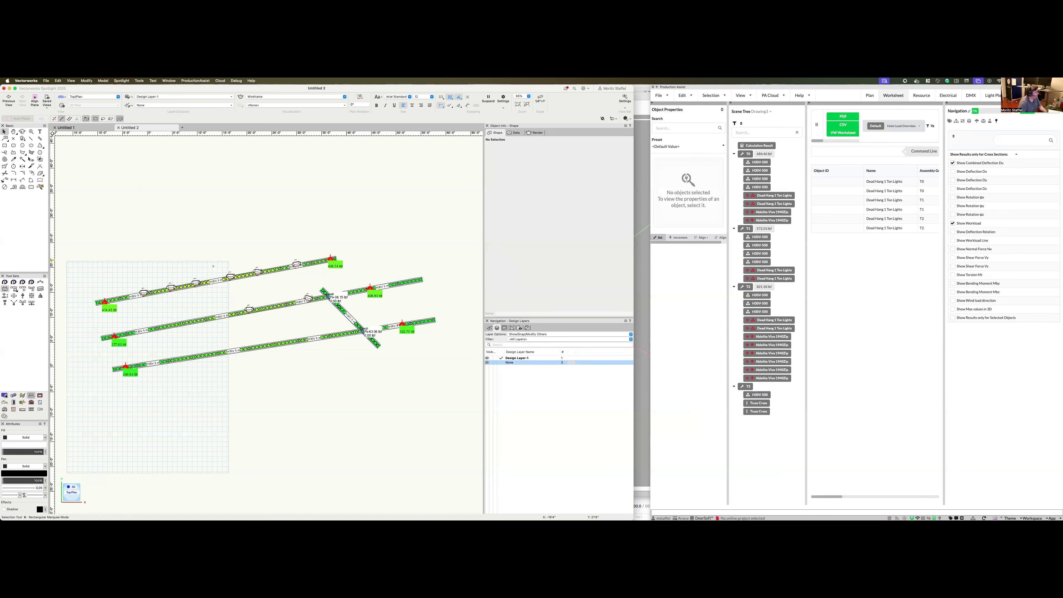
left_click(196, 261)
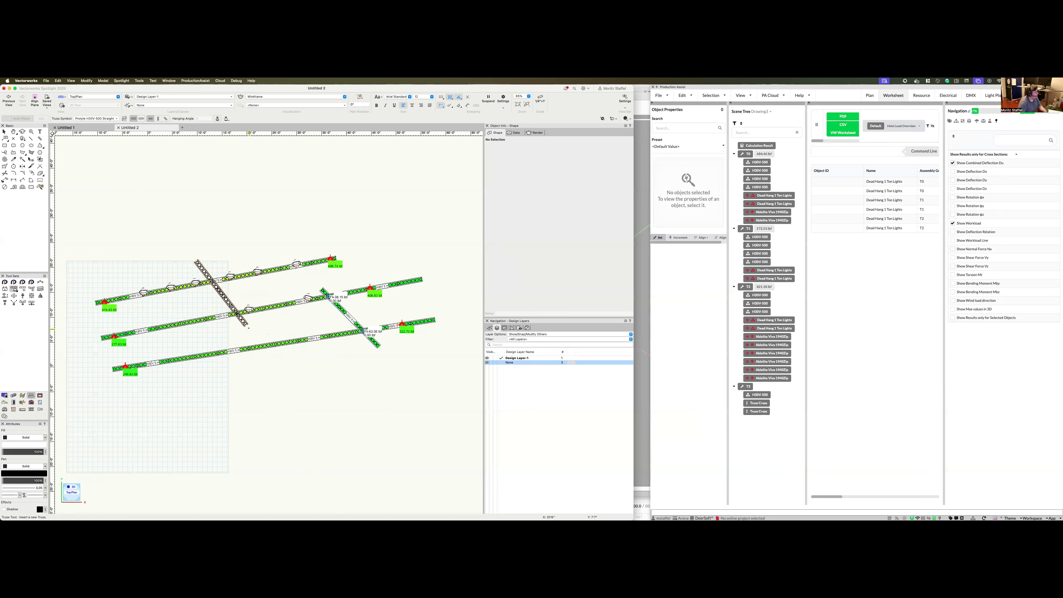
left_click(297, 388)
key("x")
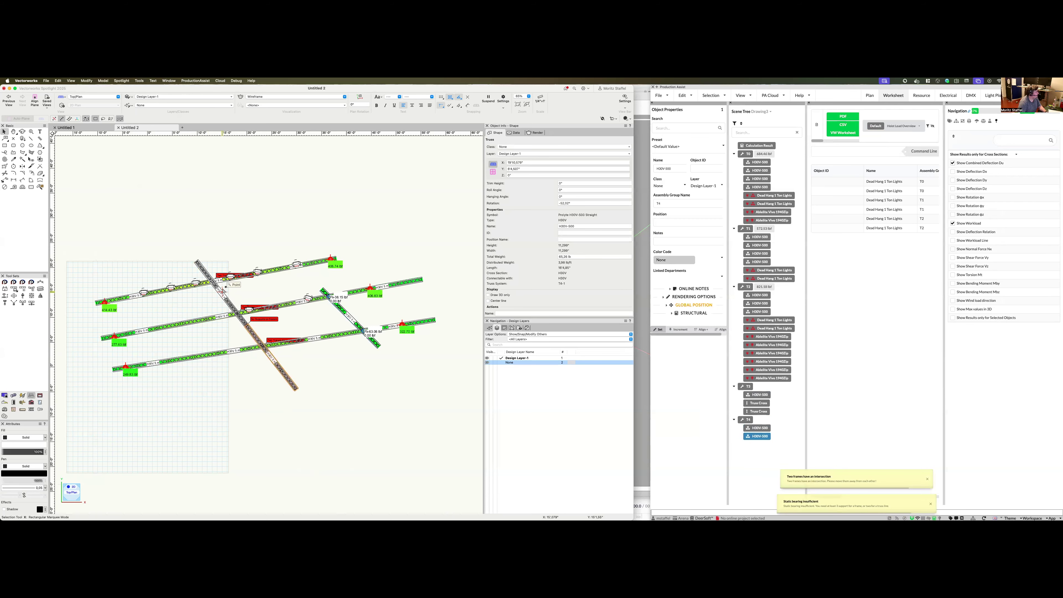
Set the Z height of the new diagonal's upper truss section to 5 m.
left_click(223, 290)
left_click(511, 175)
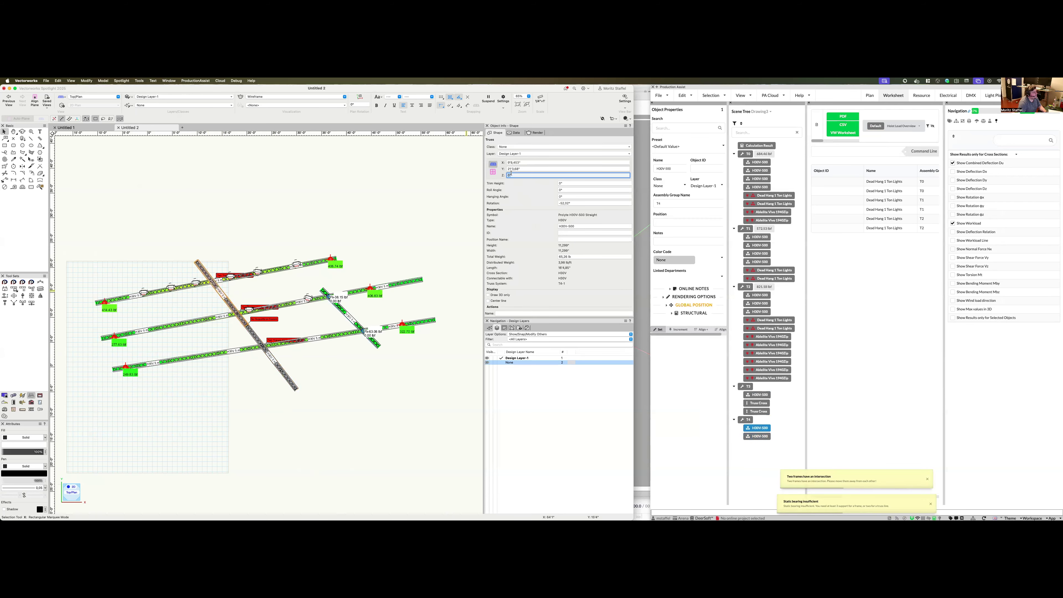
type("5m")
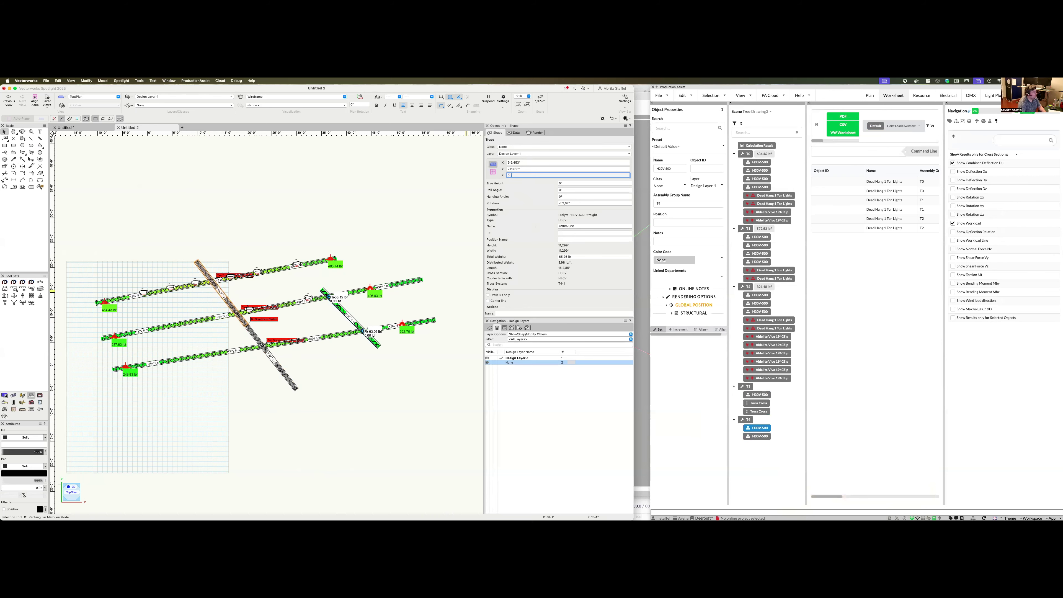
key("Return")
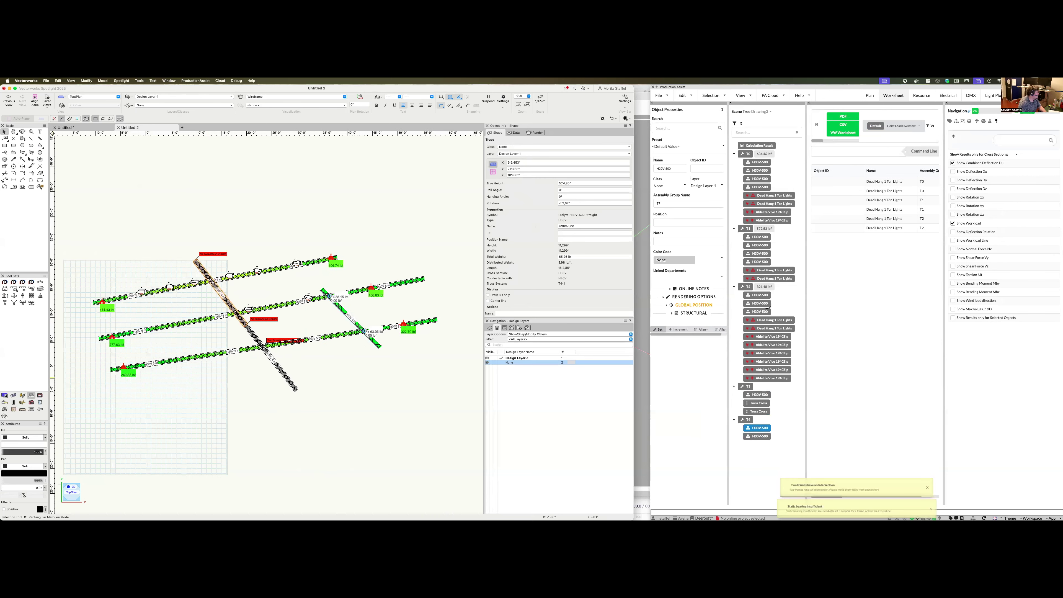
Insert a hoist-based drop, Dead Hang 1 Ton Cable Pick, where the raised diagonal truss crosses the uppermost row.
left_click(14, 296)
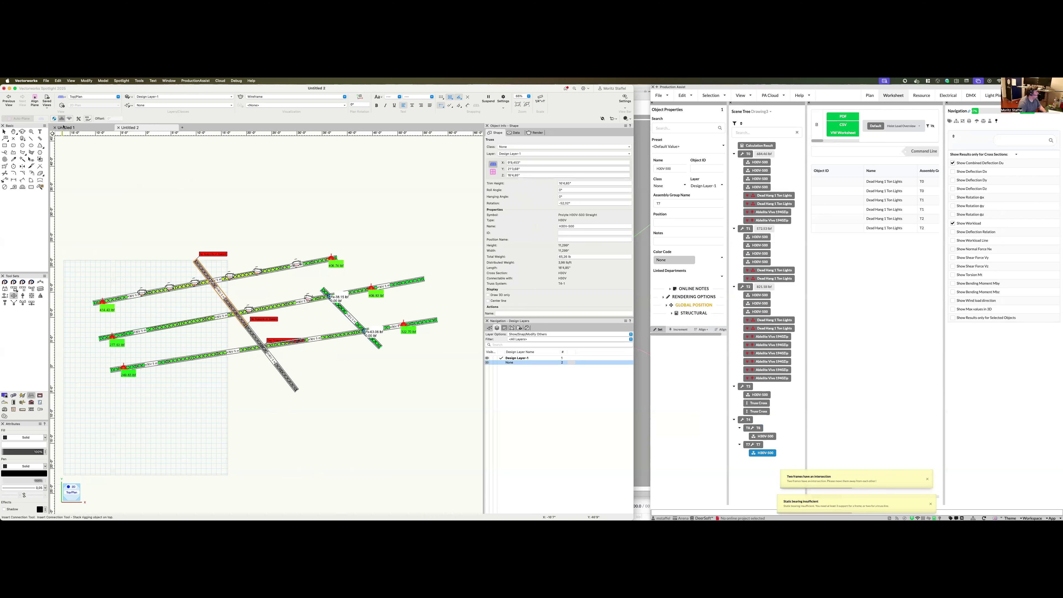
left_click(55, 119)
scroll(247, 308, "up", 1)
scroll(240, 304, "up", 1)
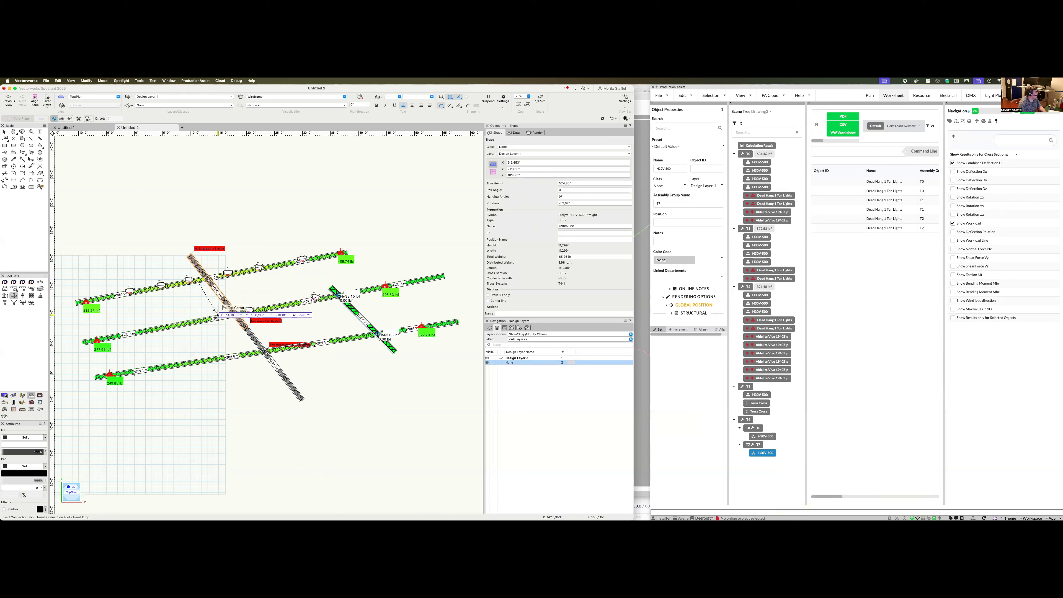
left_click(217, 286)
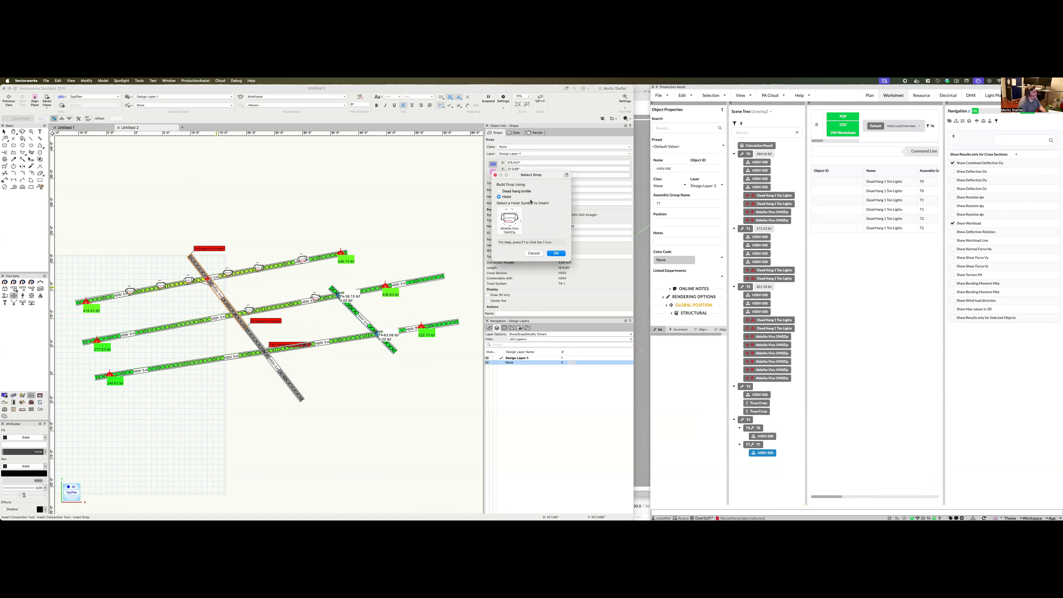
left_click(517, 231)
left_click(564, 268)
left_click(556, 253)
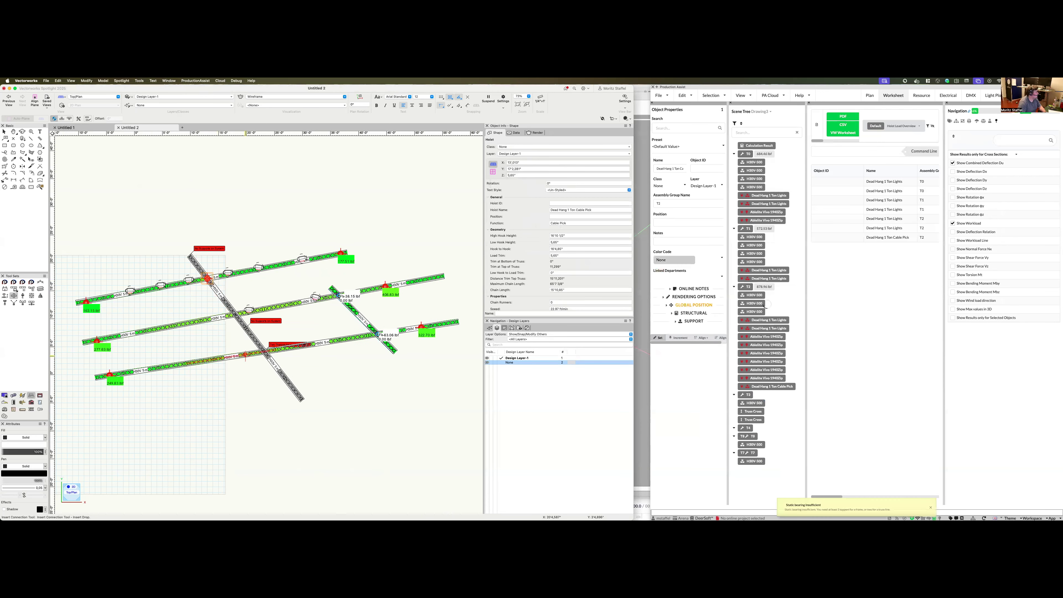
key("Return")
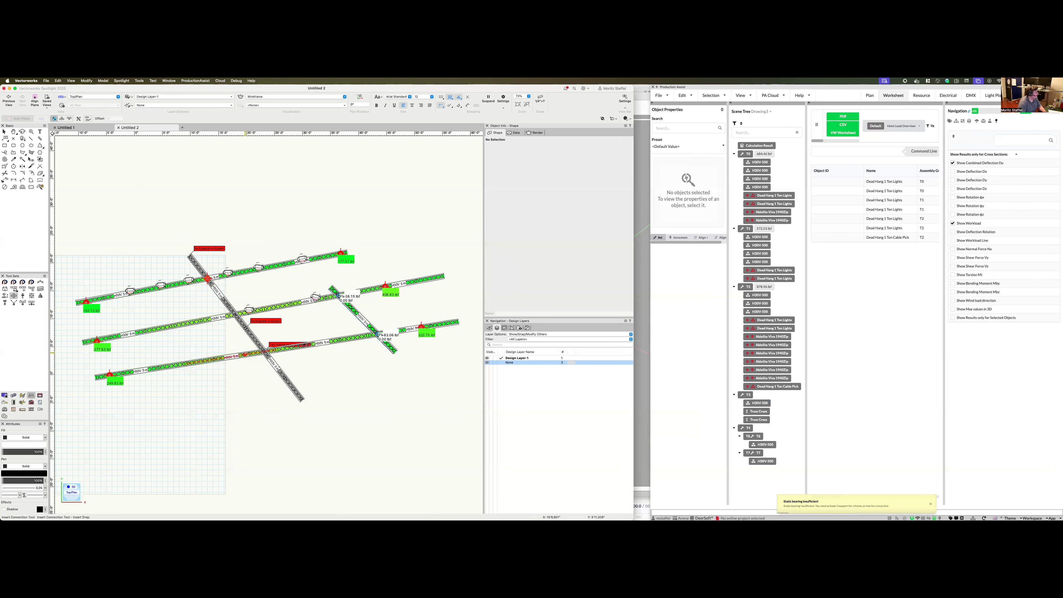
Try to insert a drop where the diagonal's lower truss section crosses the lowest row.
left_click(250, 354)
scroll(265, 370, "up", 3)
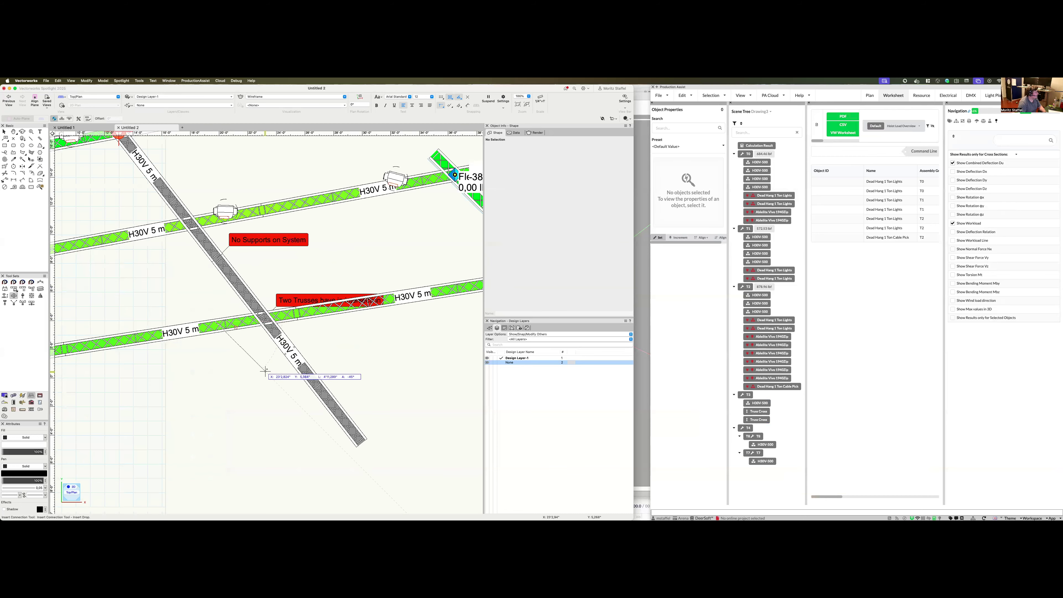
left_click(284, 351)
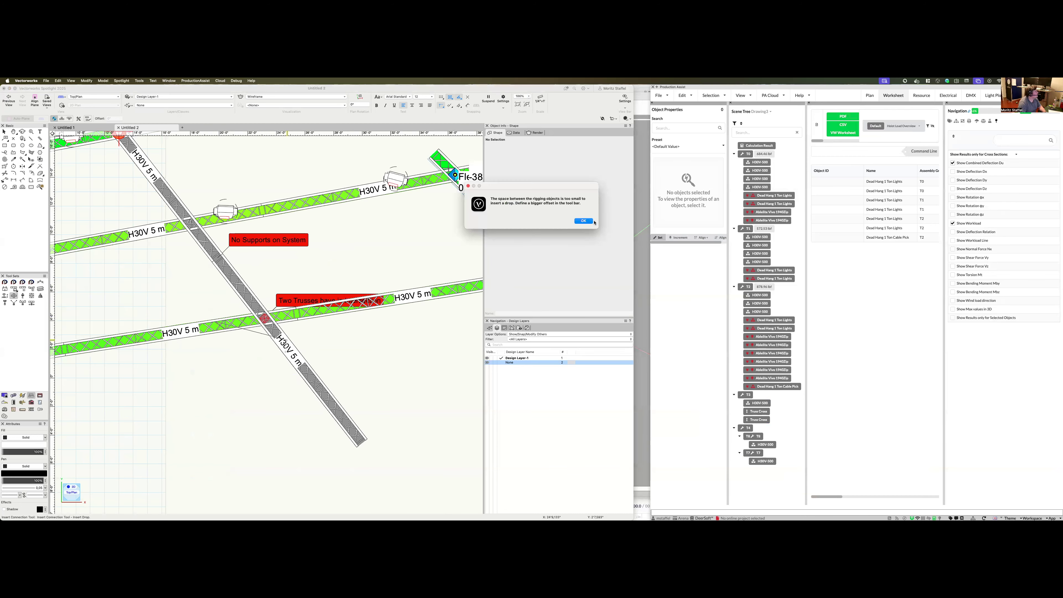
left_click(583, 220)
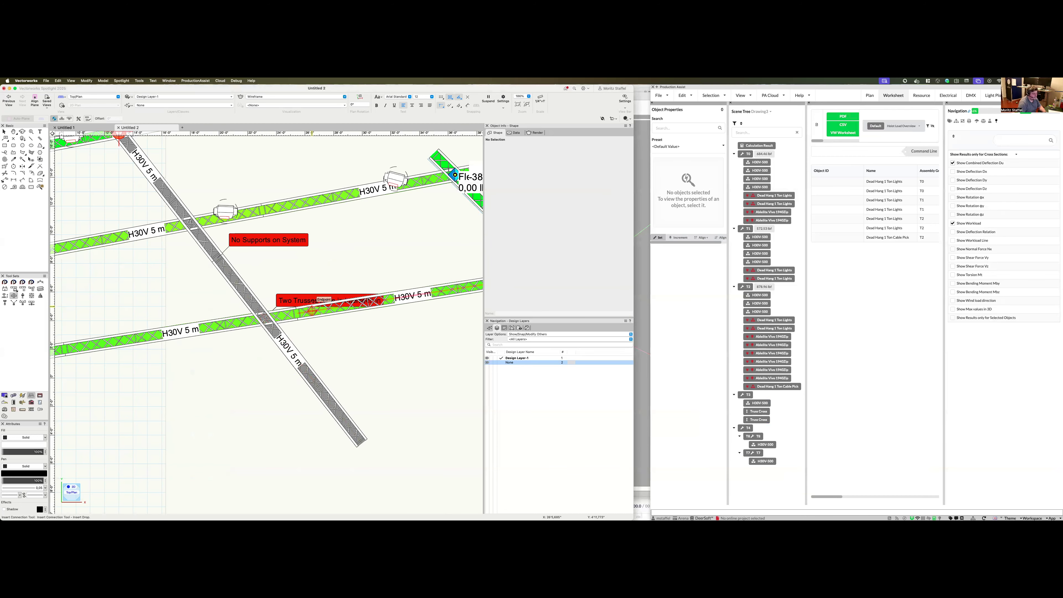
In a 3D view, raise the diagonal's lower truss section so it joins the end of the raised upper section.
key("KP_3")
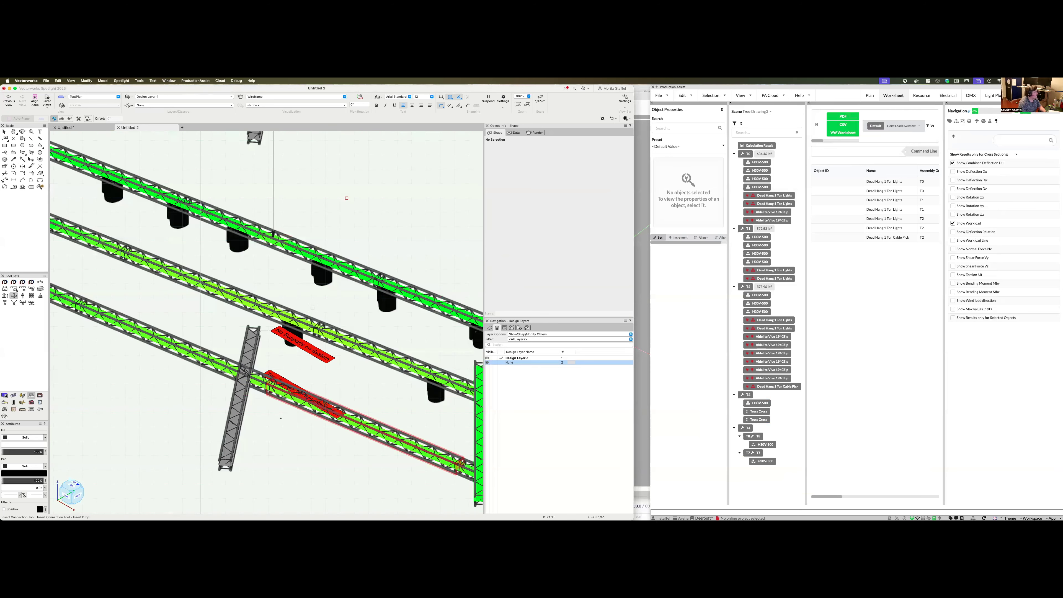
middle_click_drag(271, 422, 232, 348, "shift")
key("x")
left_click(203, 368)
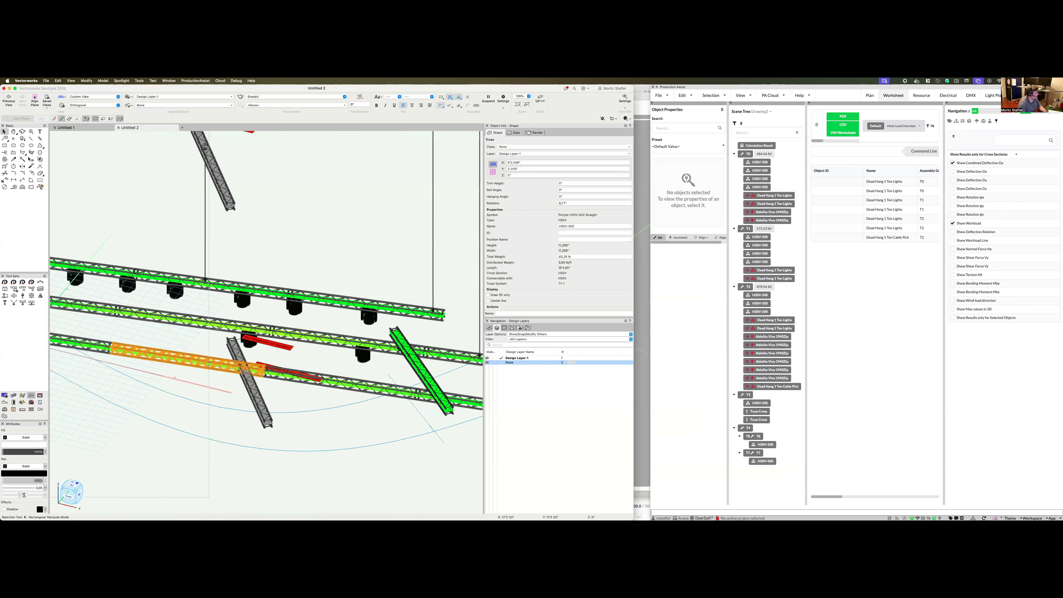
left_click(219, 349)
left_click_drag(234, 342, 221, 310)
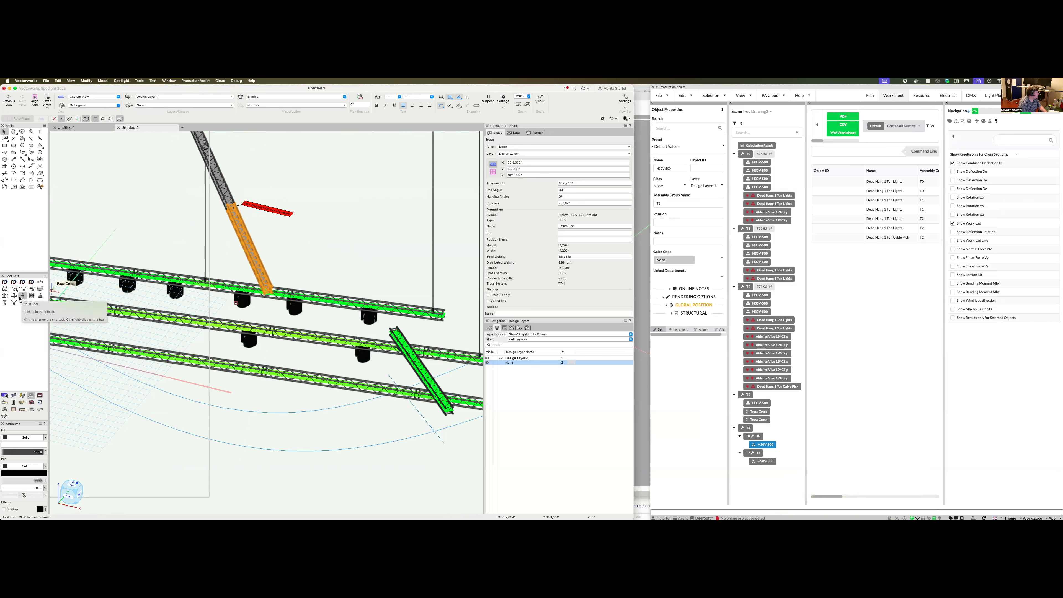
Insert a Dead Hang 1 Ton Cable Pick drop between the raised lower diagonal section and the lowest truss row.
left_click(14, 295)
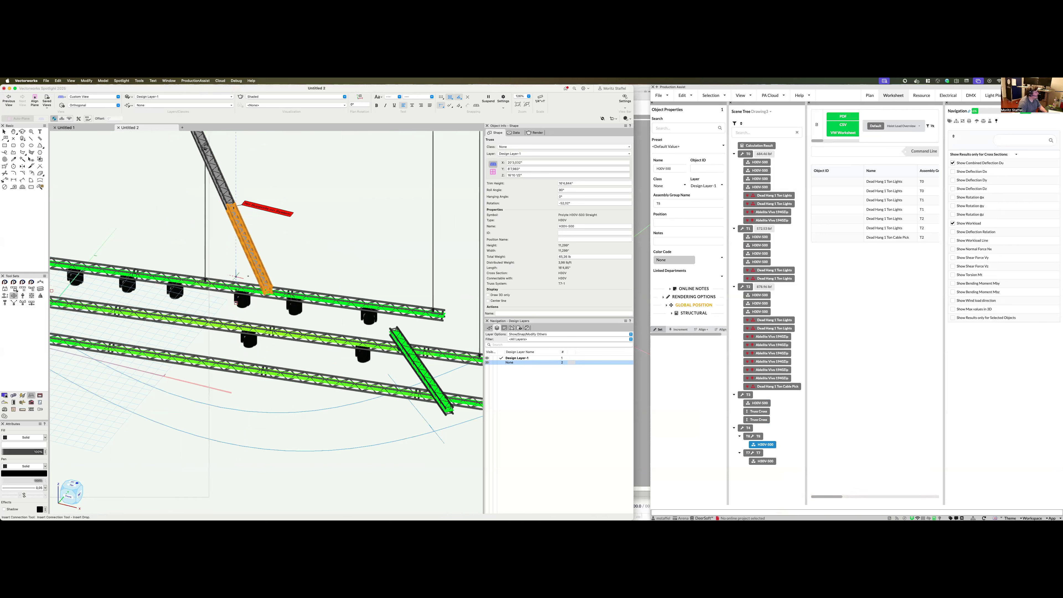
left_click(260, 285)
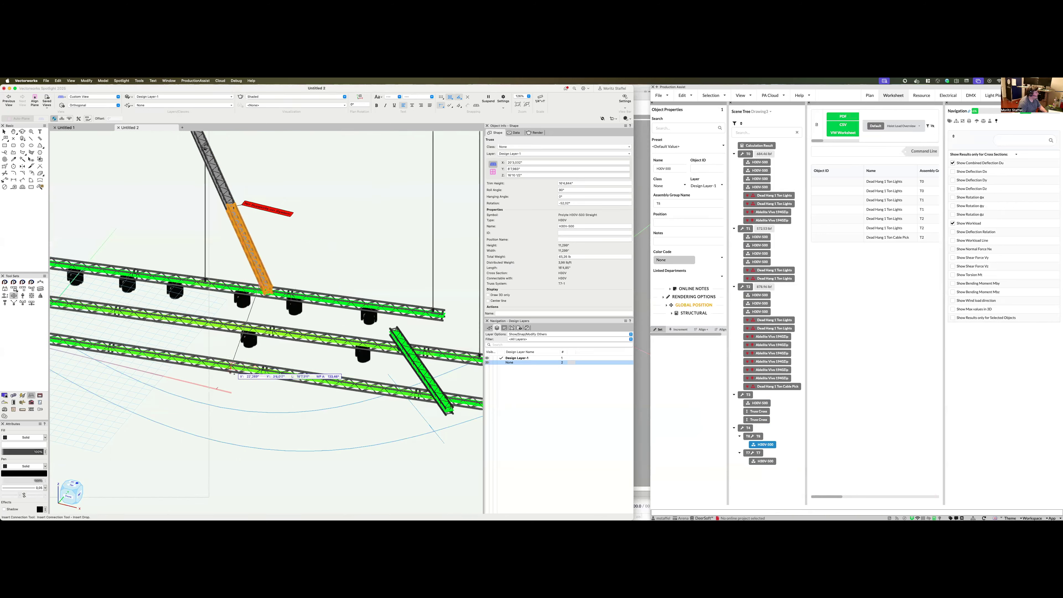
left_click(273, 331)
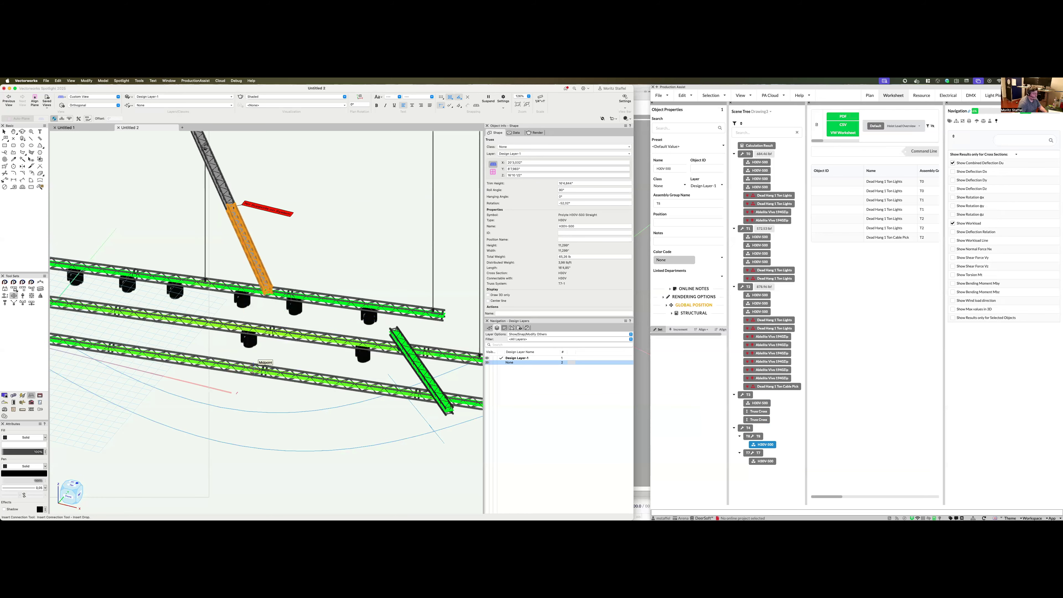
key("super+5")
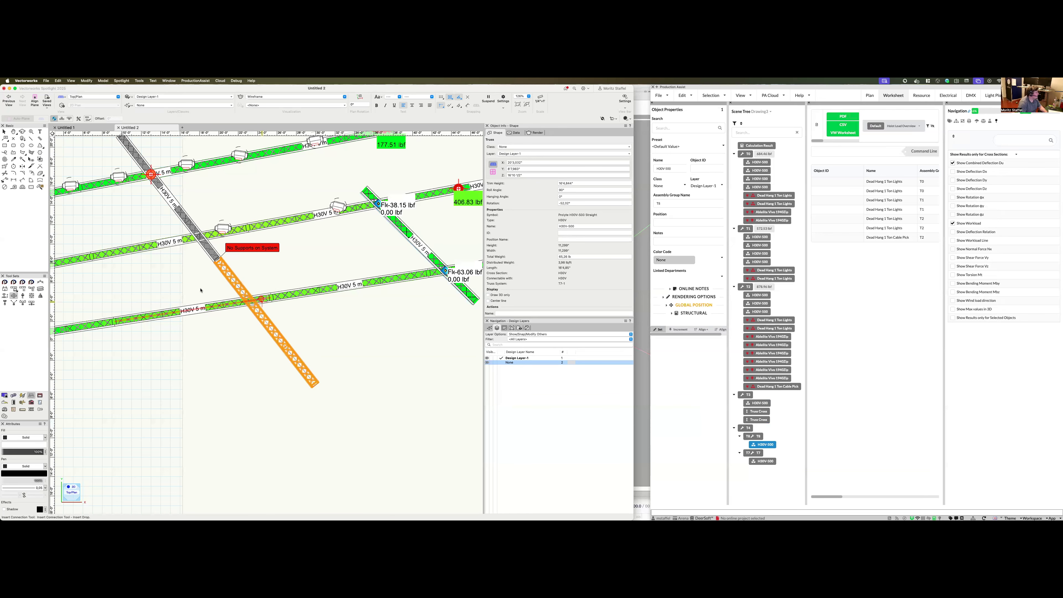
left_click(242, 290)
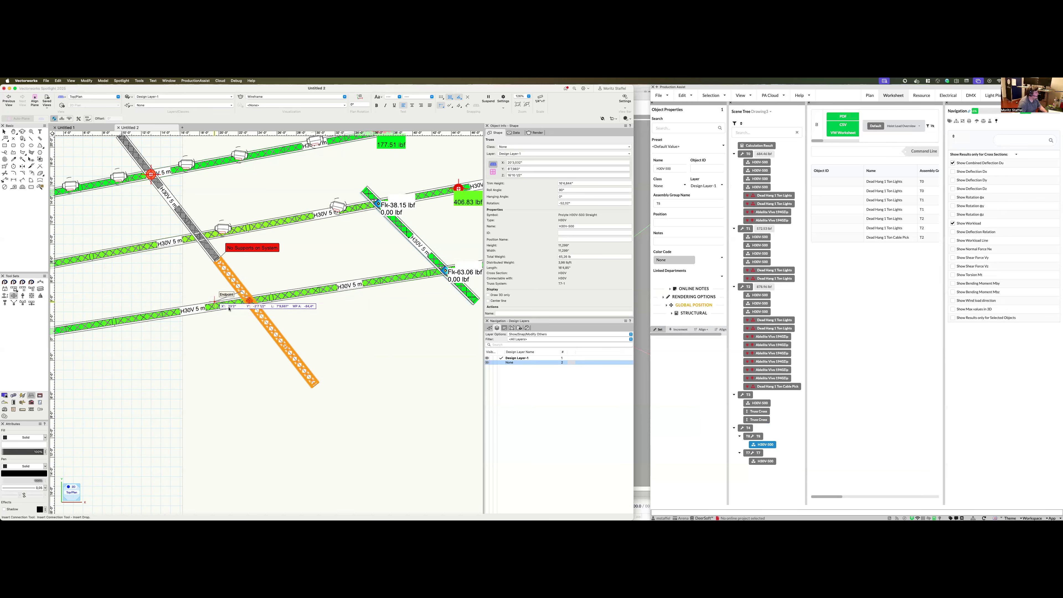
left_click(271, 297)
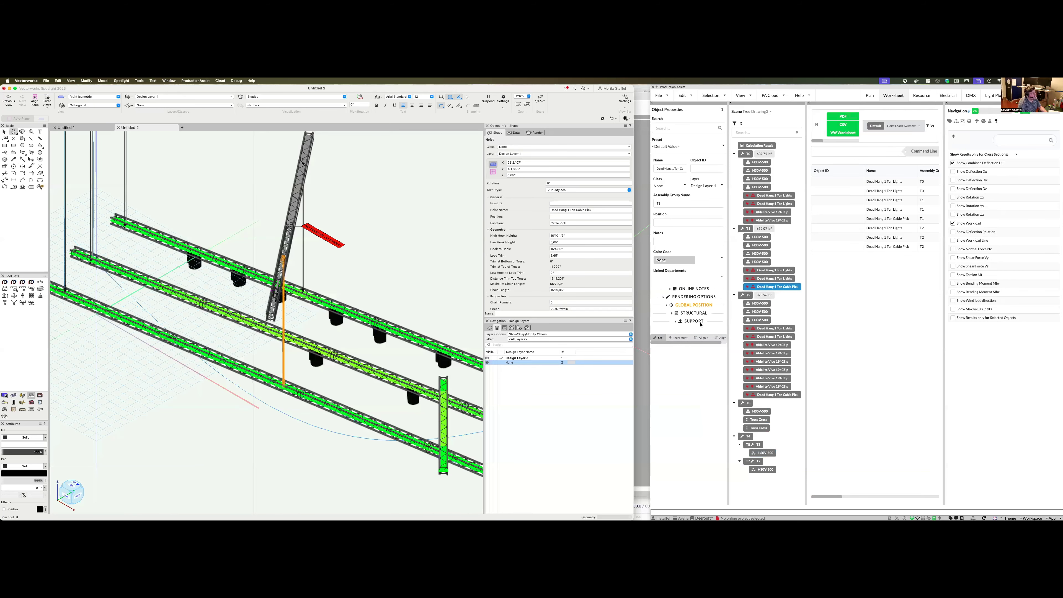
In Production Assist, set Chain Shorten to 3 in the support properties of the lowest row's drop hoist.
left_click(397, 248)
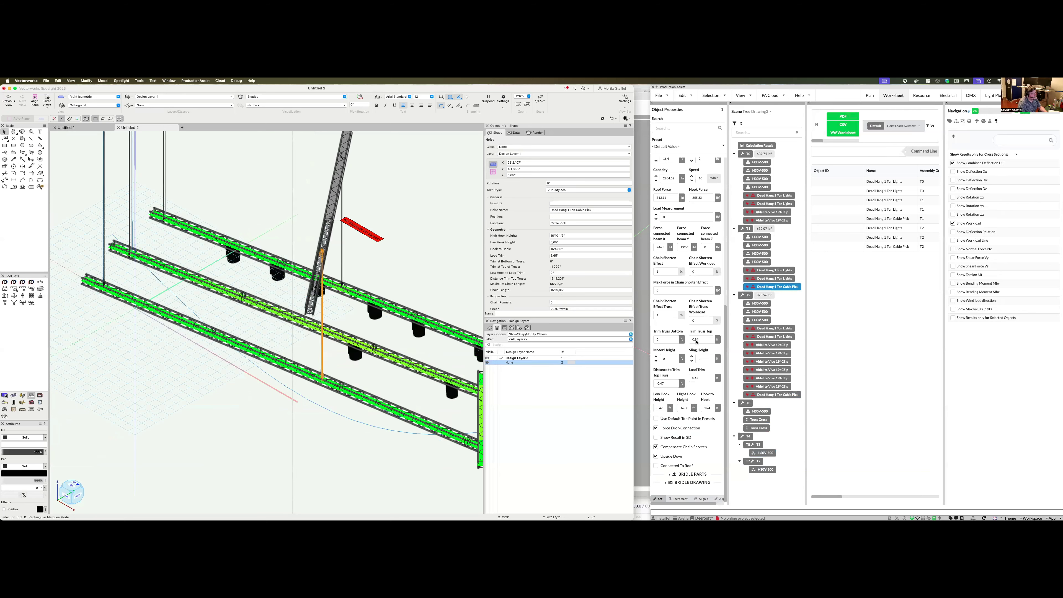
scroll(707, 201, "up", 3)
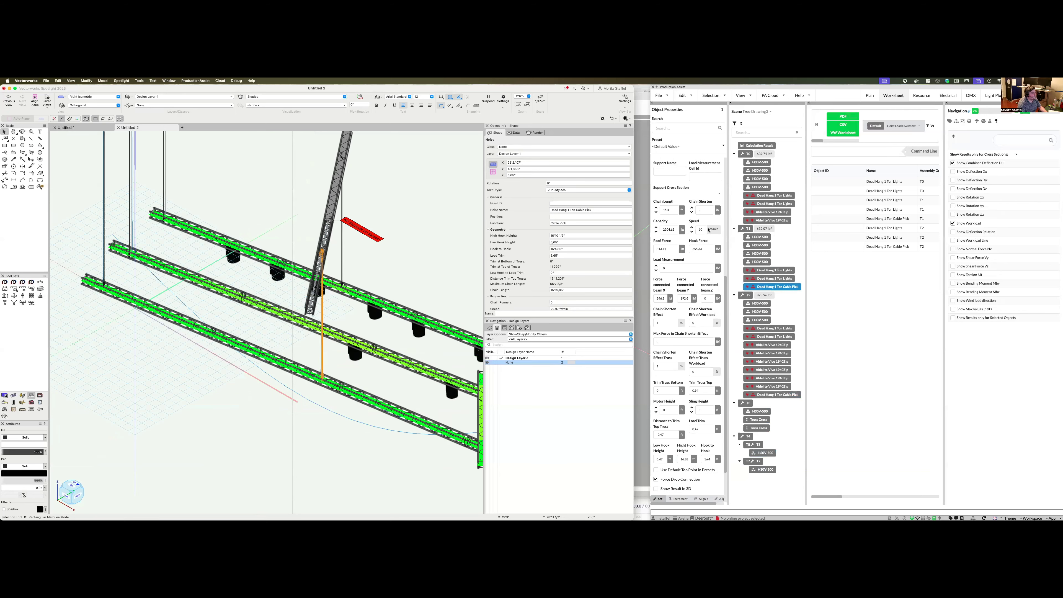
left_click(691, 222)
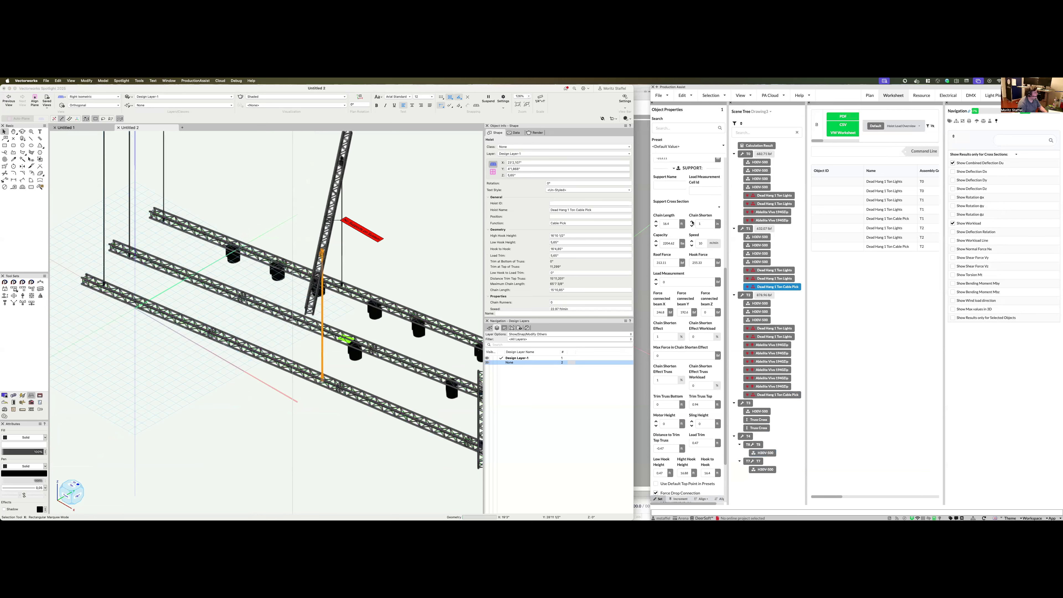
left_click(692, 222)
left_click(692, 222)
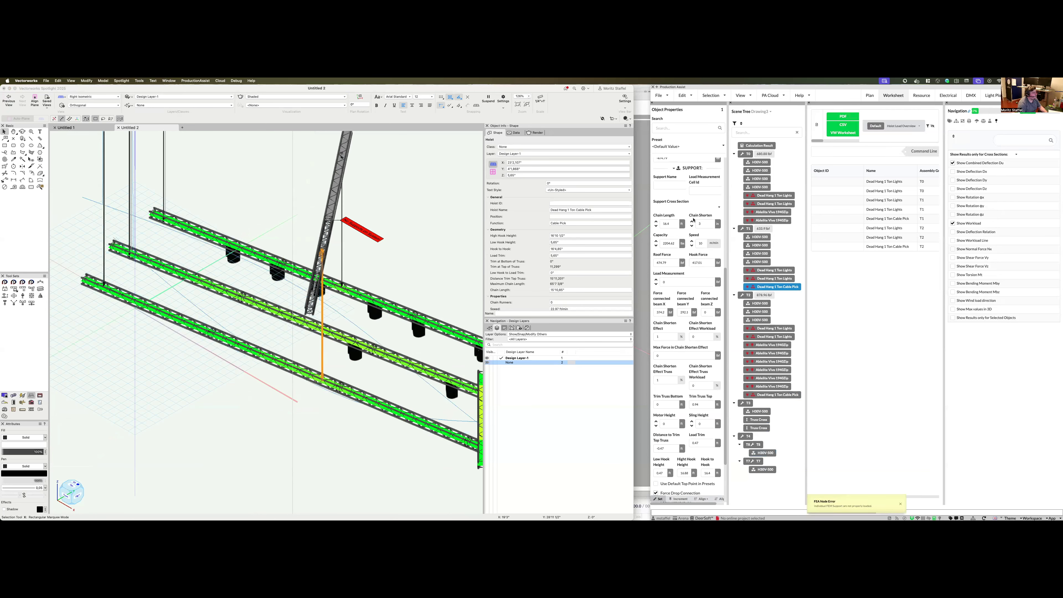
Return the drop hoist's Chain Shorten value to 0 and show the trusses in Top/Plan view.
left_click(692, 227)
left_click(692, 227)
left_click(692, 226)
left_click(691, 227)
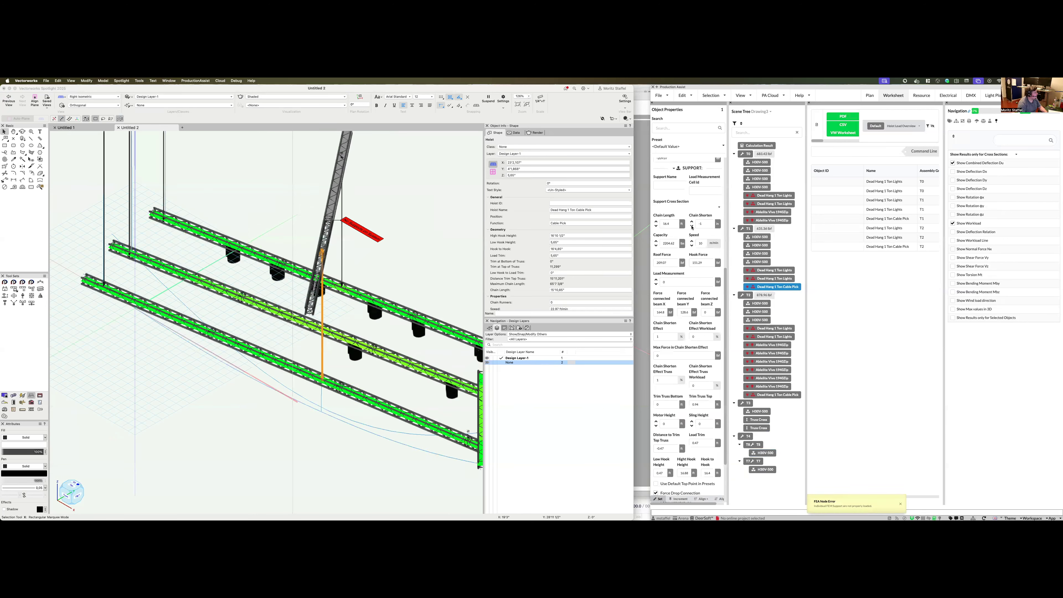
left_click(692, 226)
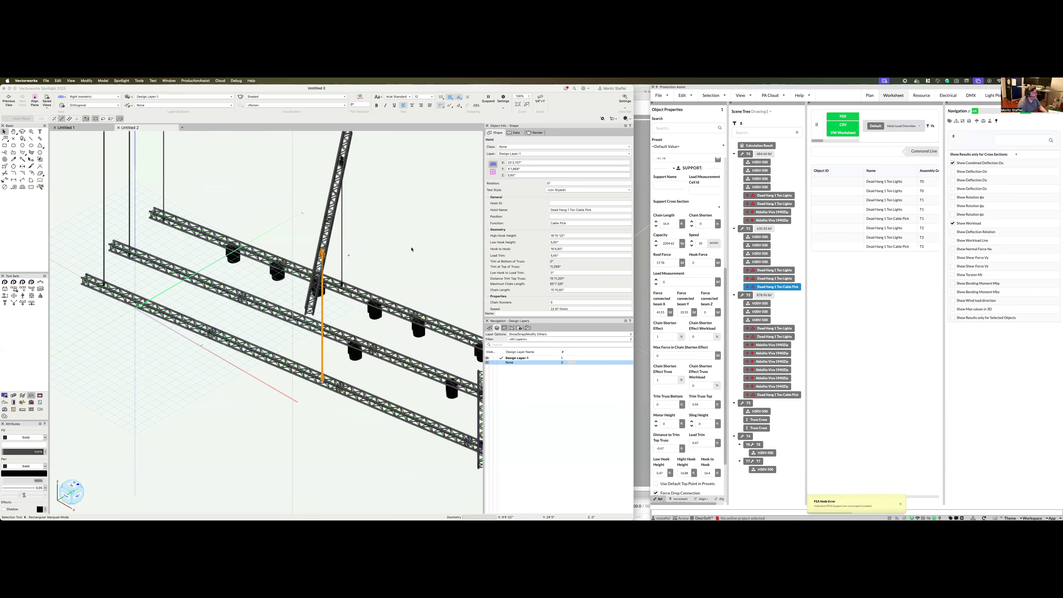
key("F5")
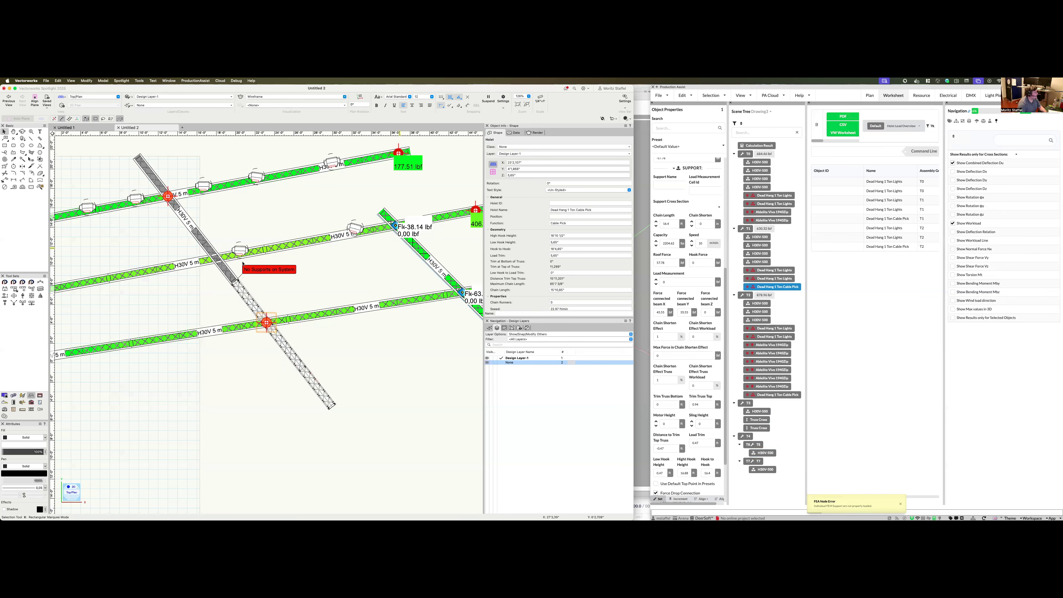
scroll(384, 284, "down", 3)
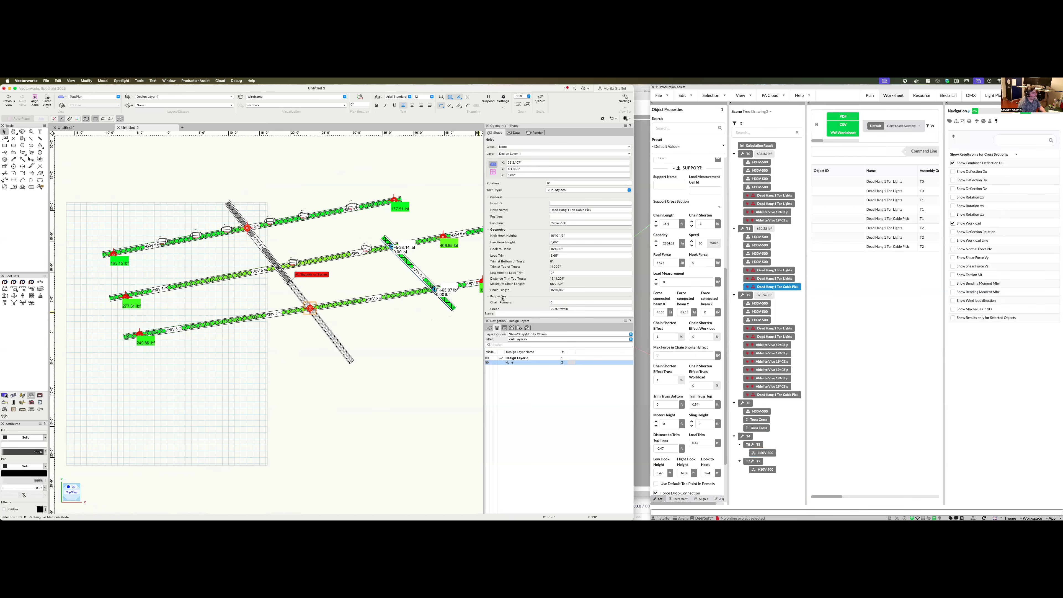
Shift the Production Assist window aside, then display the ID labels of the two Cable Pick hoists on the crossing truss.
left_click_drag(742, 88, 721, 88)
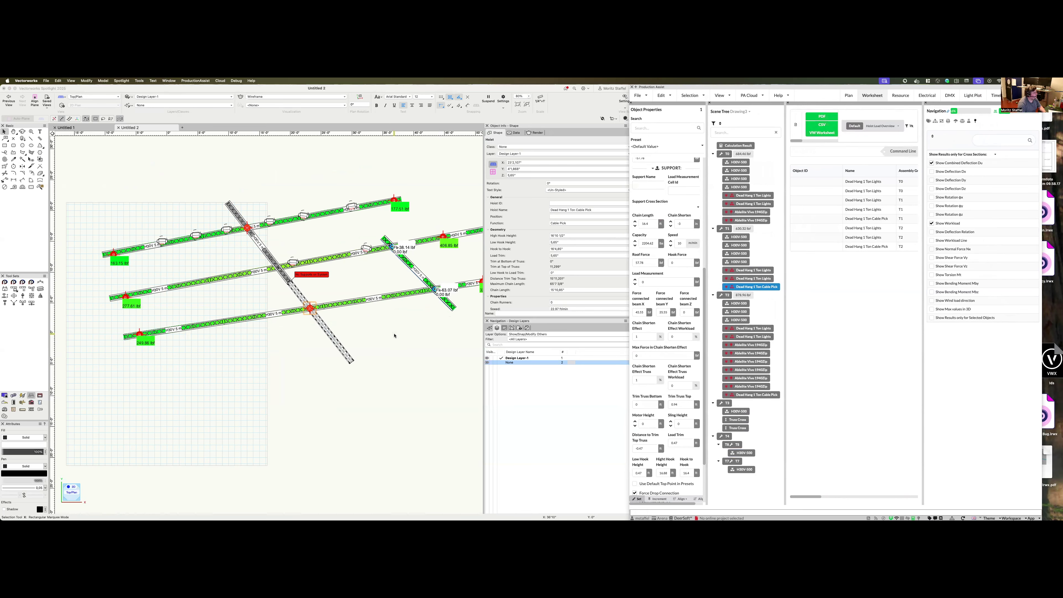
left_click(246, 227)
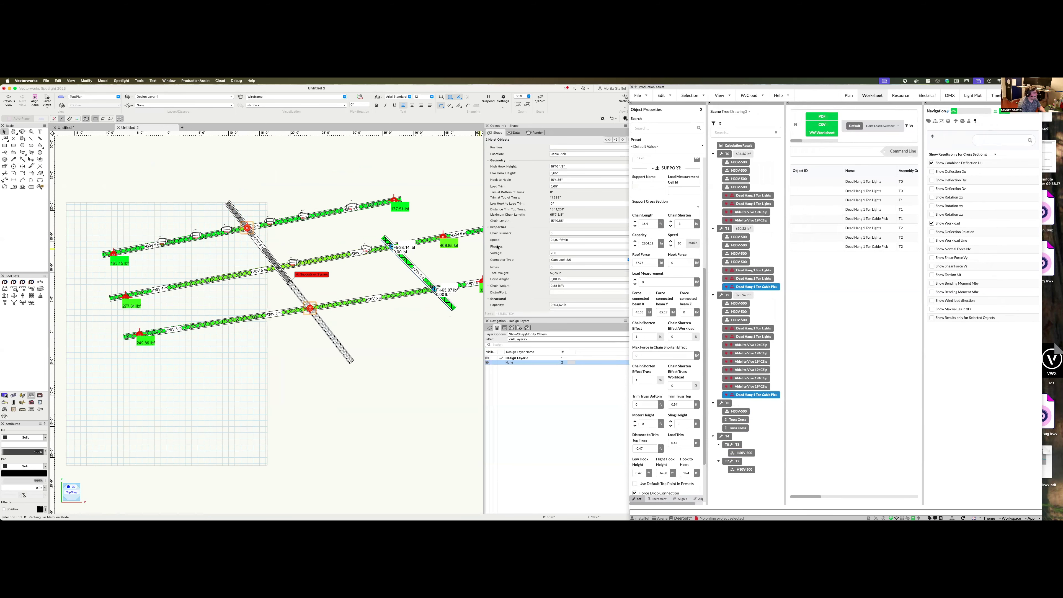
scroll(503, 236, "down", 5)
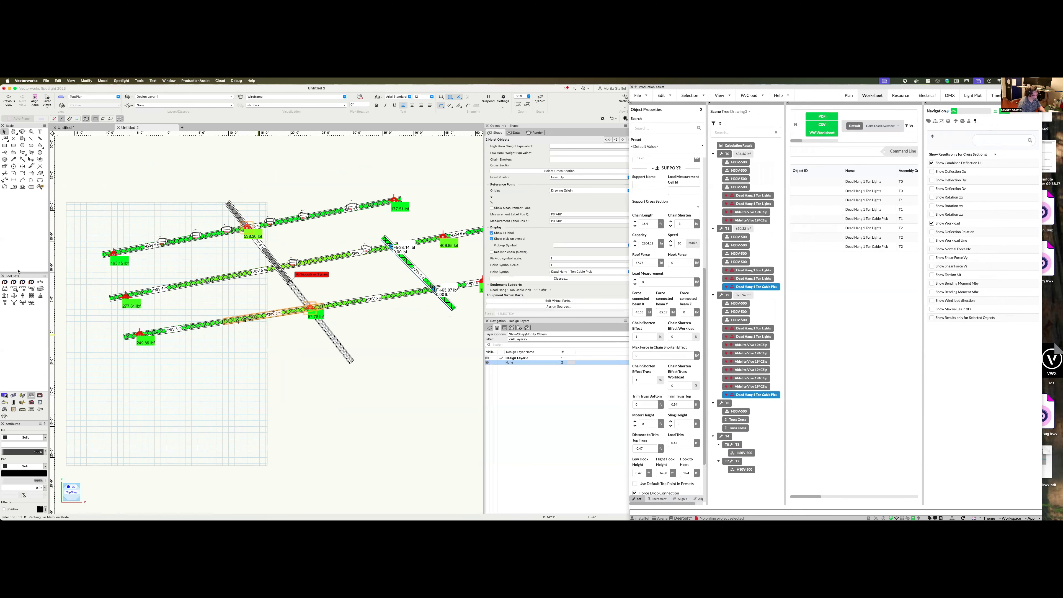
Insert three 900 lb point loads with load category Light along the uppermost truss row.
left_click(27, 296)
left_click(40, 296)
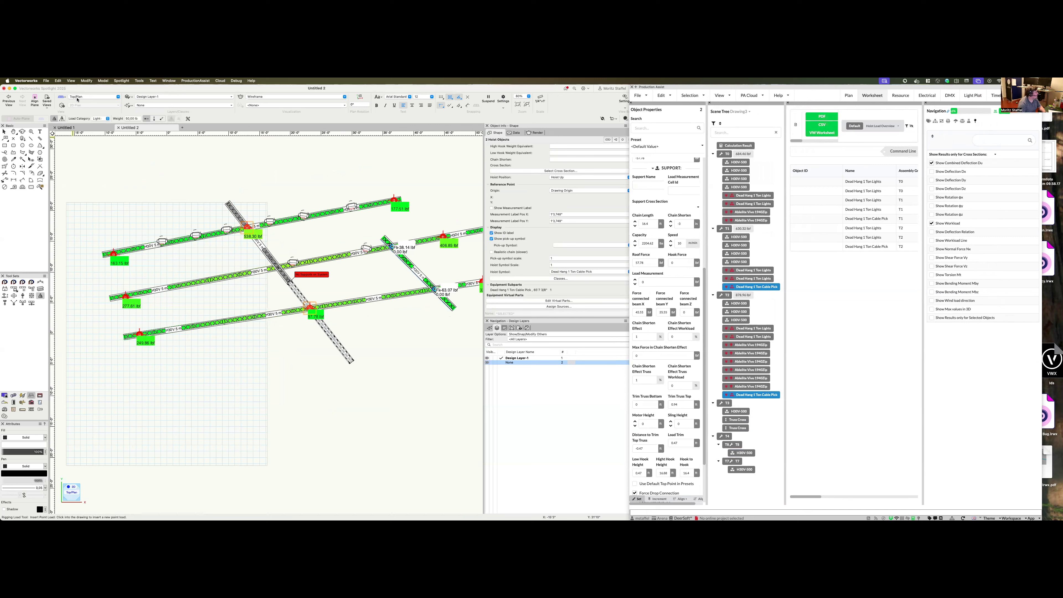
left_click(131, 119)
type("900")
key("Return")
left_click(212, 236)
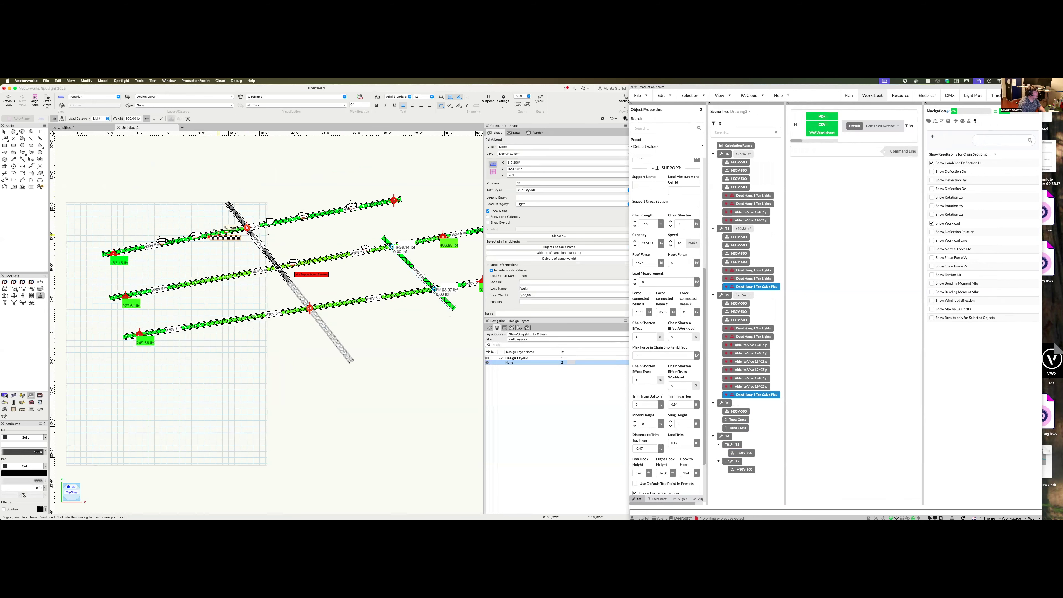
left_click(285, 224)
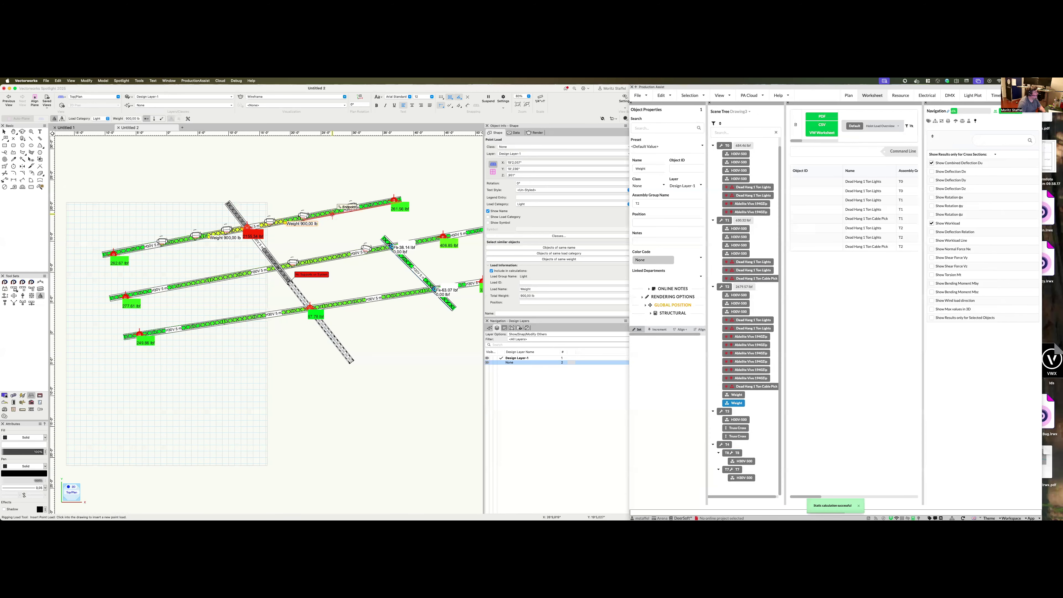
left_click(332, 215)
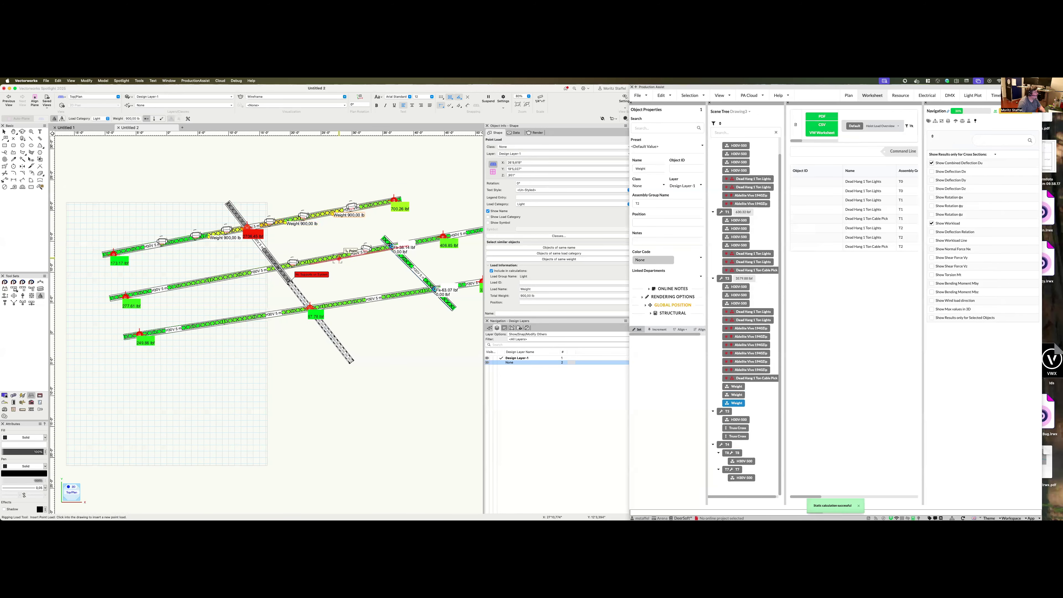
Insert two 900 lb point loads on the middle truss row and four on the lowest row.
left_click(254, 274)
left_click(209, 325)
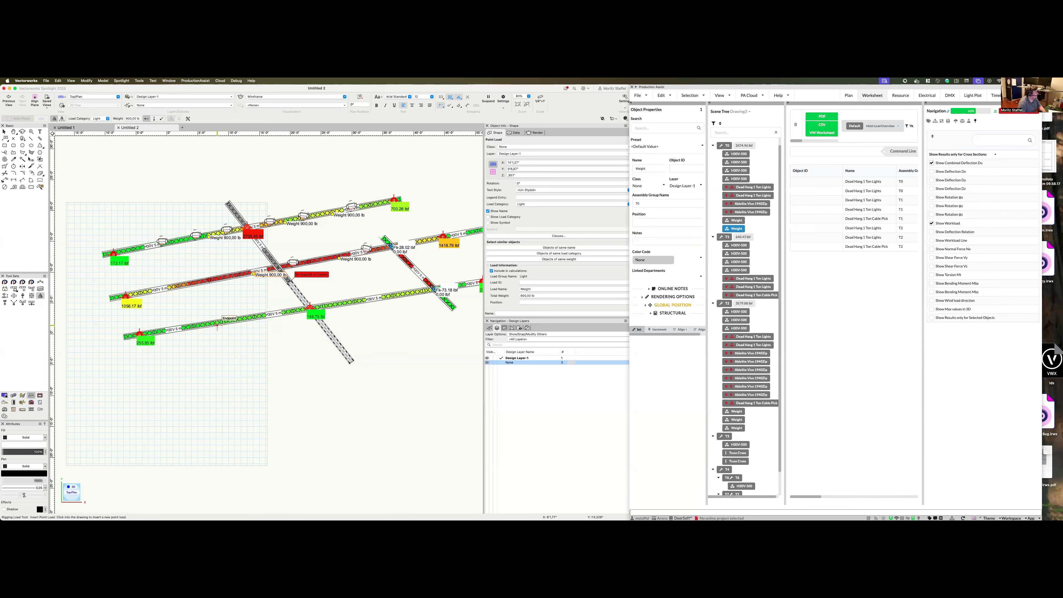
left_click(268, 317)
left_click(374, 299)
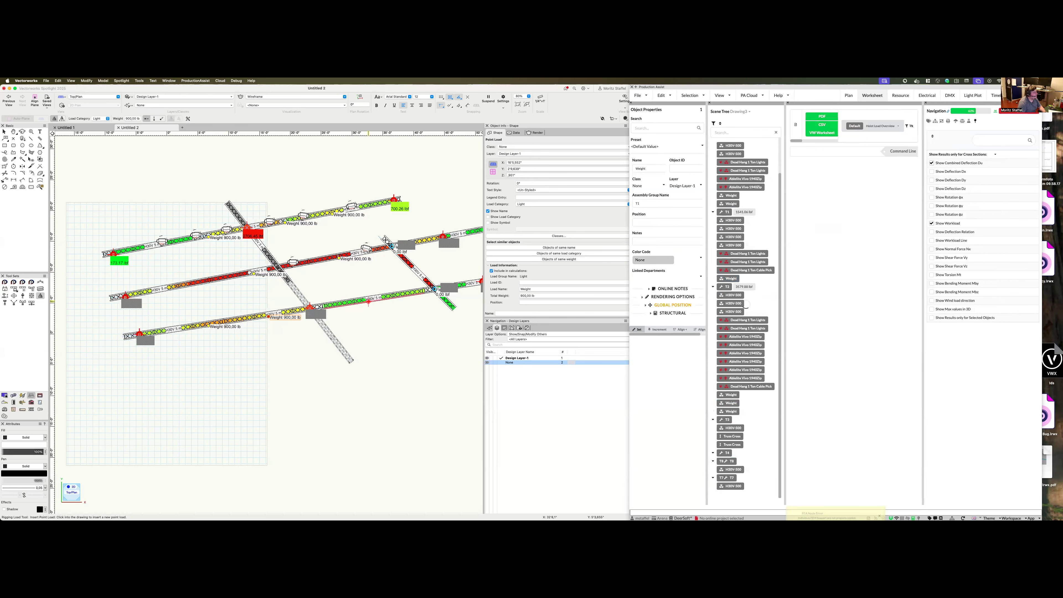
left_click(462, 284)
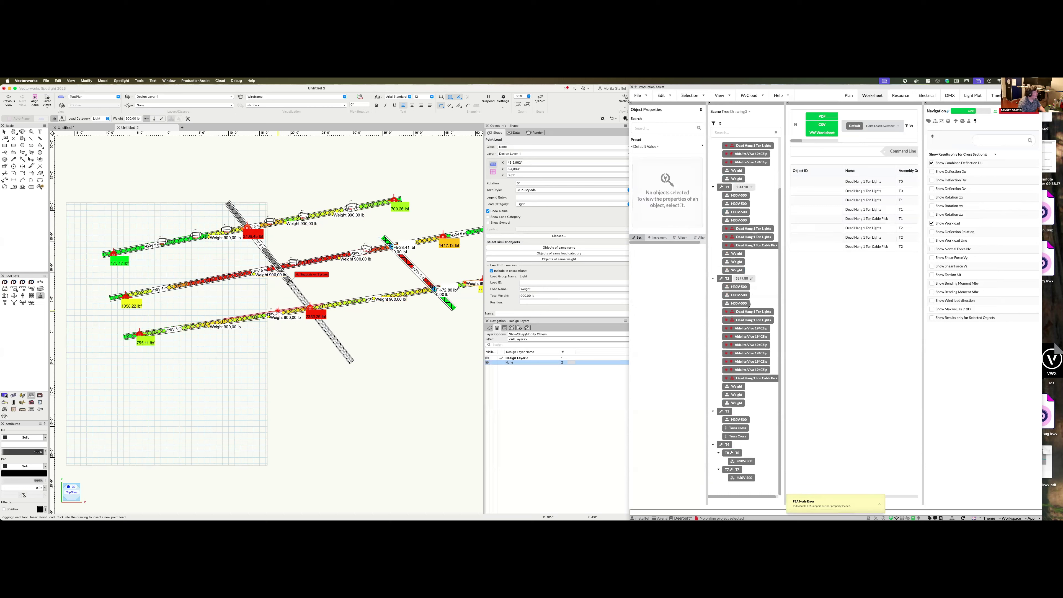
scroll(256, 306, "down", 1)
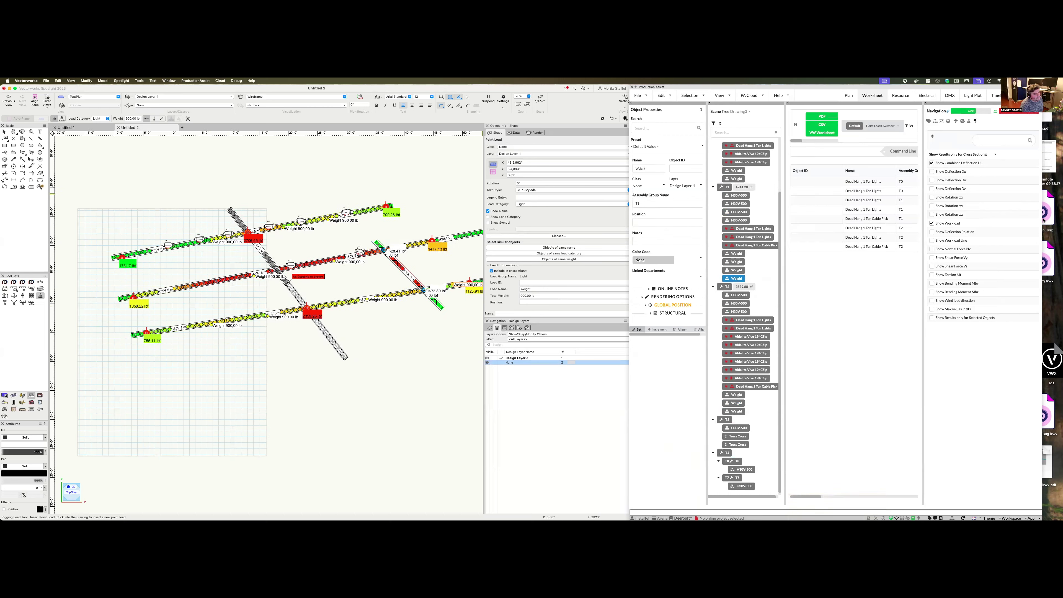
Widen the Production Assist window and clear the point load selection in its scene tree.
left_click_drag(1042, 219, 1060, 219)
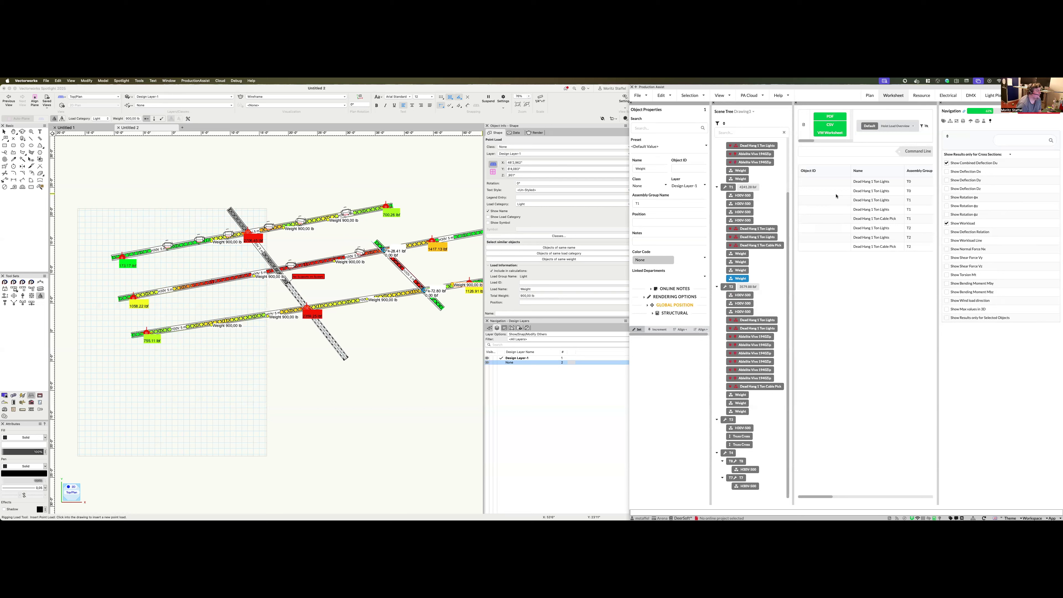
left_click(762, 266)
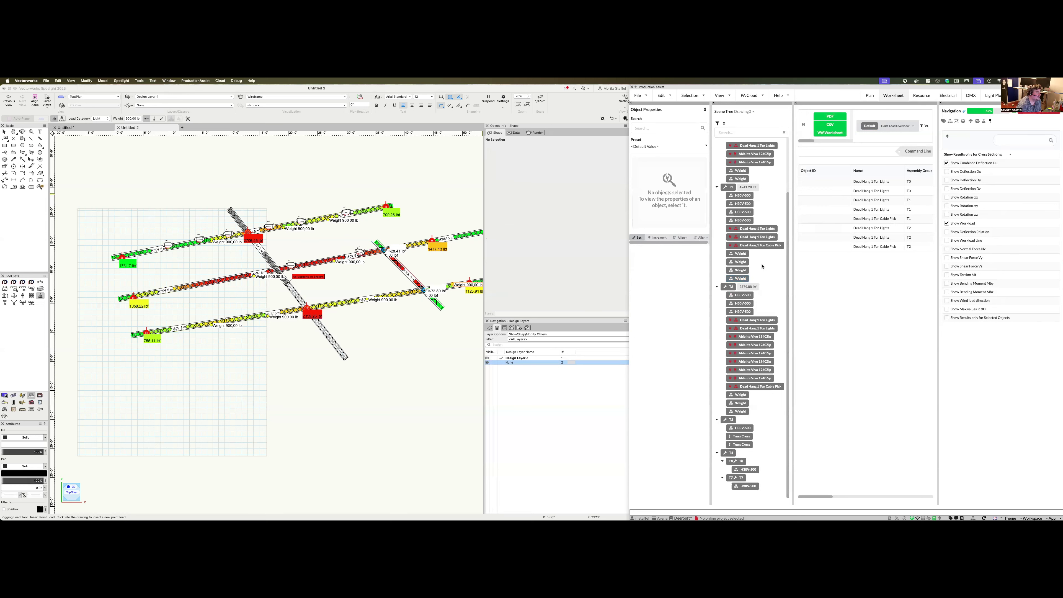